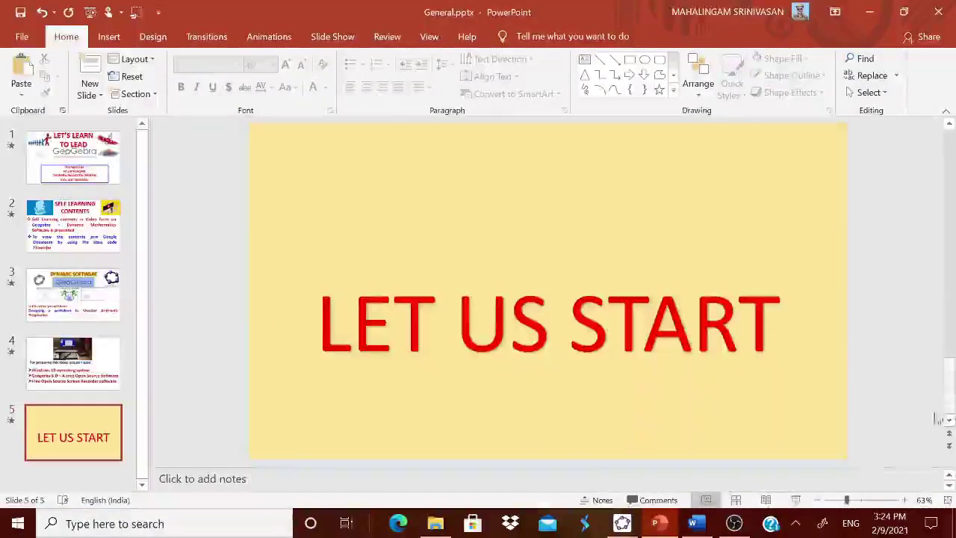
Switch to the ARITHMETIC PROGRESSION.ggb worksheet in GeoGebra and set the first element T1 to 10
mouse_move(623, 523)
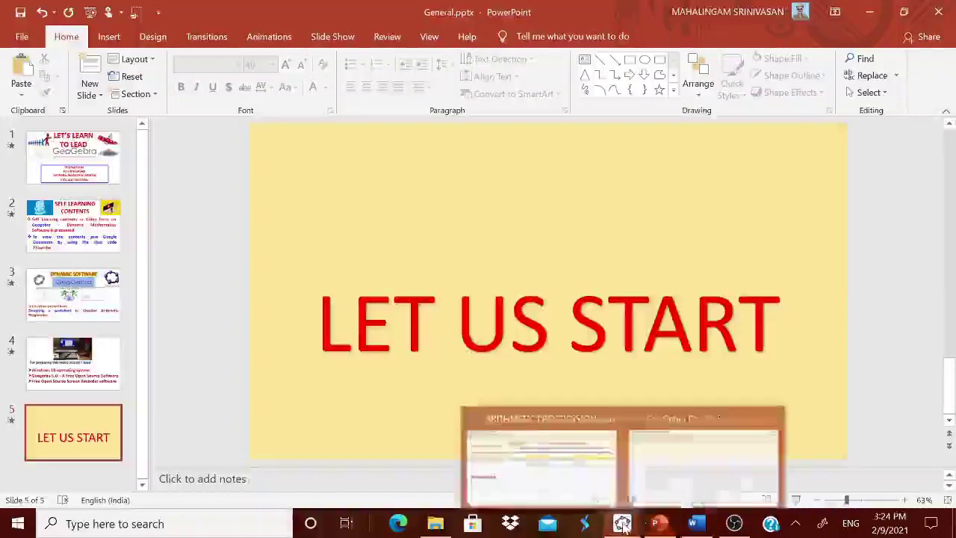
click(542, 457)
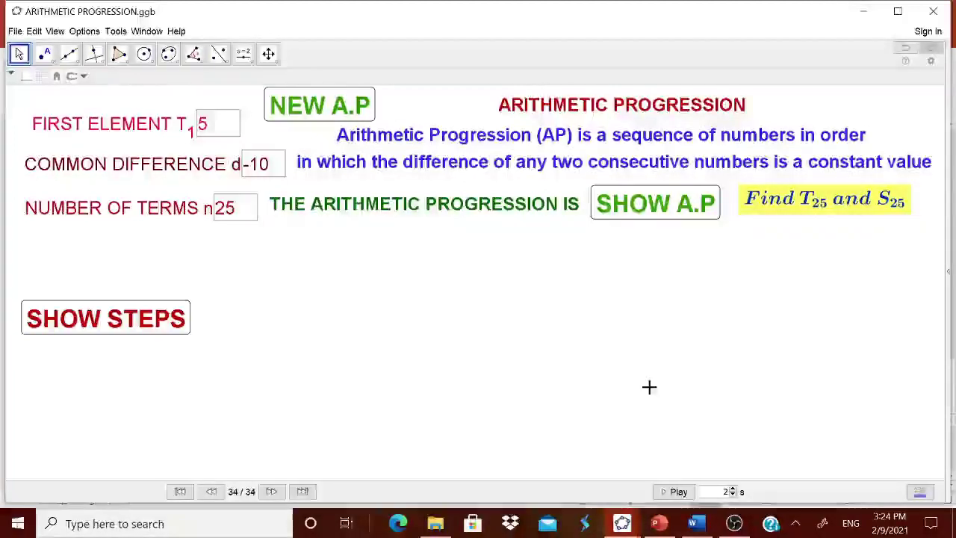
click(212, 127)
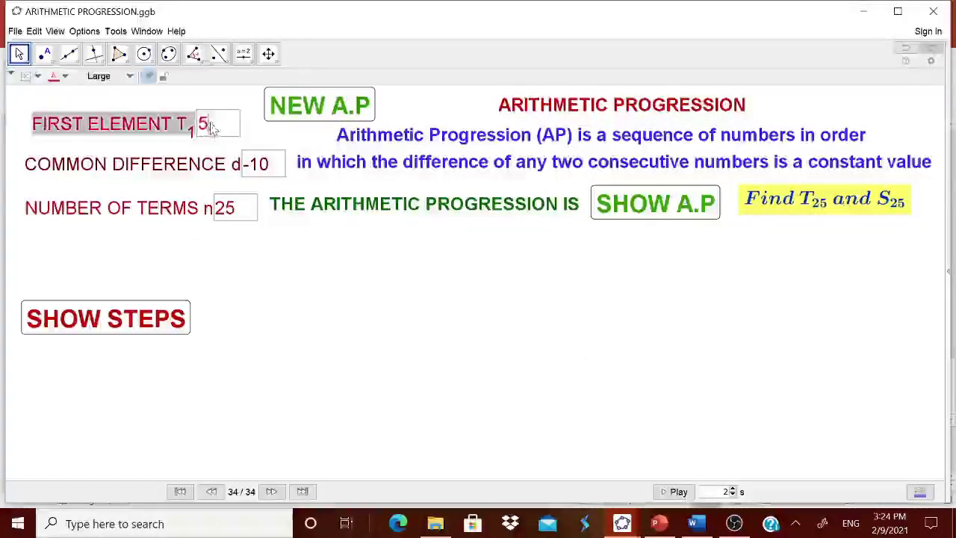
double_click(206, 130)
text(10)
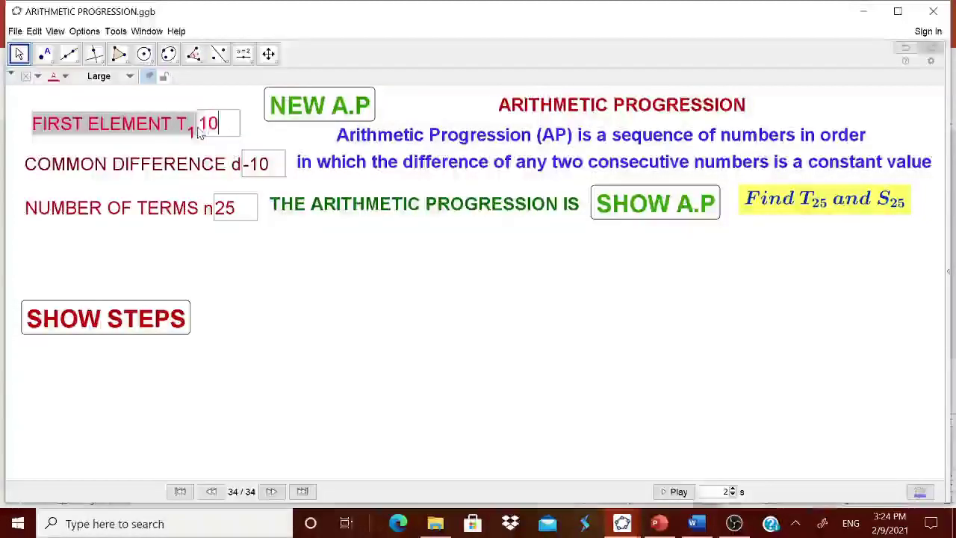
Set the common difference d to 5 and the number of terms n to 20
click(258, 164)
double_click(251, 166)
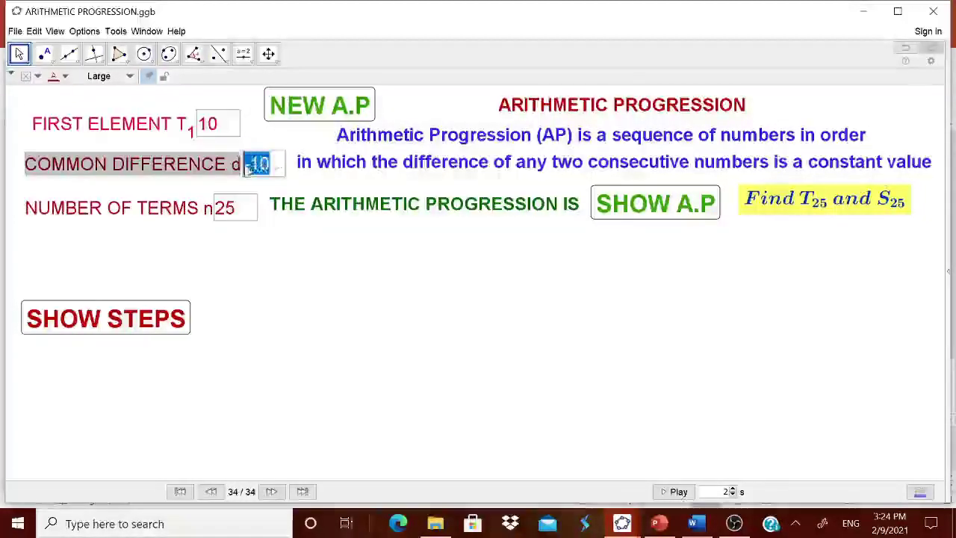
text(5)
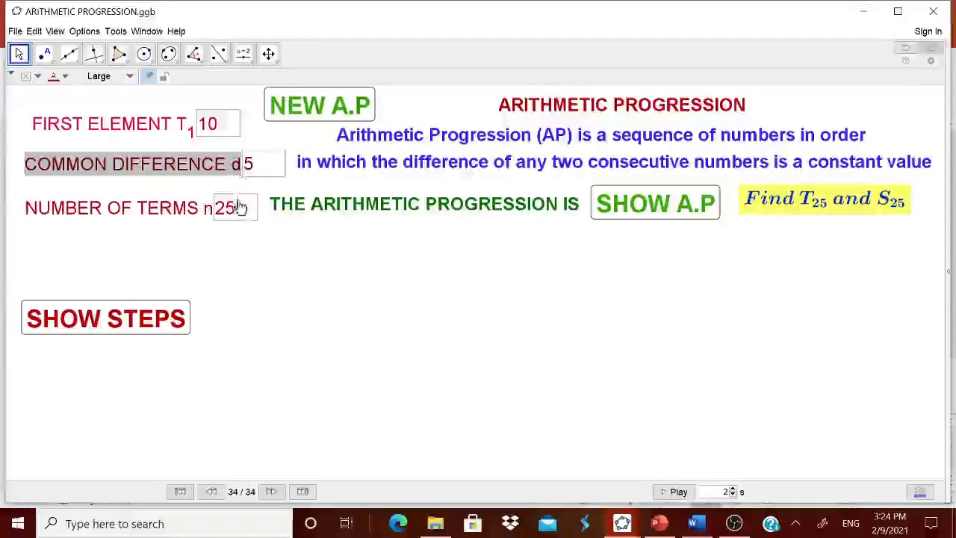
click(238, 208)
double_click(224, 207)
text(20)
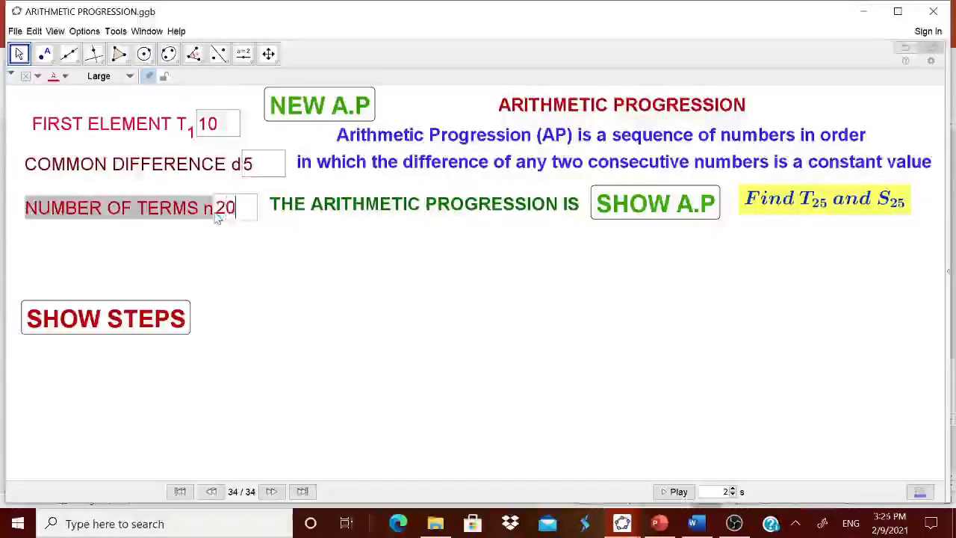
key(Return)
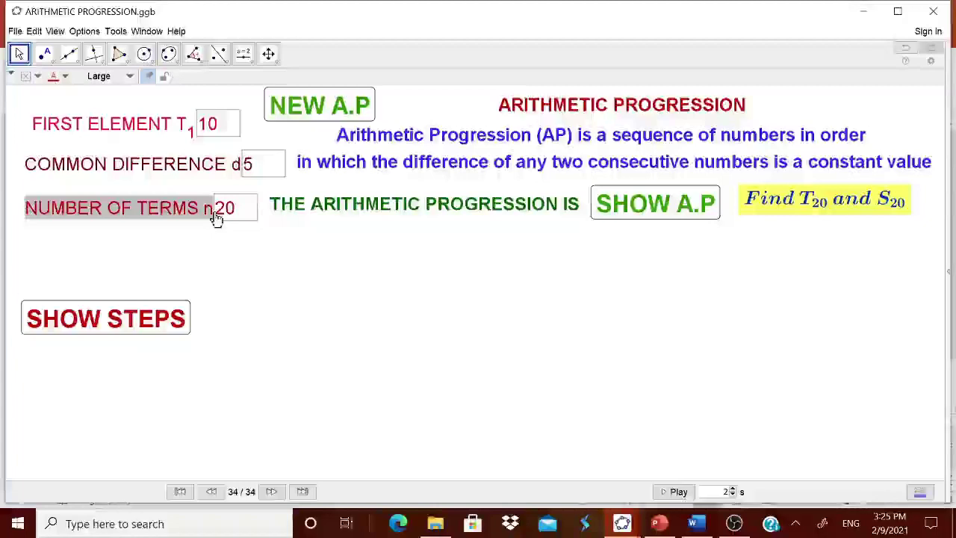
Show the progression's terms and its solution steps, and clear them for a new A.P
click(634, 215)
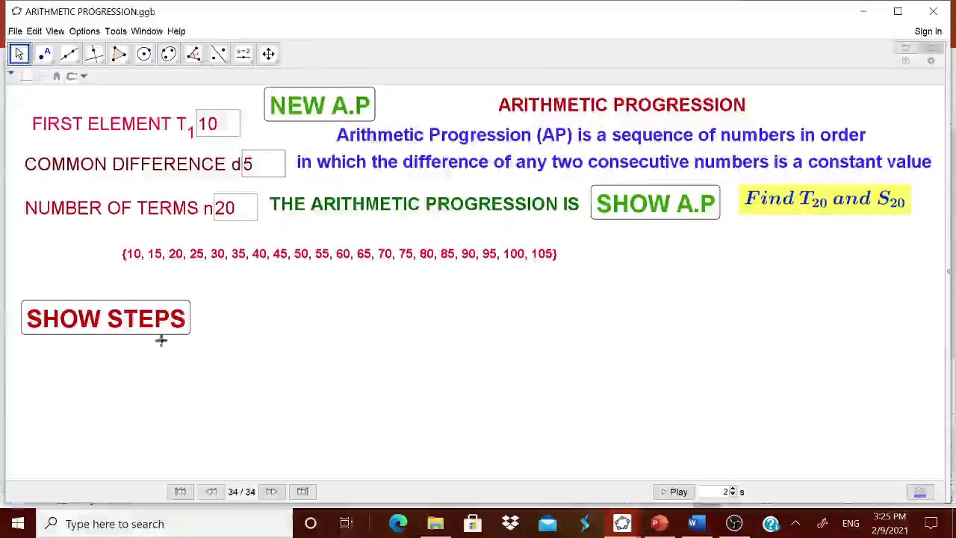
click(135, 325)
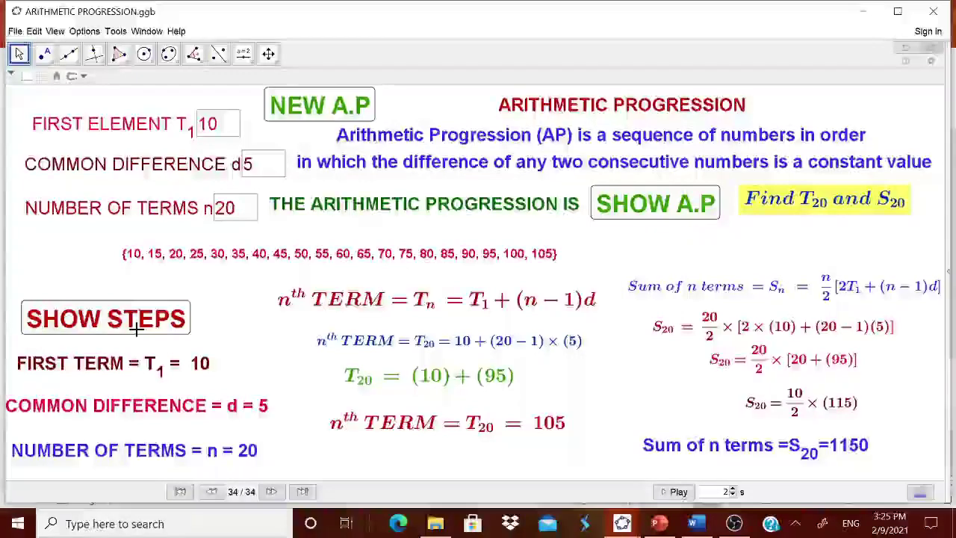
click(310, 118)
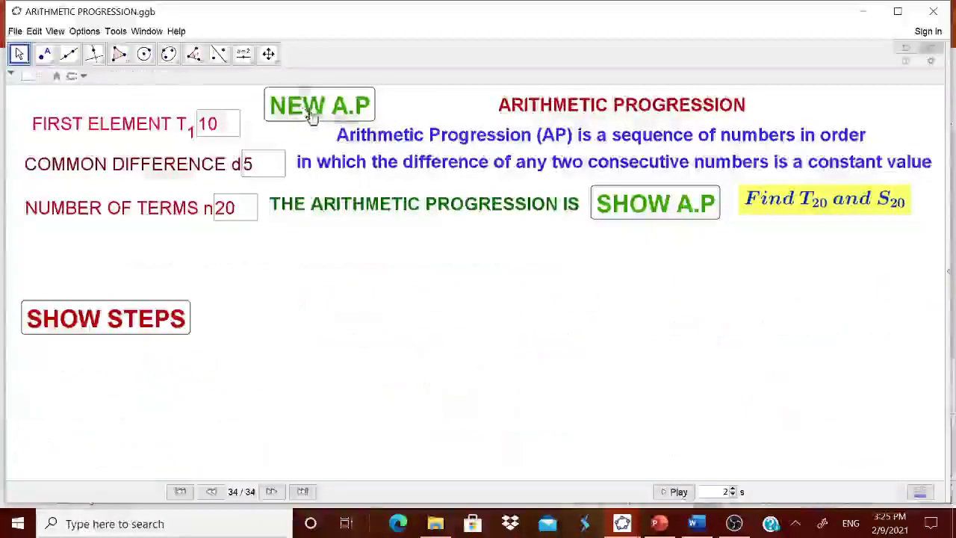
Set the common difference d to -2 and show the resulting progression with its solution steps
click(247, 170)
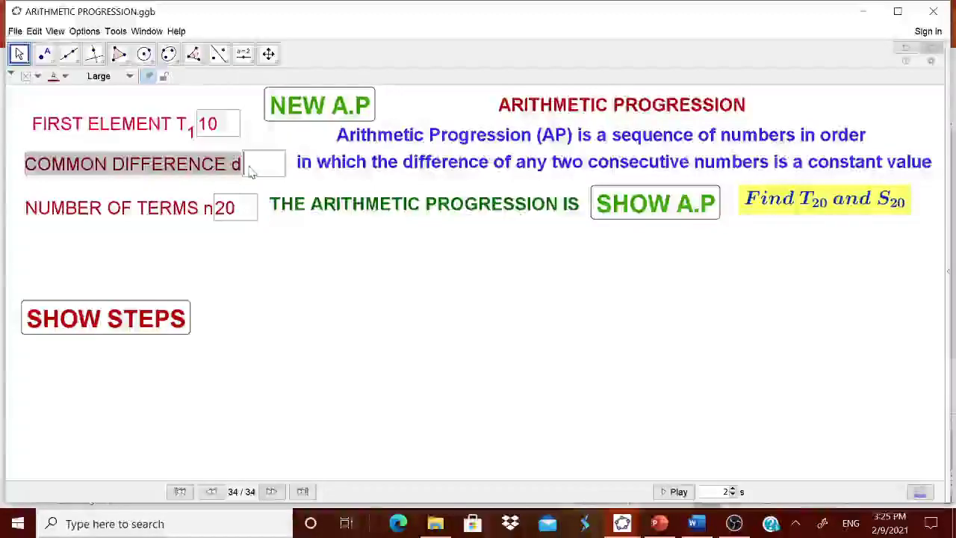
text(-2)
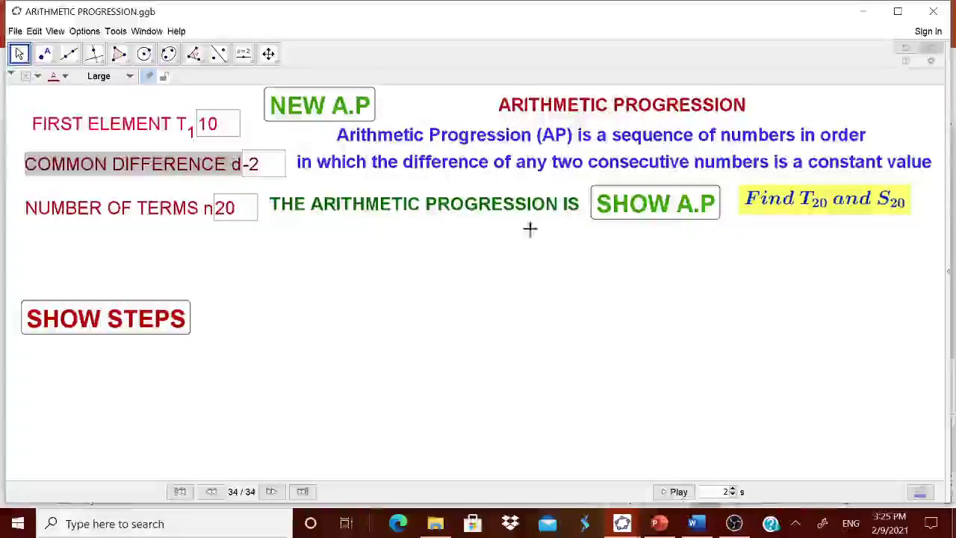
click(647, 206)
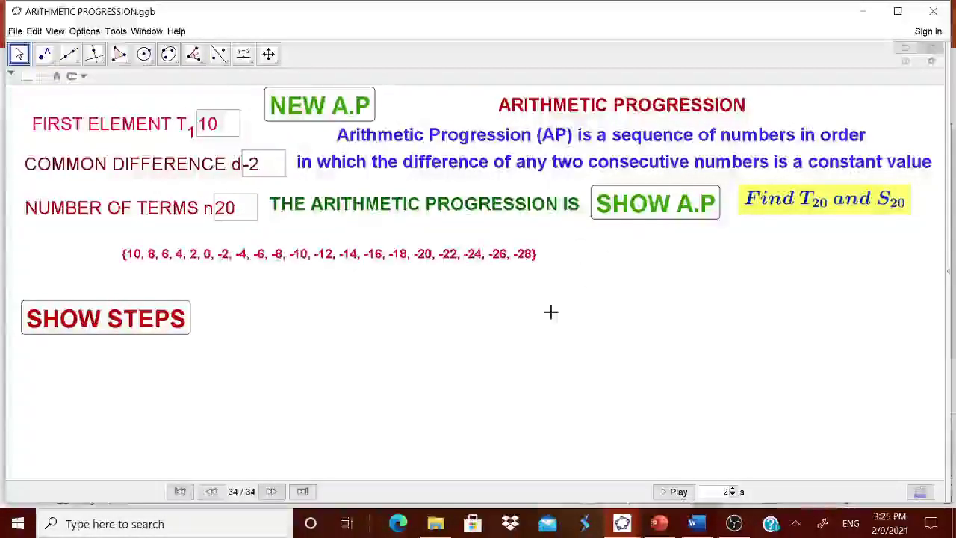
click(157, 329)
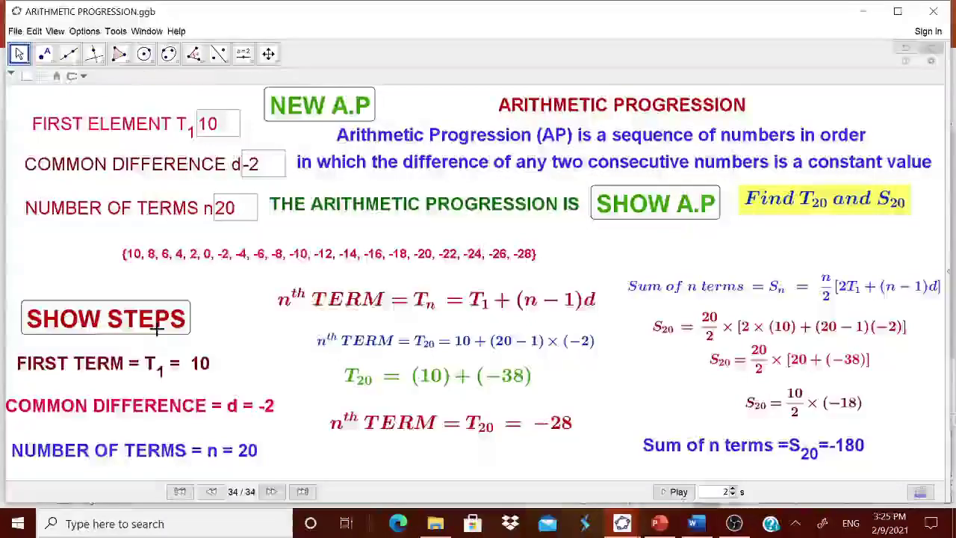
click(296, 106)
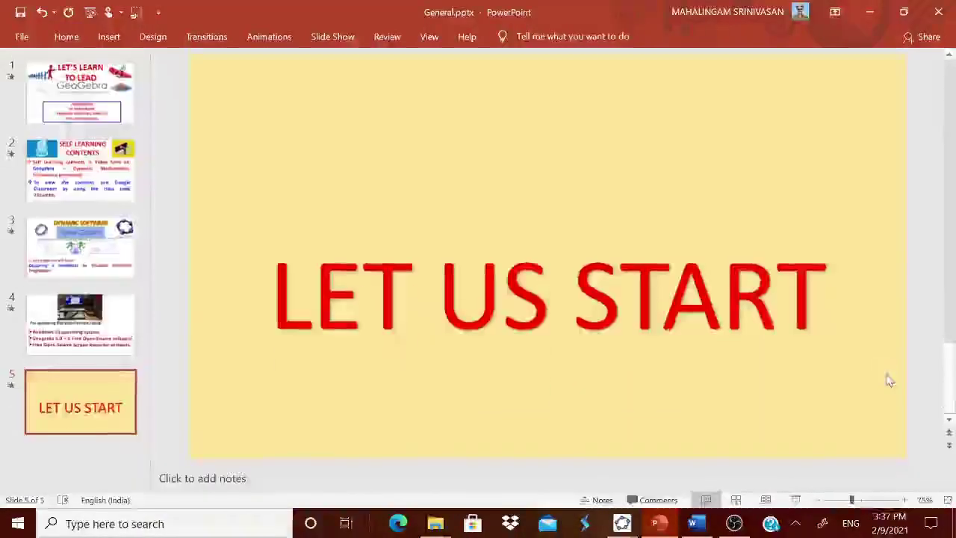
Switch to the blank GeoGebra Classic 5 window and hide the axes and grid in the graphics view
mouse_move(623, 523)
click(685, 486)
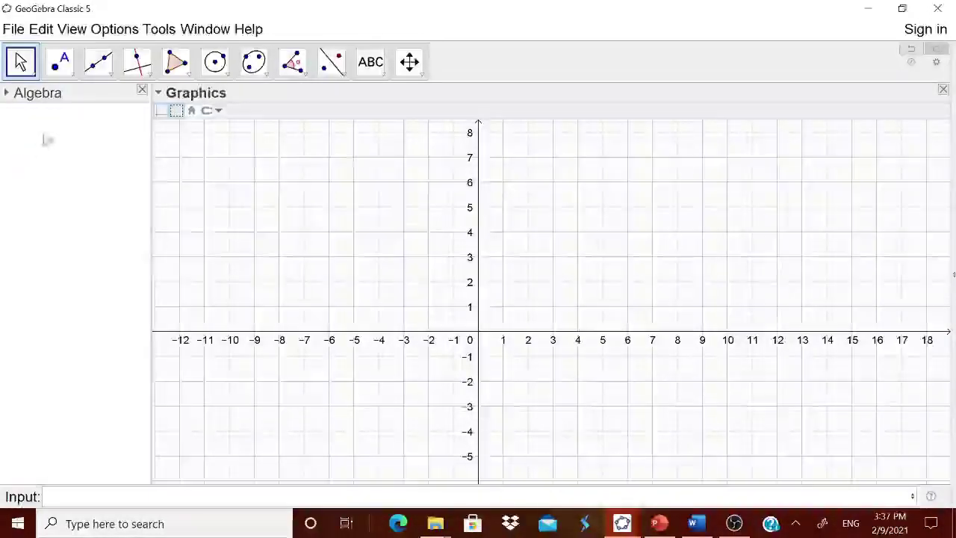
click(166, 112)
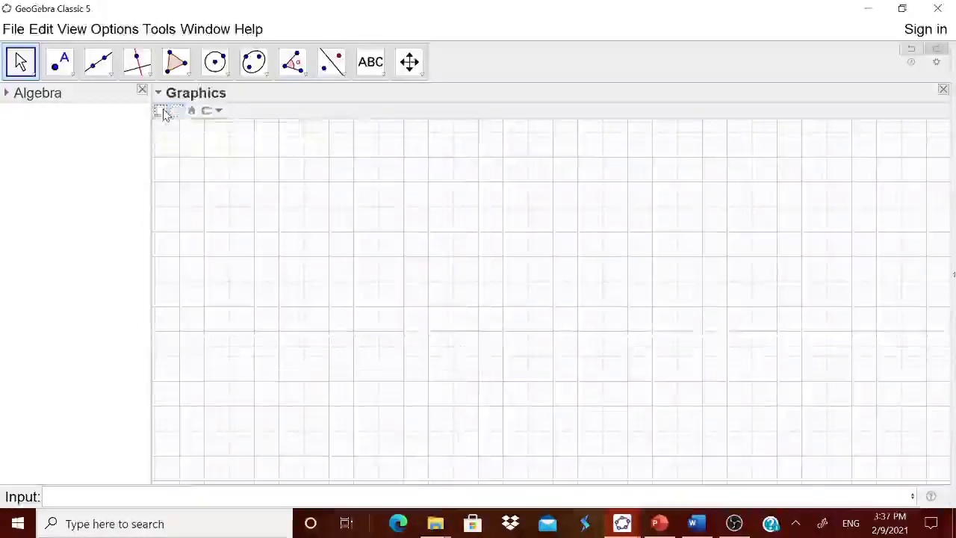
click(177, 111)
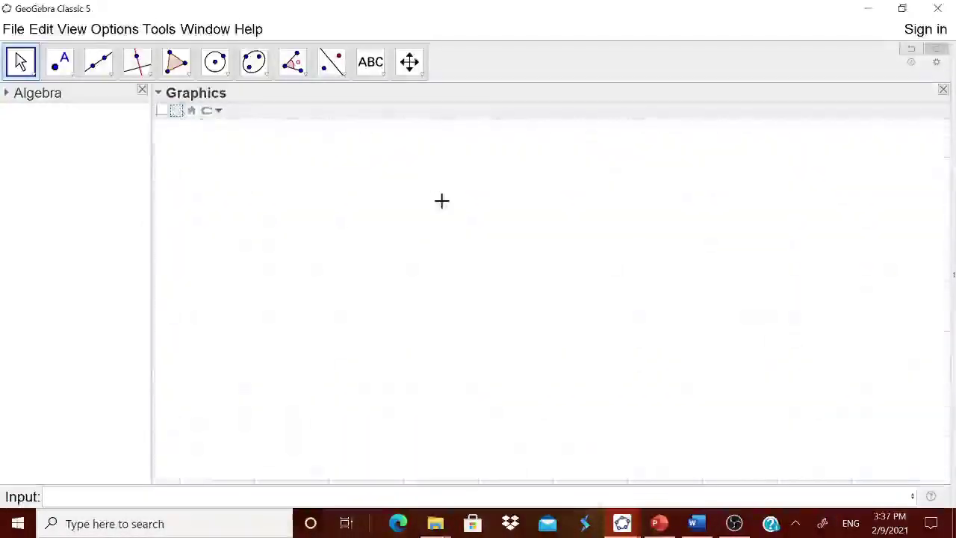
Add a text object reading "ARITHMETIC PROGRESSION" near the upper middle of the graphics view
click(371, 62)
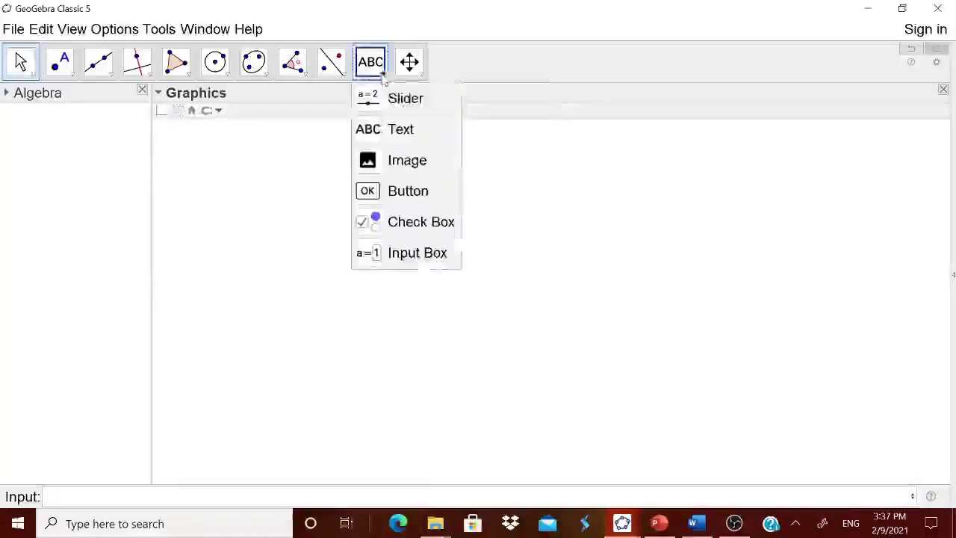
click(399, 128)
click(519, 152)
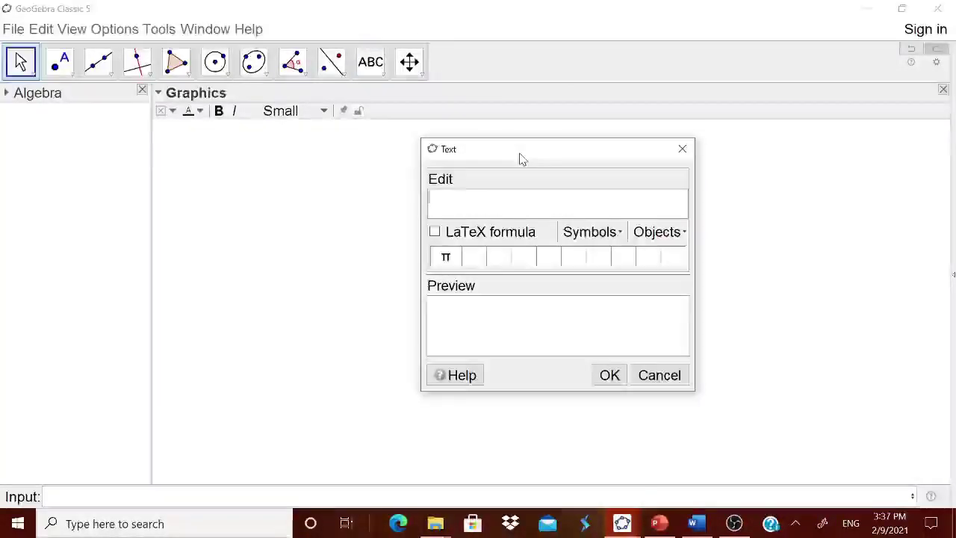
text(ARITHMETIC)
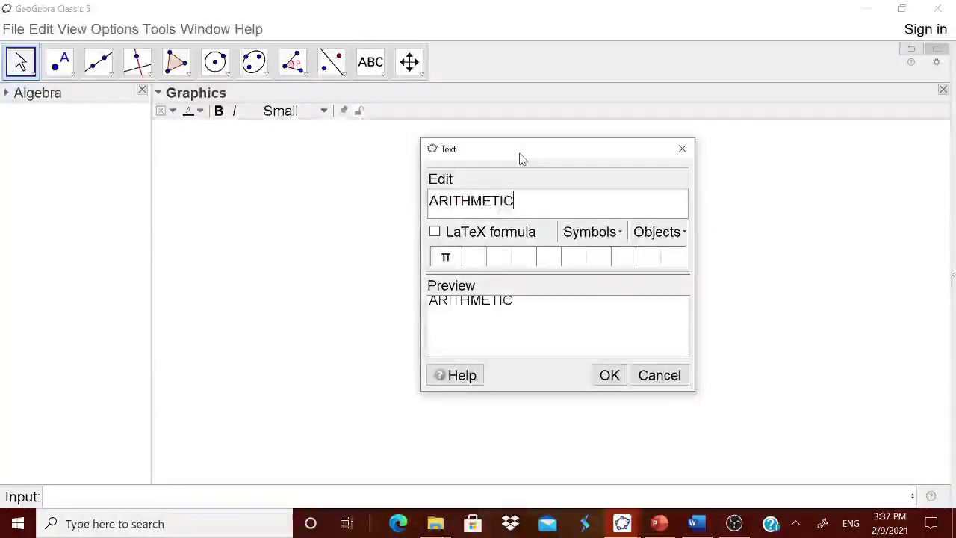
text( PROGRESSION)
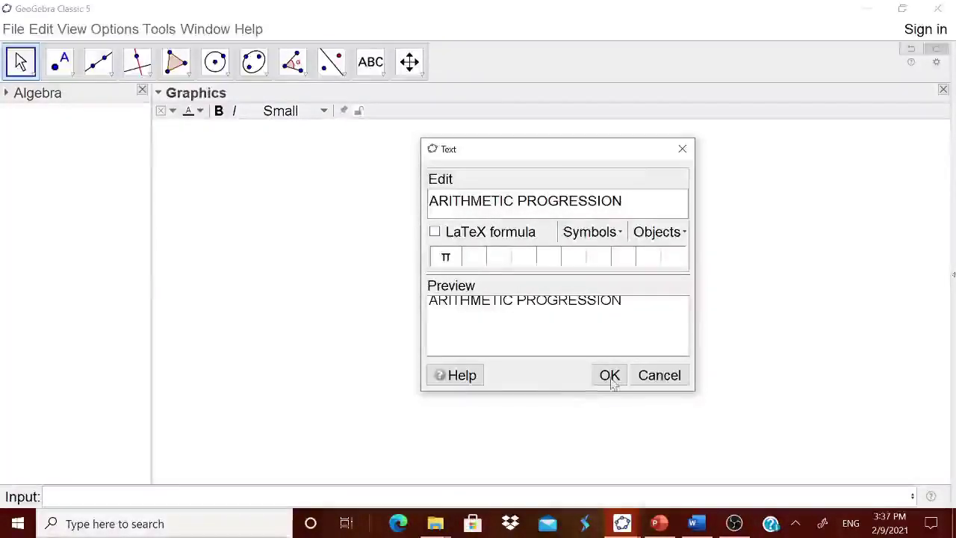
click(609, 377)
Copy the two-line Arithmetic Progression definition from NOTES.docx in Word and insert it as a text object in the blank GeoGebra file
key(alt+Tab)
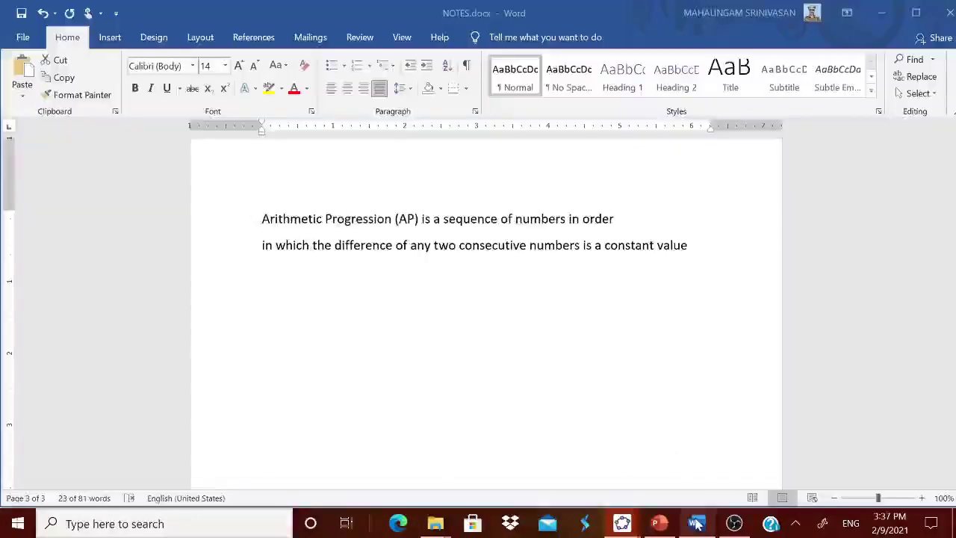
drag(262, 219, 277, 256)
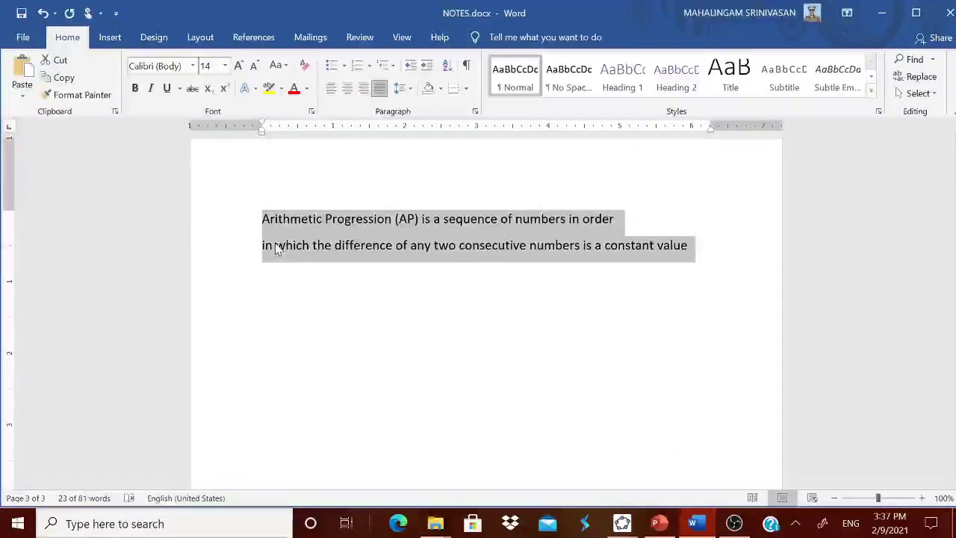
click(623, 523)
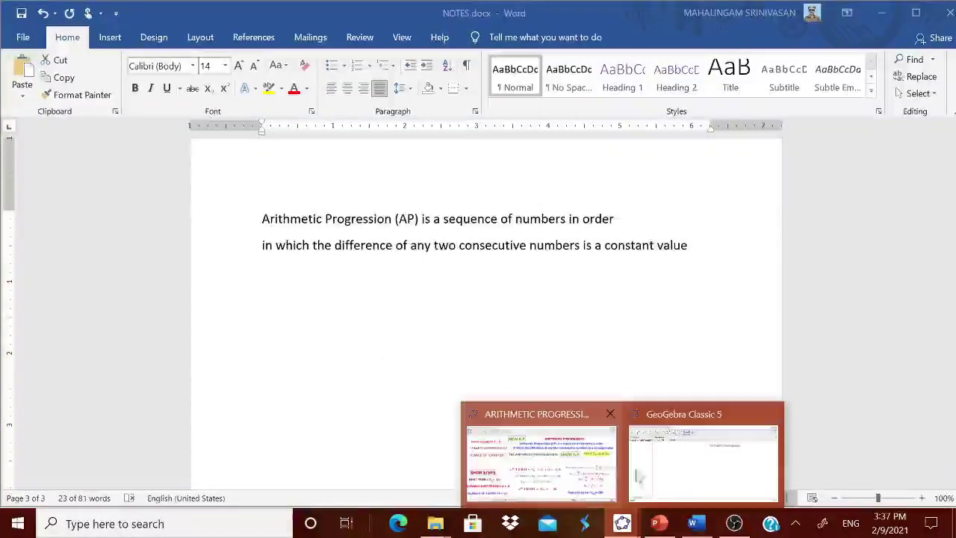
click(636, 475)
click(367, 179)
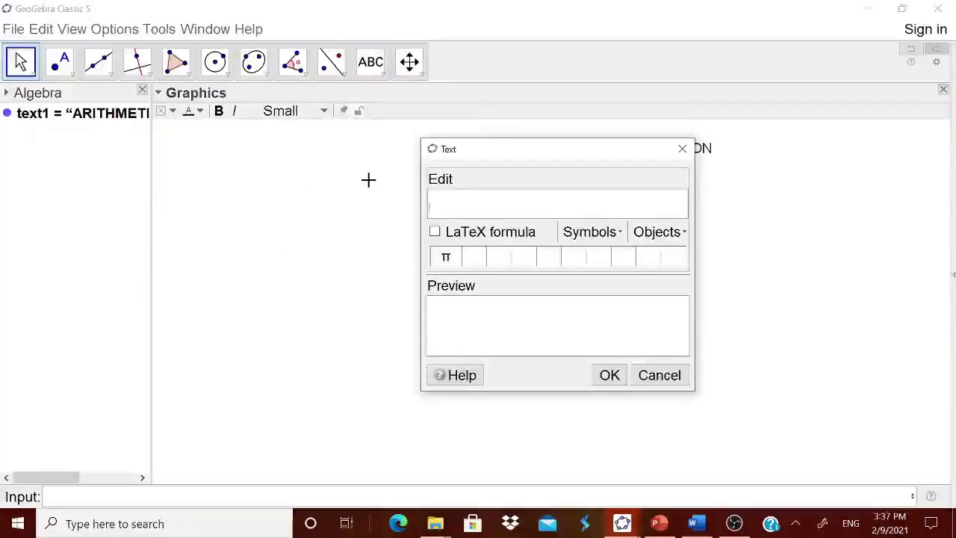
key(ctrl+v)
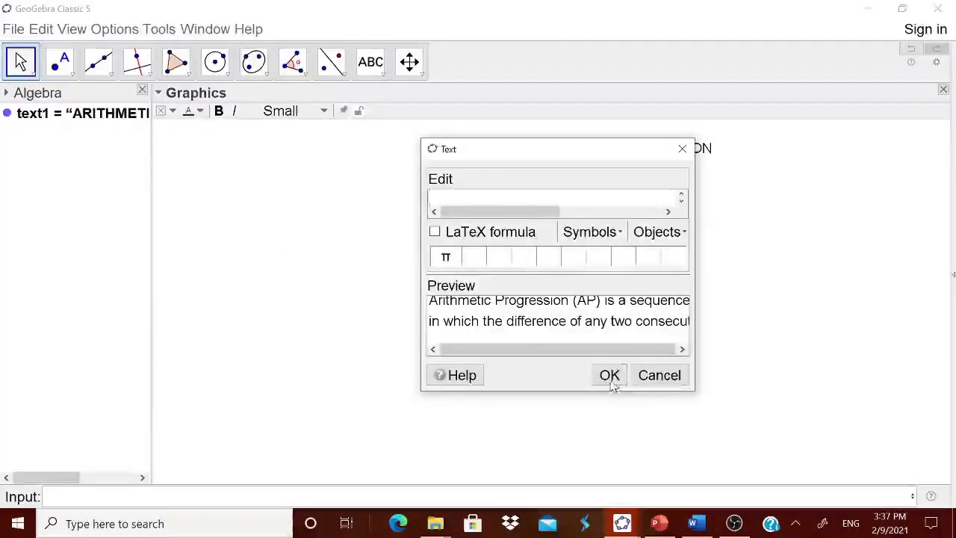
click(610, 375)
Move the definition text to the right and place the ARITHMETIC PROGRESSION title centred above it
drag(623, 190, 691, 177)
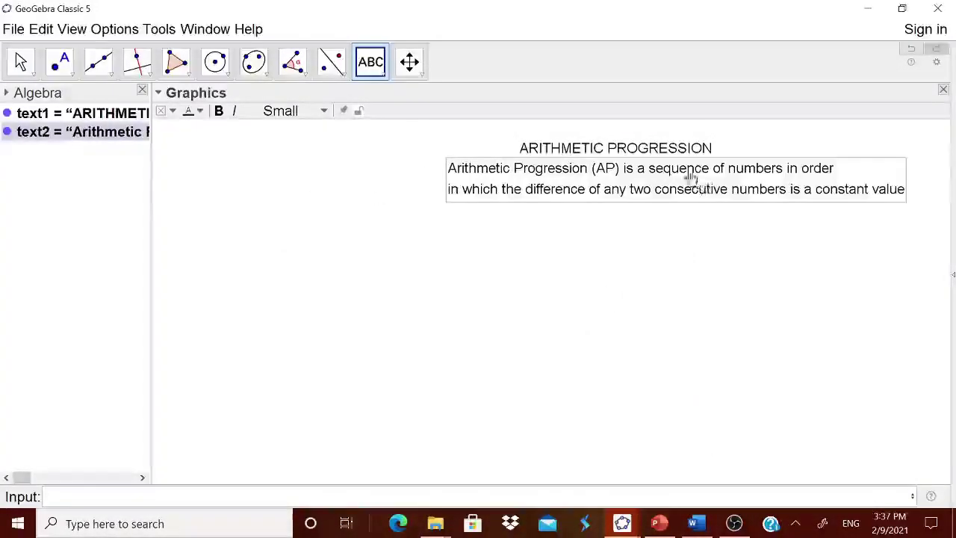
drag(658, 145, 726, 143)
drag(710, 194, 734, 192)
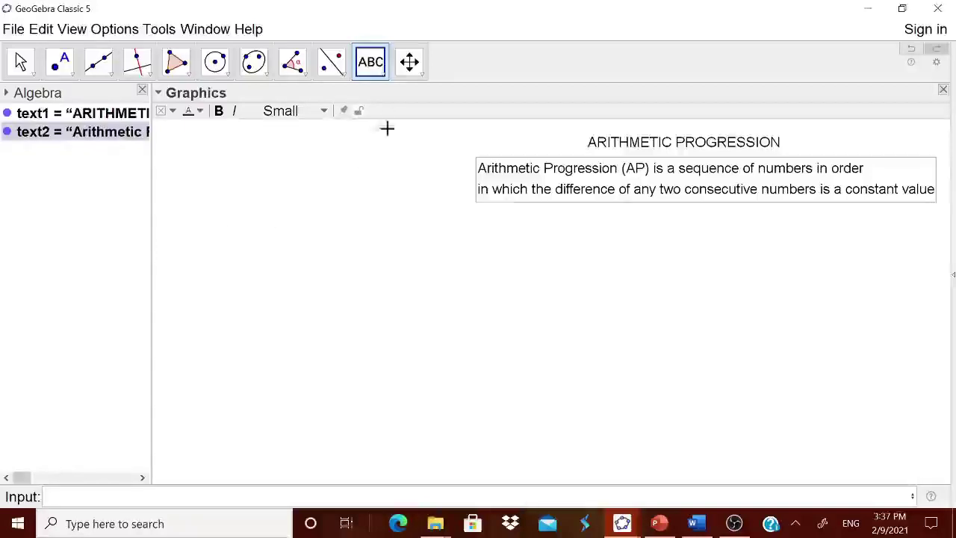
Create a number slider a with range -25 to 25 and place it in the upper left of the graphics view
click(371, 68)
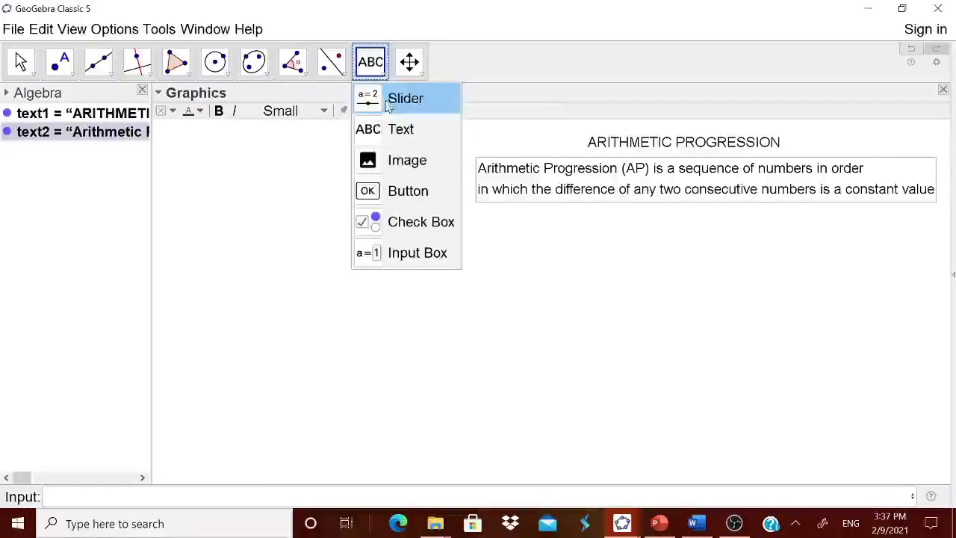
click(389, 105)
click(351, 373)
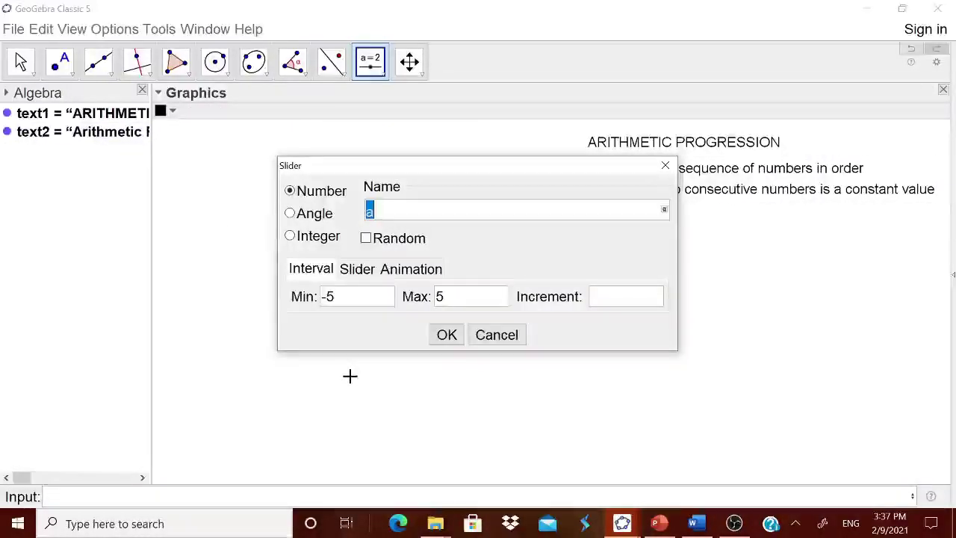
click(327, 298)
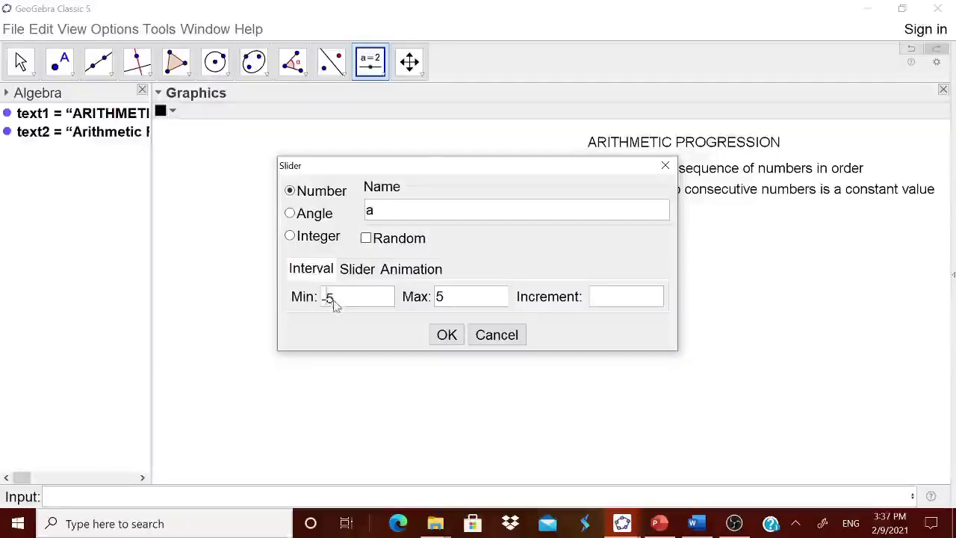
text(2)
click(439, 301)
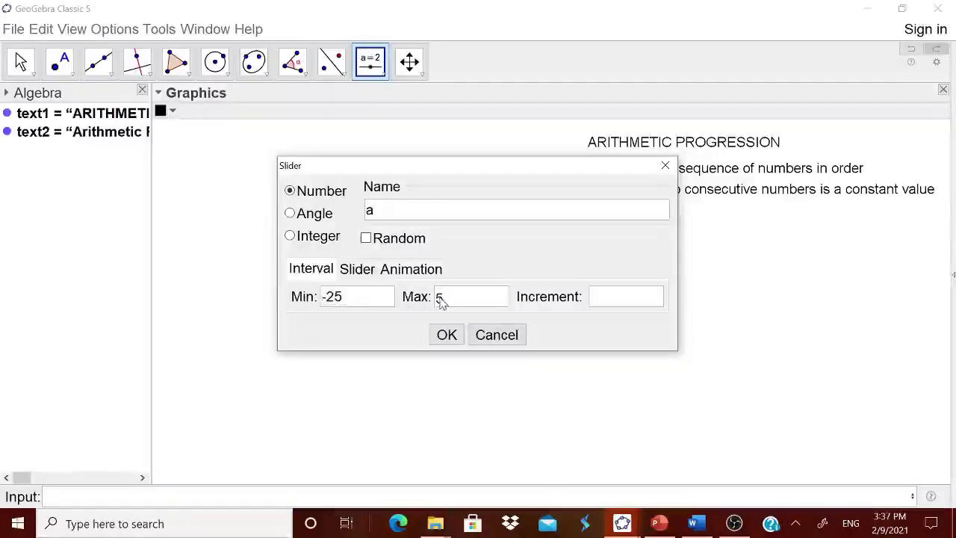
text(2)
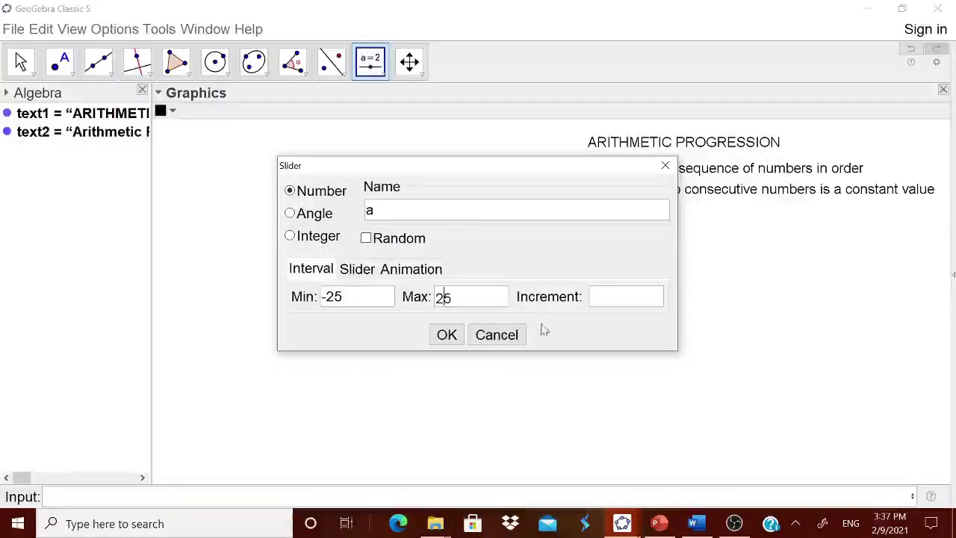
click(446, 335)
drag(356, 235, 294, 169)
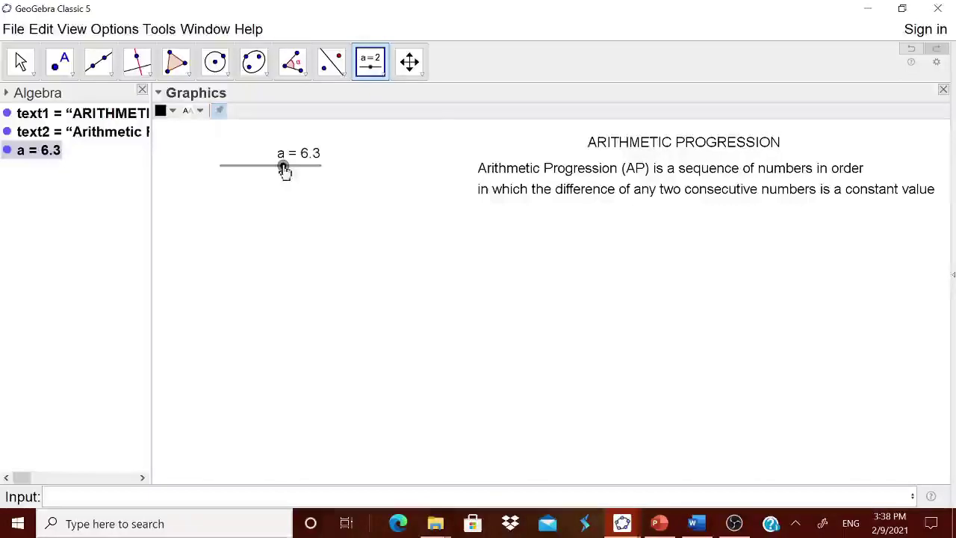
Create a number slider d with range -25 to 25 and place it directly below slider a
click(371, 61)
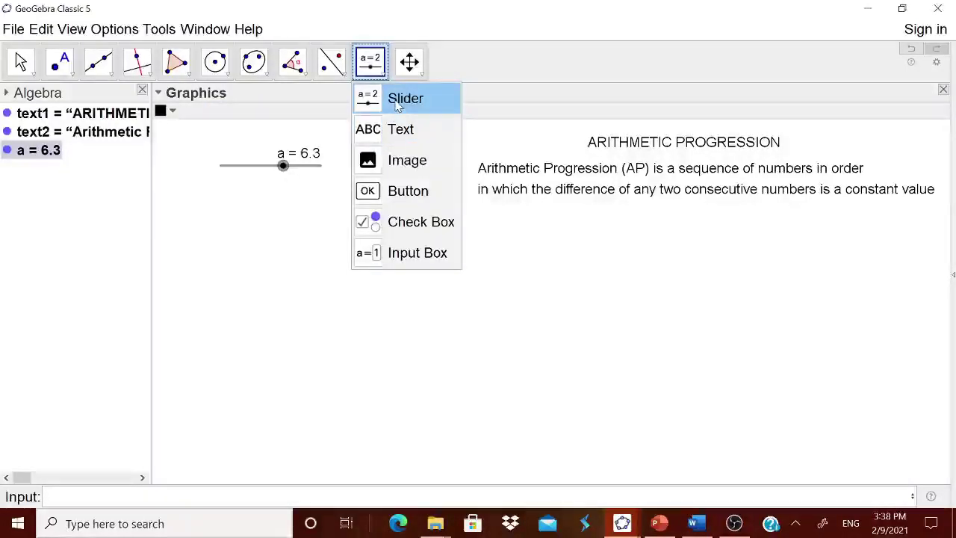
click(397, 105)
click(376, 198)
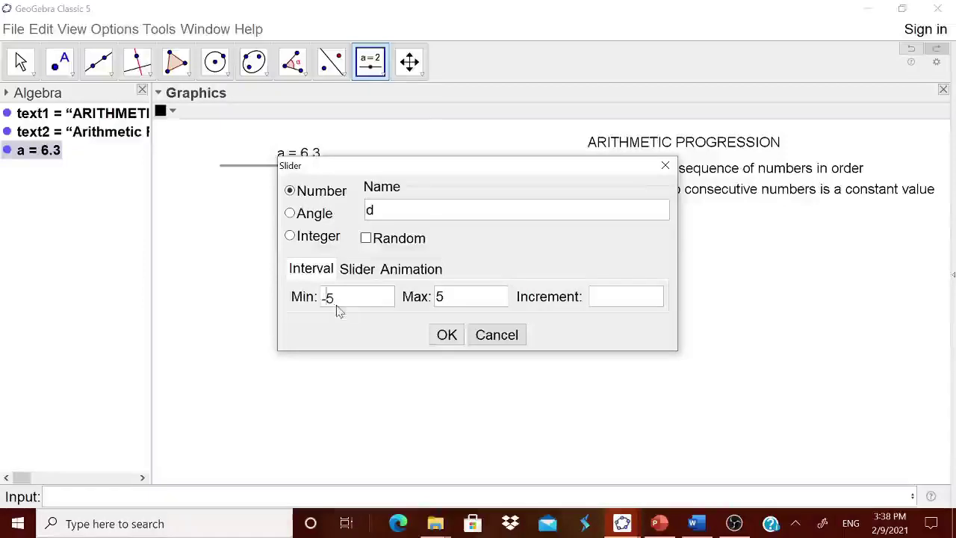
text(2)
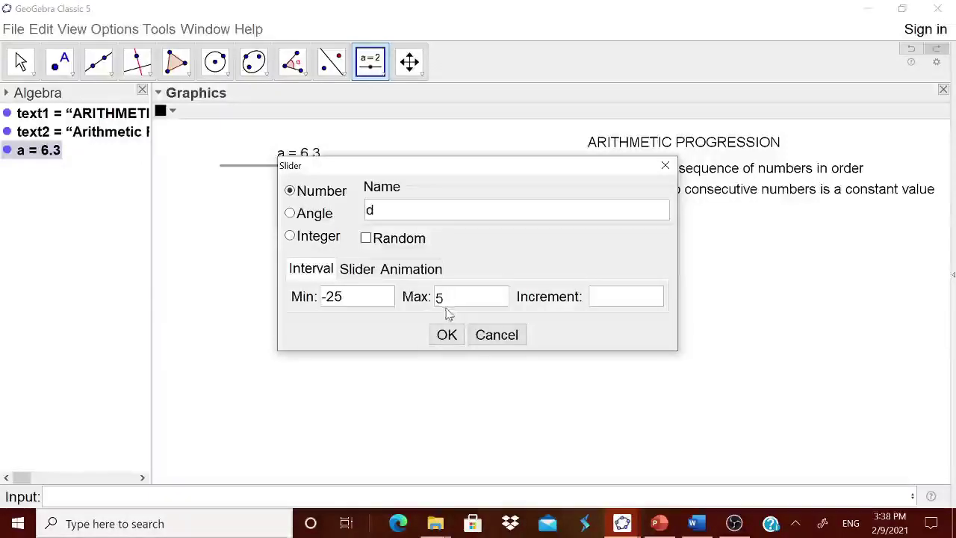
click(446, 302)
text(25)
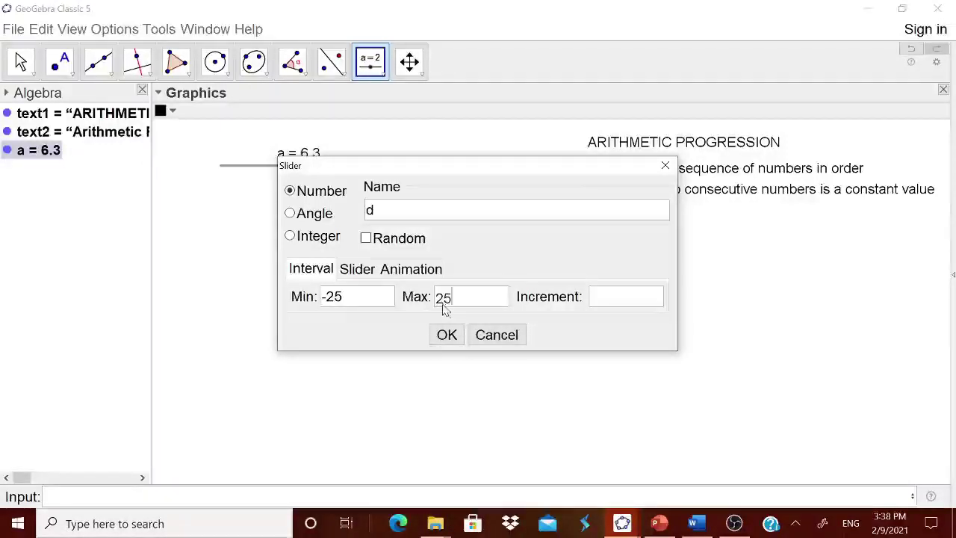
click(448, 336)
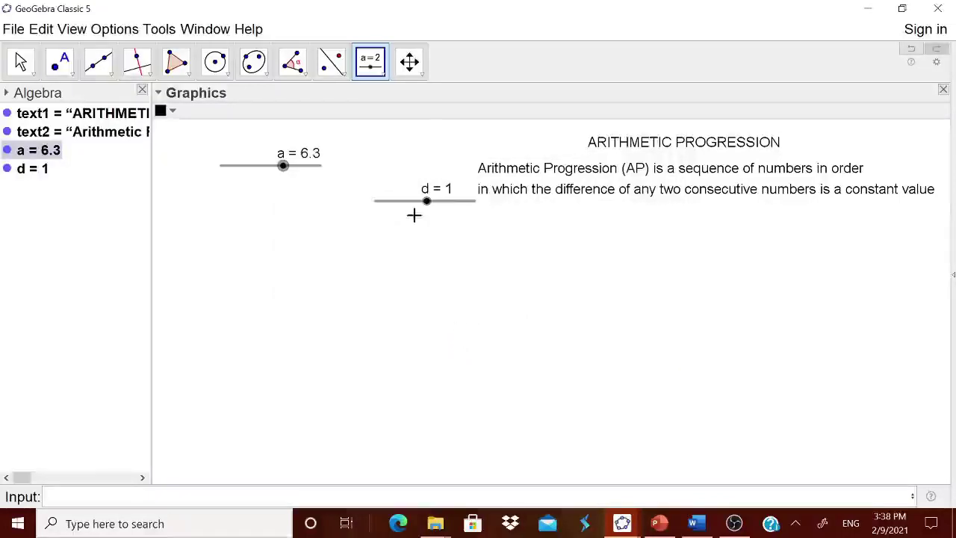
drag(406, 208, 251, 211)
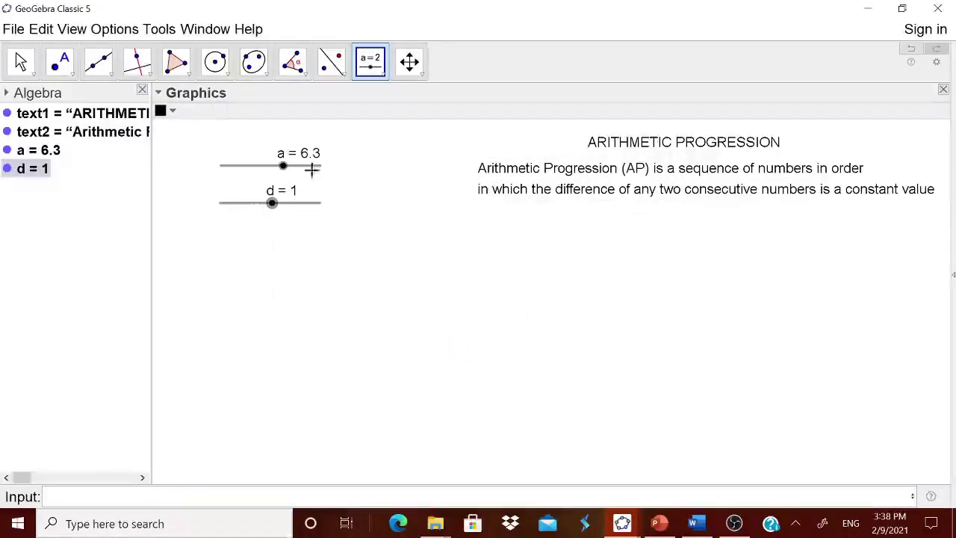
Create an integer slider n from 1 to 30 with increment 1 below slider d, and set slider a to -1
click(384, 82)
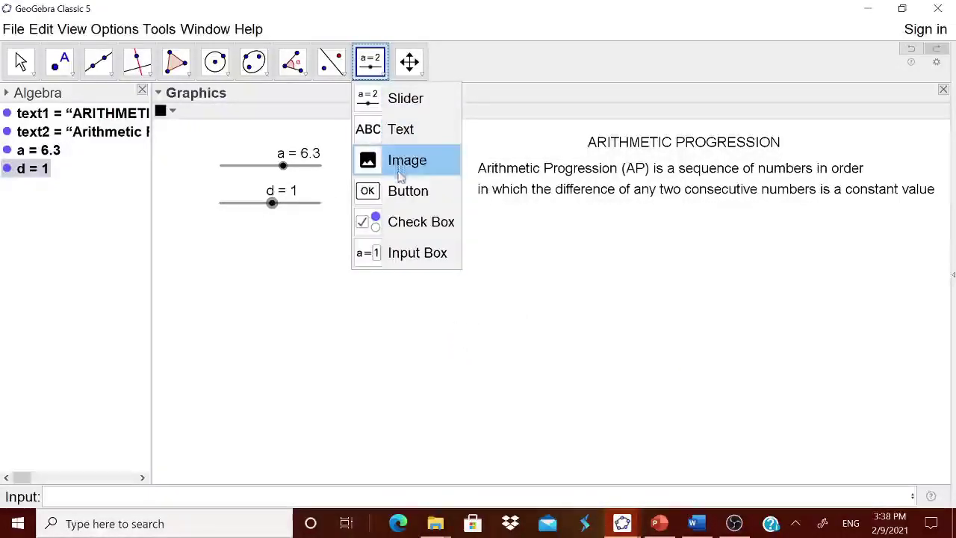
click(407, 254)
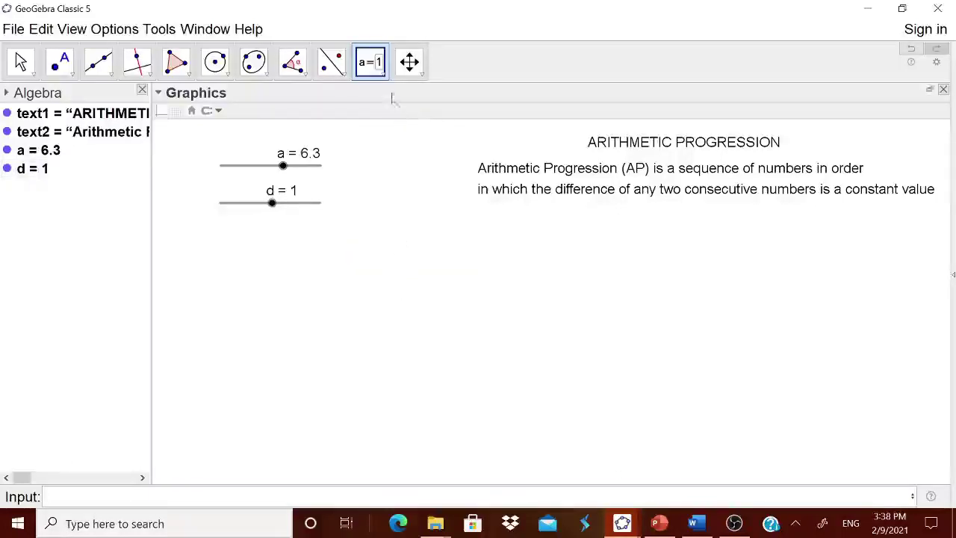
click(381, 81)
click(403, 97)
click(391, 216)
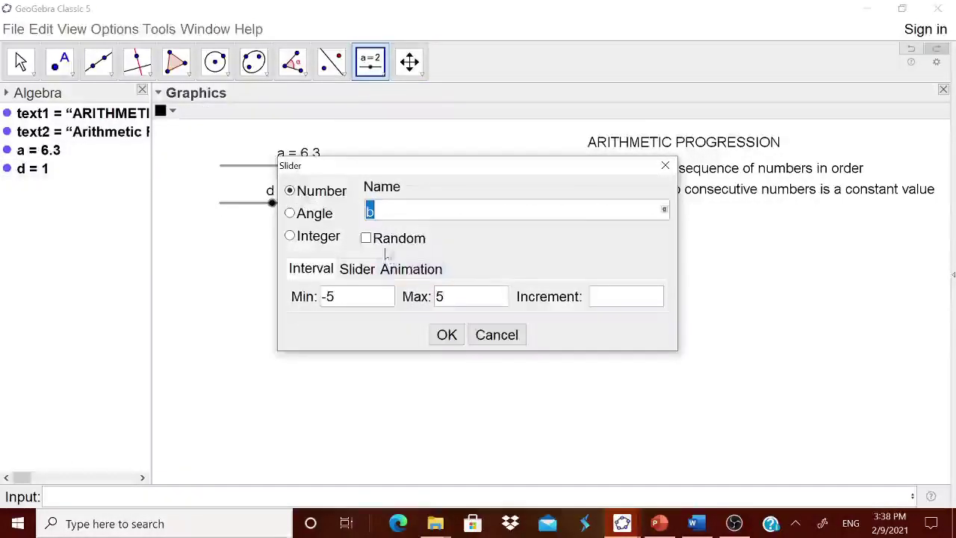
click(291, 236)
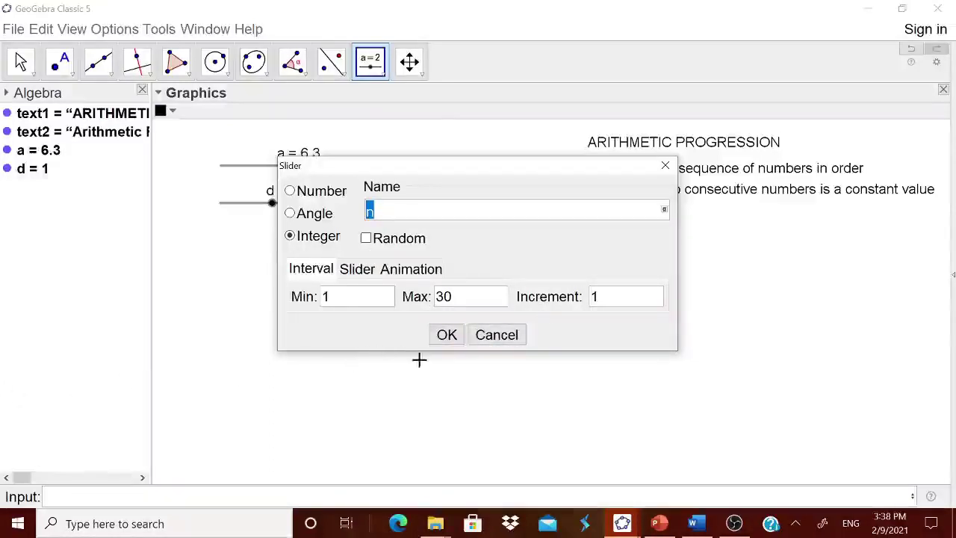
click(449, 341)
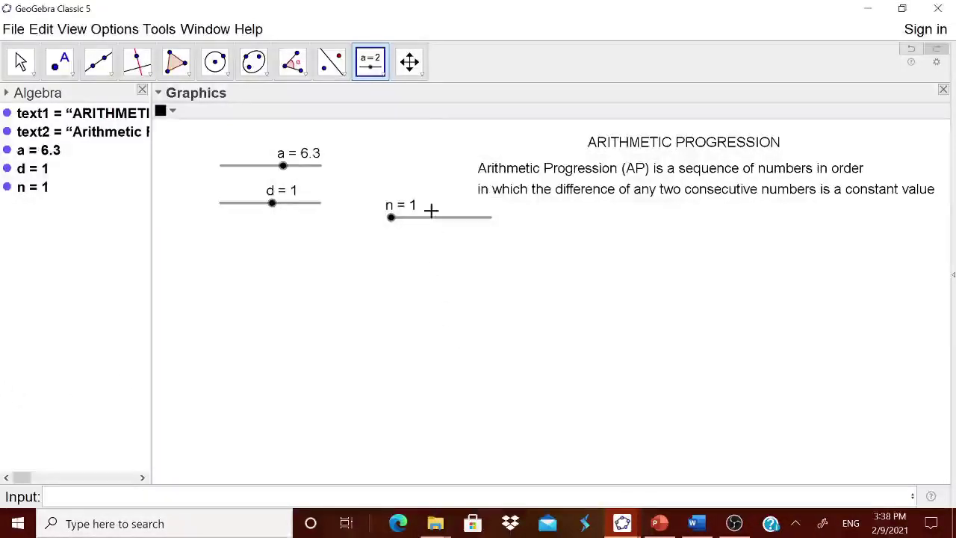
drag(432, 224, 298, 245)
drag(268, 244, 276, 238)
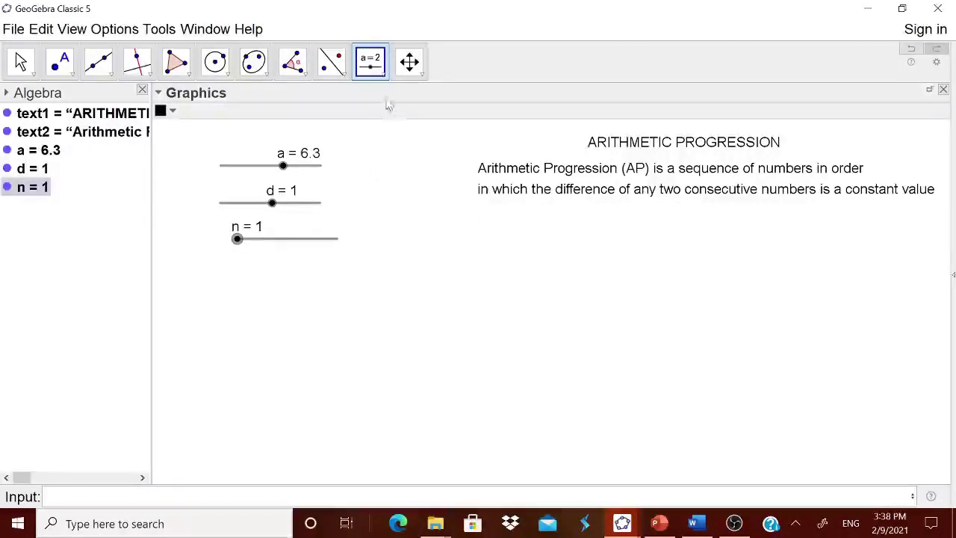
drag(285, 168, 271, 172)
Add an input box captioned "FIRST TERM = a =" linked to a, and set its length to 3
click(382, 72)
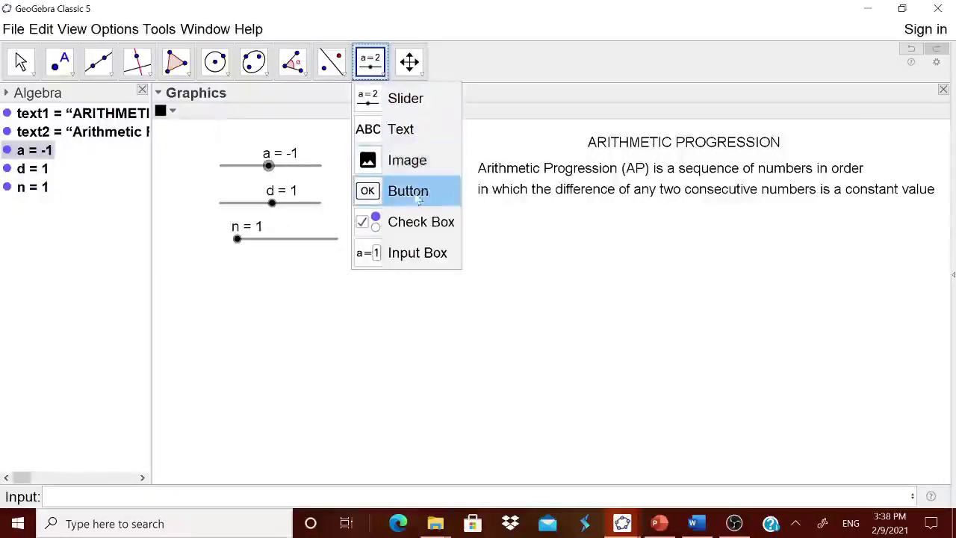
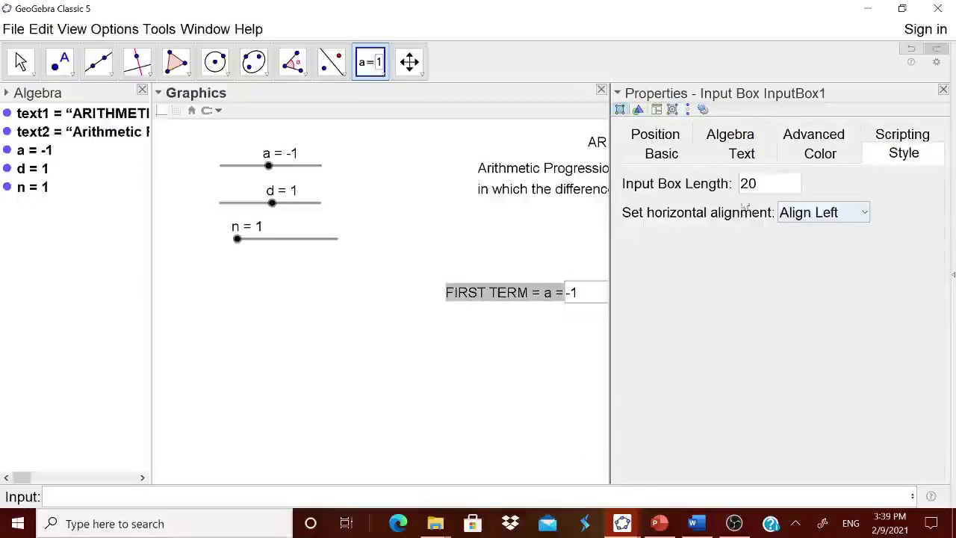
double_click(747, 184)
text(3)
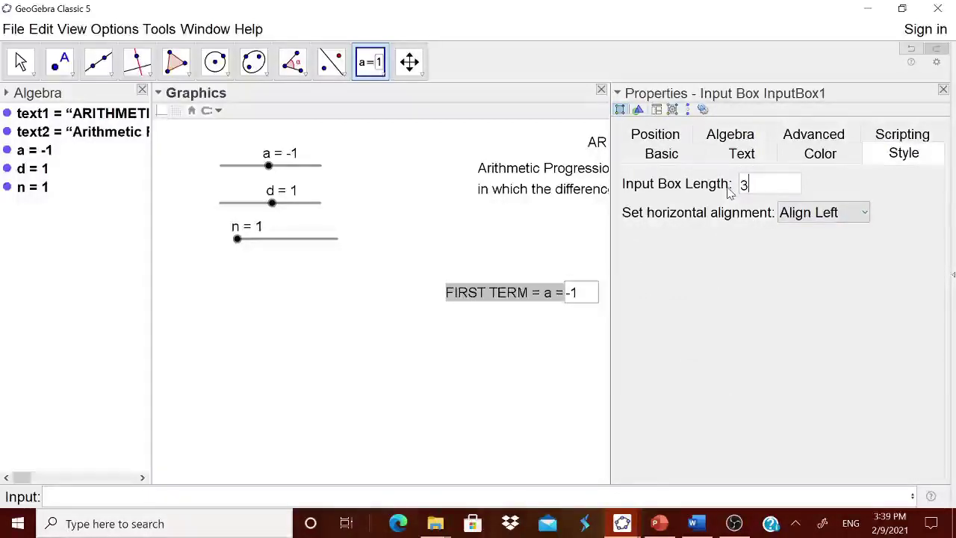
click(943, 89)
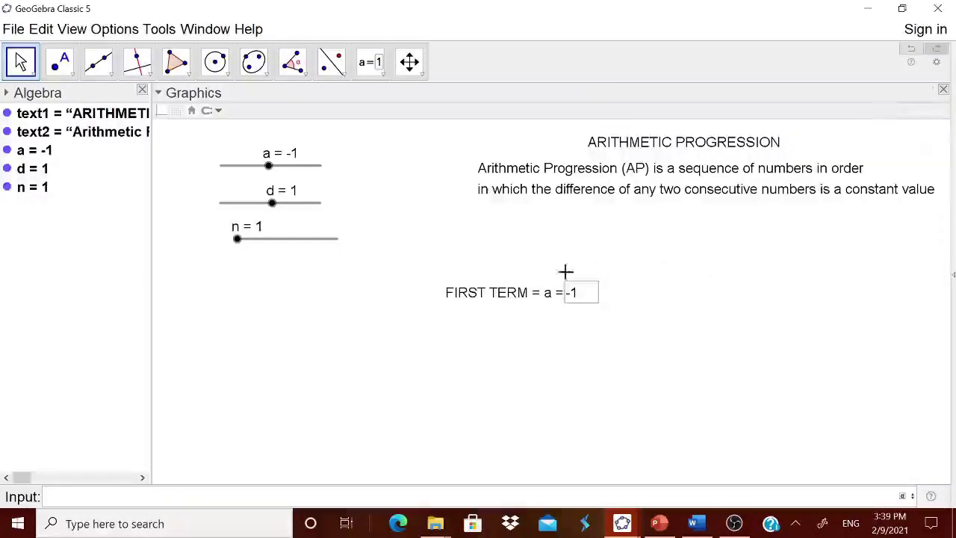
Unlock the FIRST TERM input box's position and move it below slider n
right_click(496, 305)
click(515, 350)
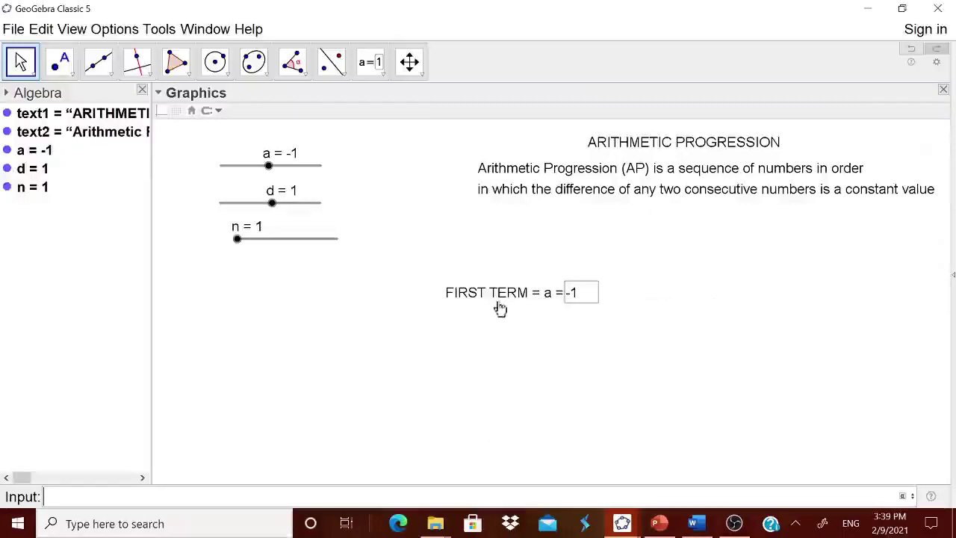
click(500, 309)
drag(501, 294, 261, 274)
Add an input box captioned "COMMON DIFFERENCE = d =" and link it to slider d
click(373, 63)
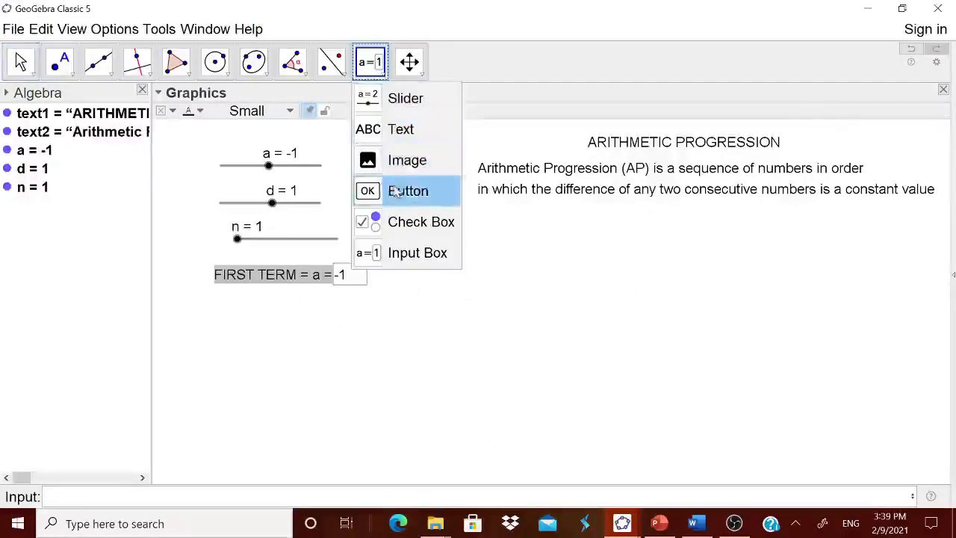
click(403, 252)
click(535, 297)
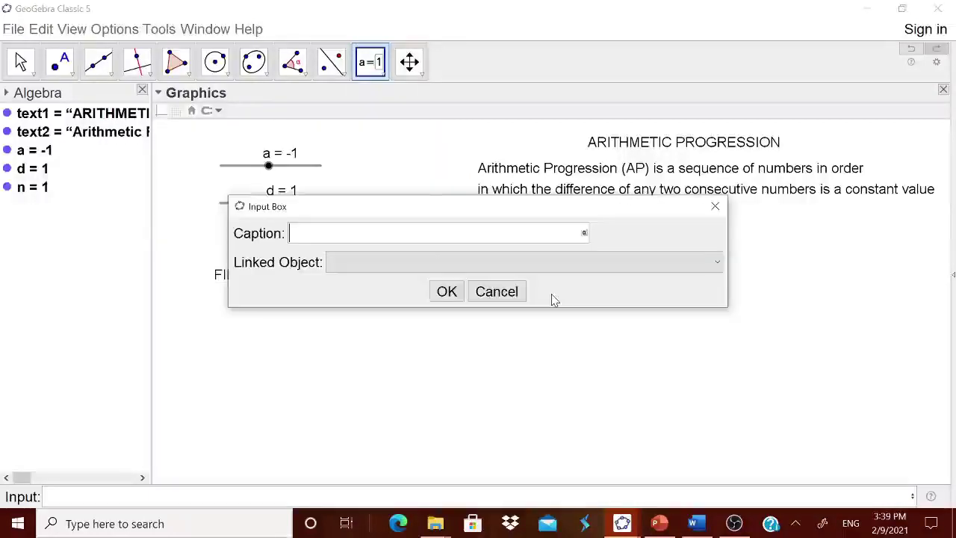
text(COMMON)
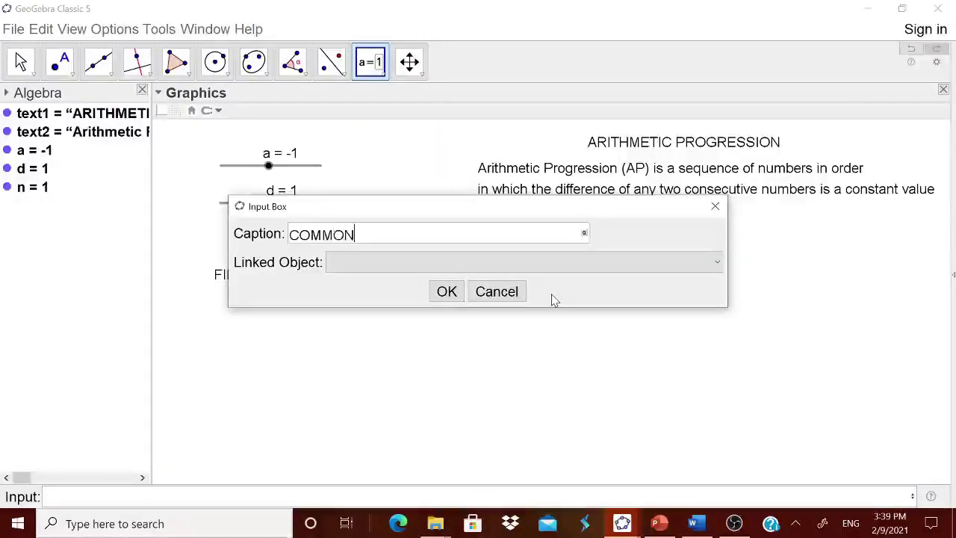
text( DIFFERENCE )
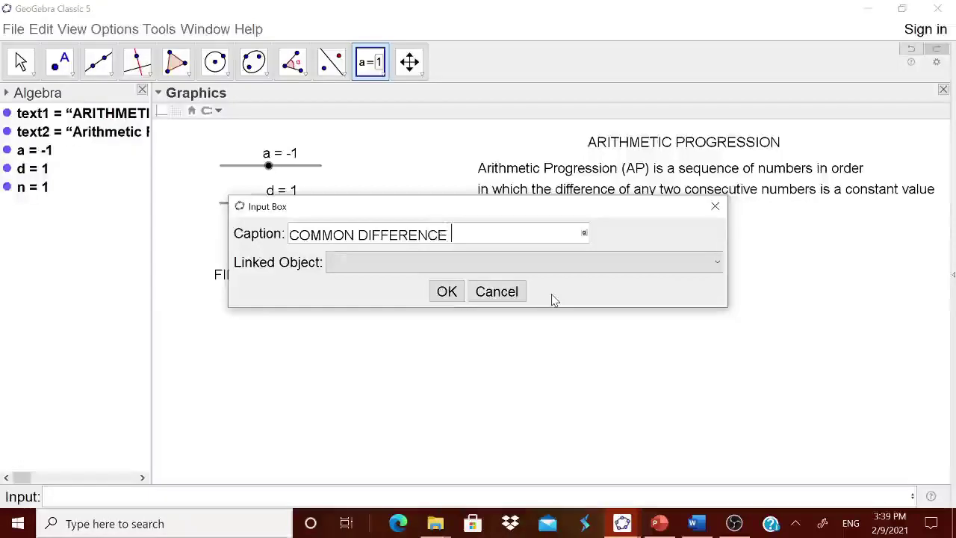
text(= d =)
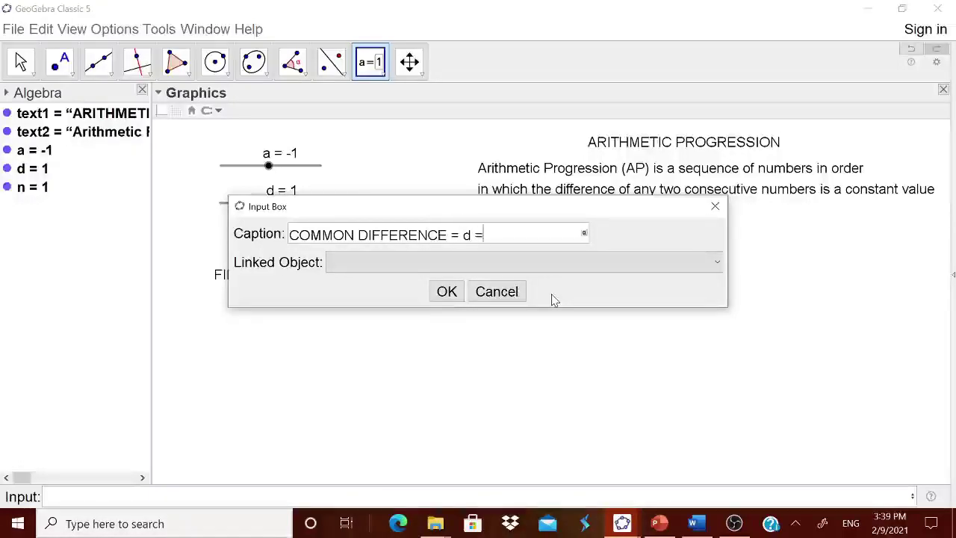
click(718, 263)
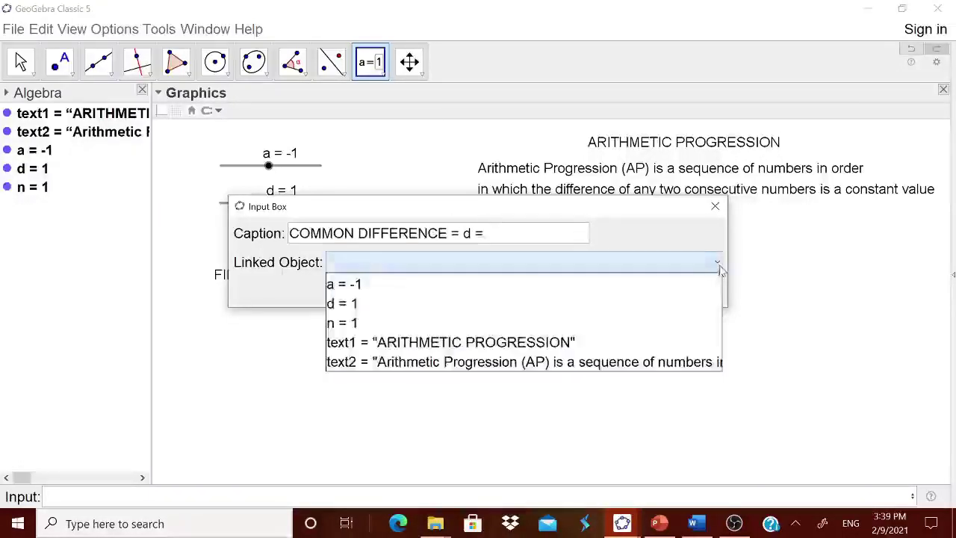
click(332, 304)
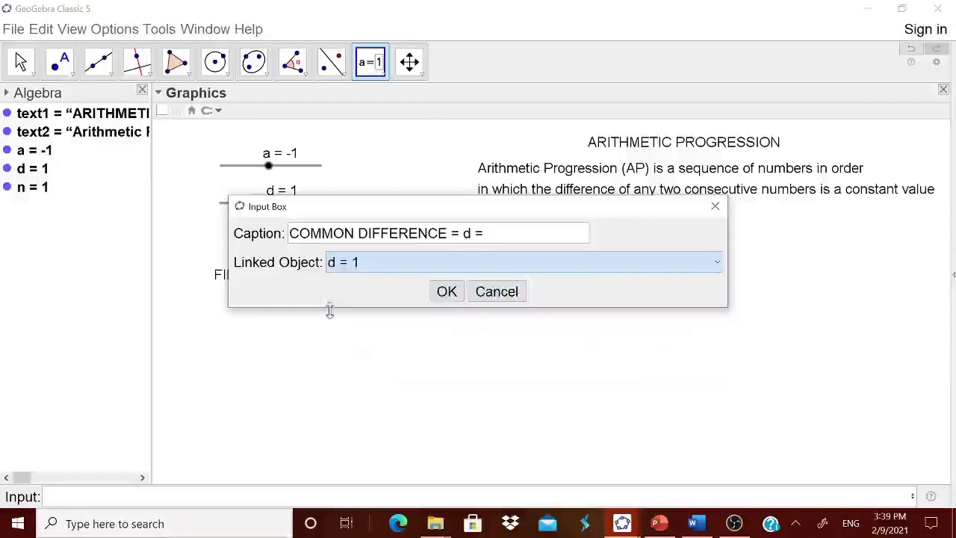
click(446, 291)
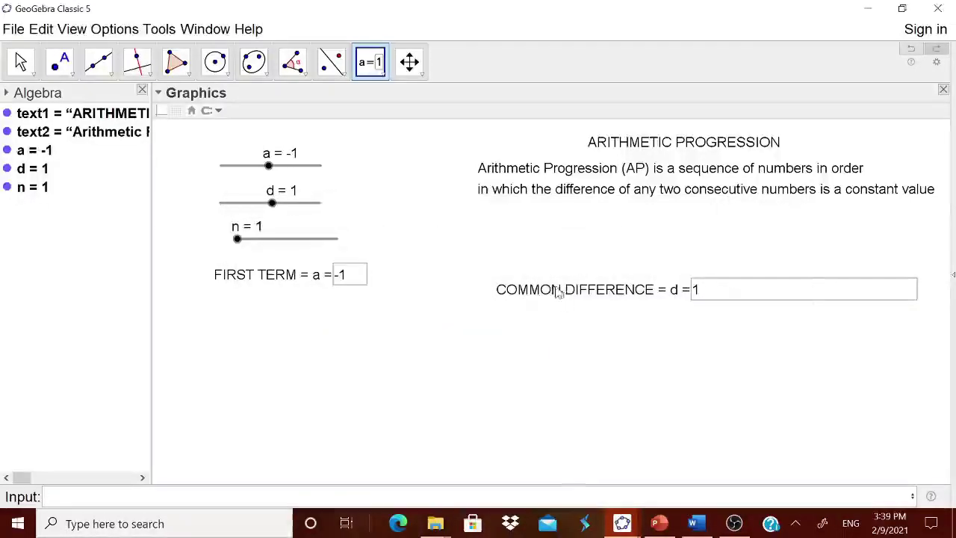
Set the COMMON DIFFERENCE input box's length to 3 and move it below the FIRST TERM input box
right_click(561, 293)
click(590, 428)
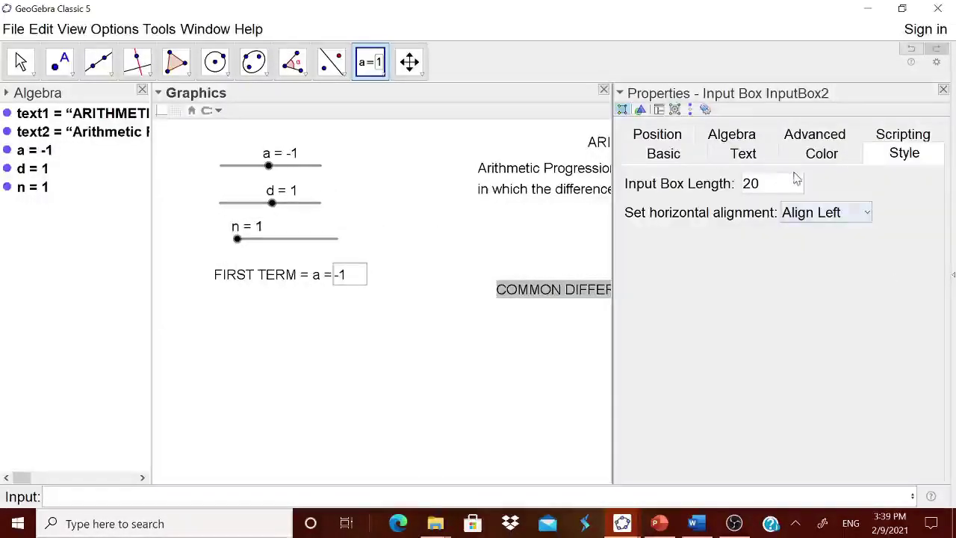
drag(764, 184, 737, 185)
text(3)
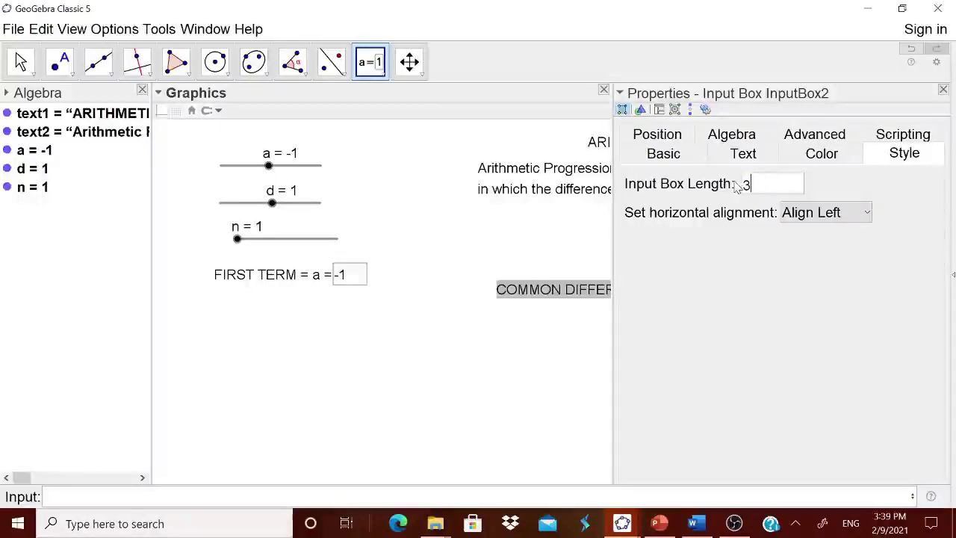
click(944, 90)
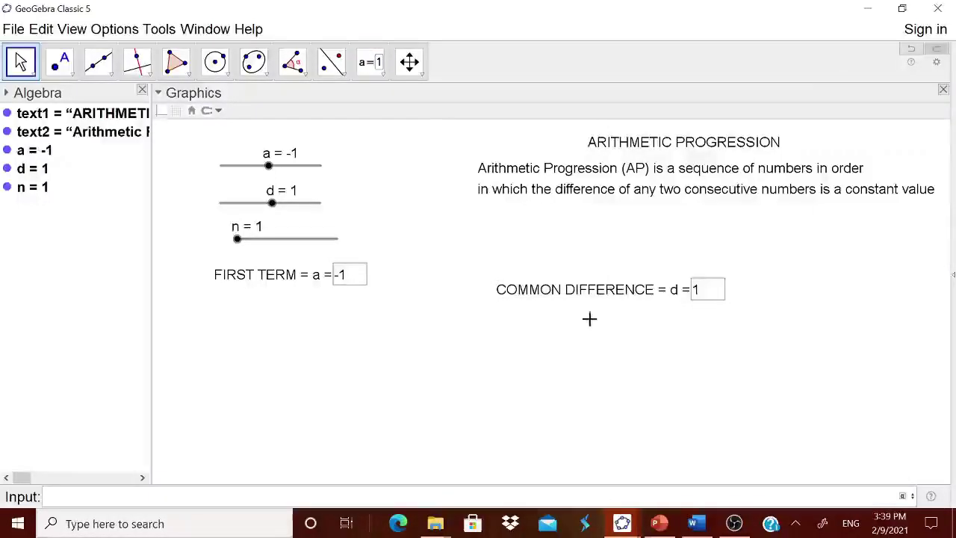
right_click(572, 301)
key(Escape)
drag(579, 298, 288, 315)
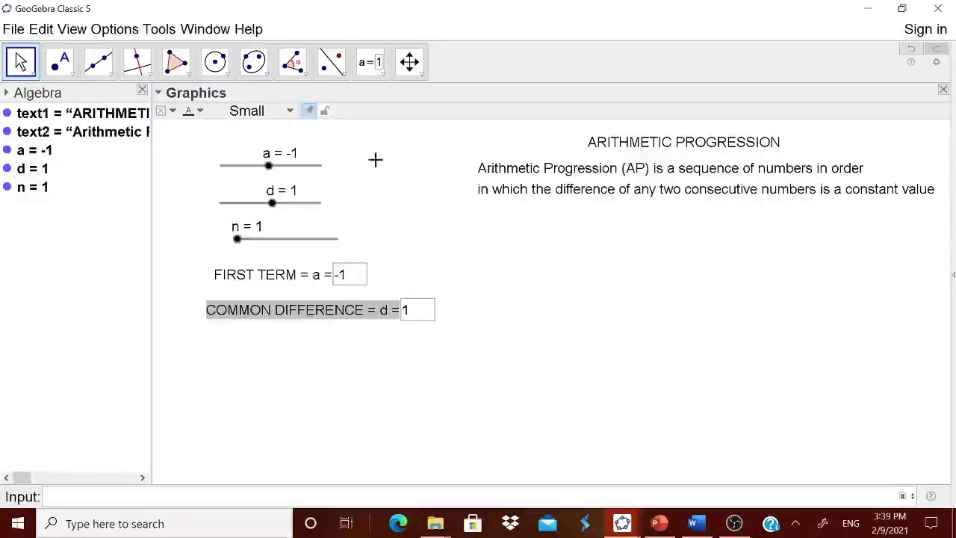
Add an input box captioned "NUMBER OF TERMS = n =" in the empty graphics area and link it to slider n
click(379, 66)
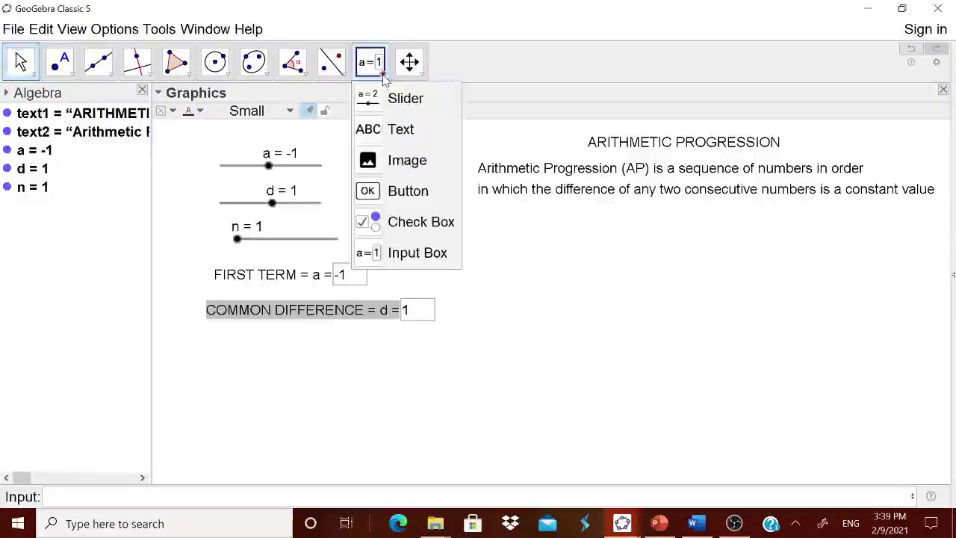
click(409, 253)
click(677, 321)
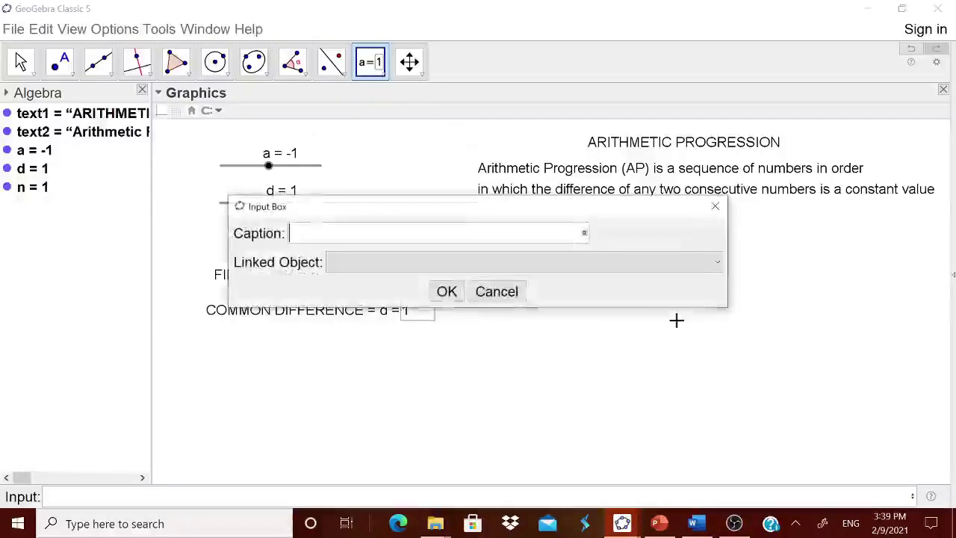
text(NUMBE)
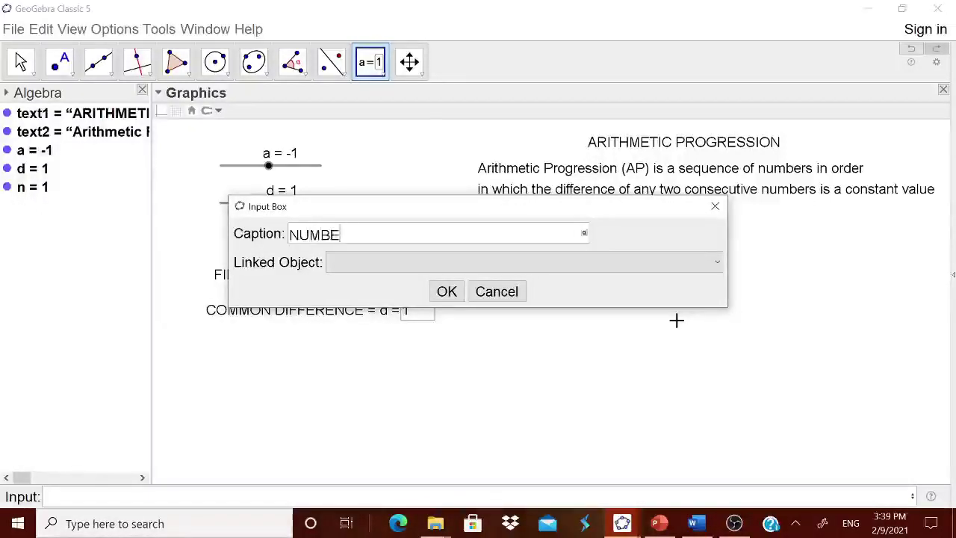
text(R OF TERMS =)
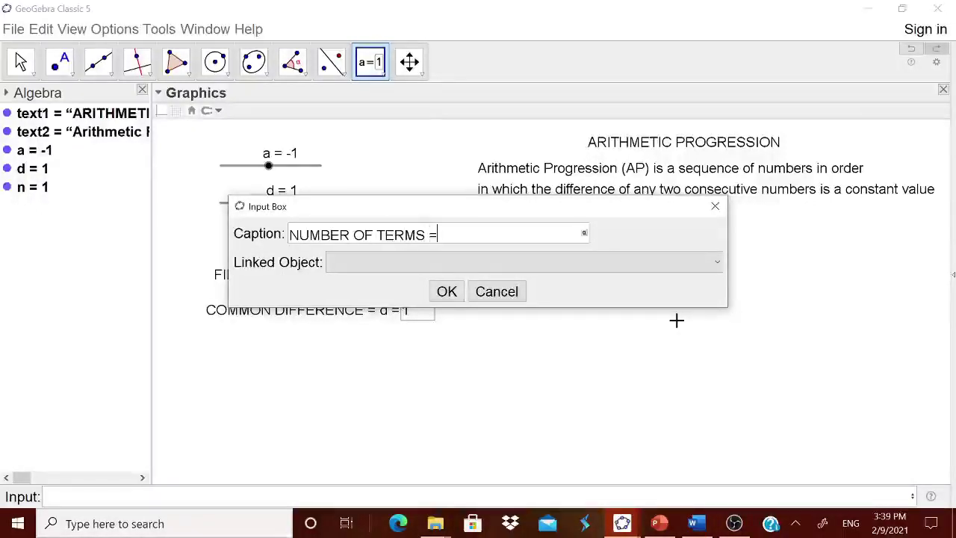
text( n =)
click(717, 262)
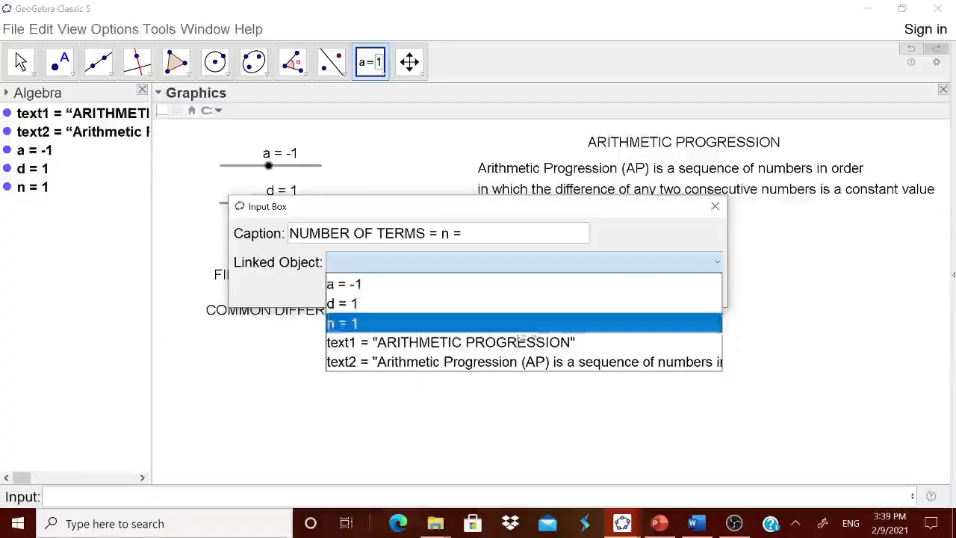
click(417, 323)
click(446, 290)
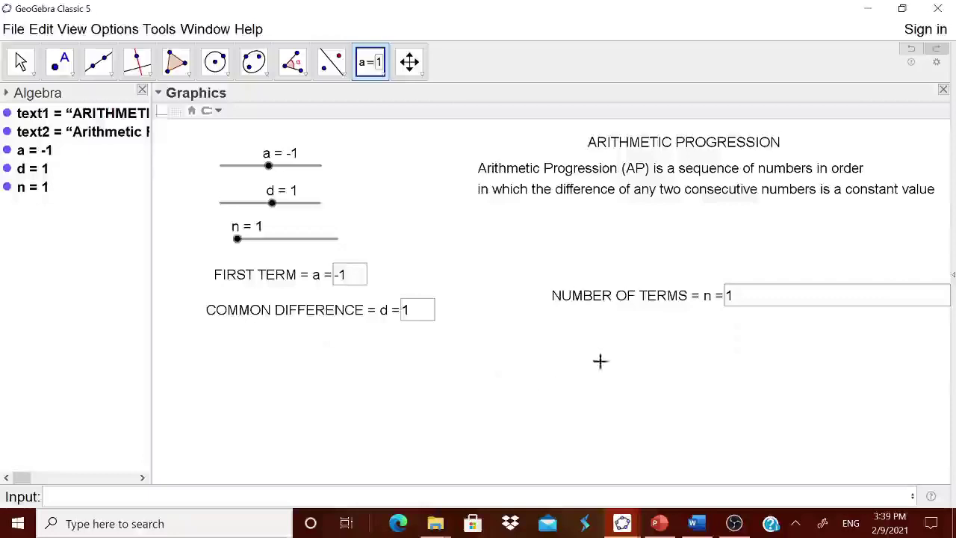
Set the NUMBER OF TERMS input box's length to 3
right_click(598, 310)
click(661, 440)
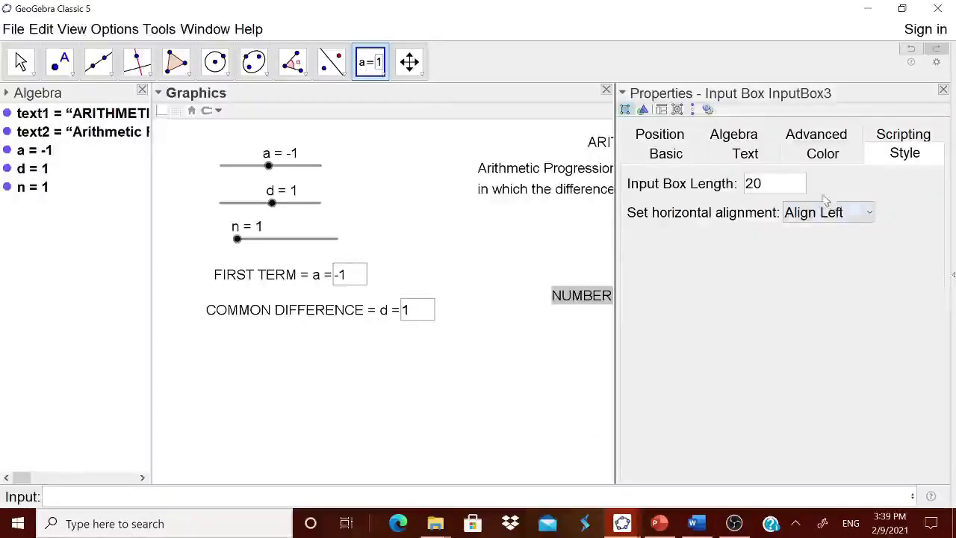
double_click(751, 183)
text(3)
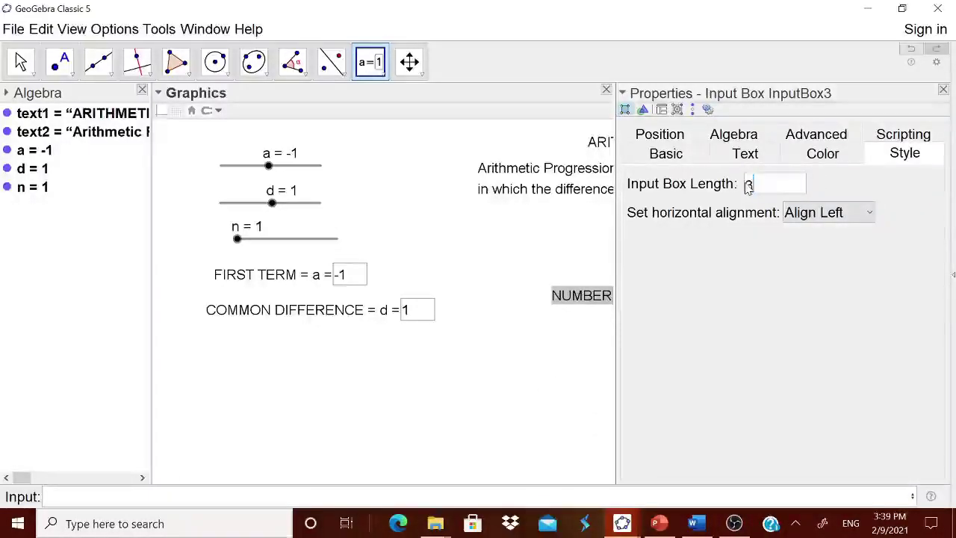
click(942, 89)
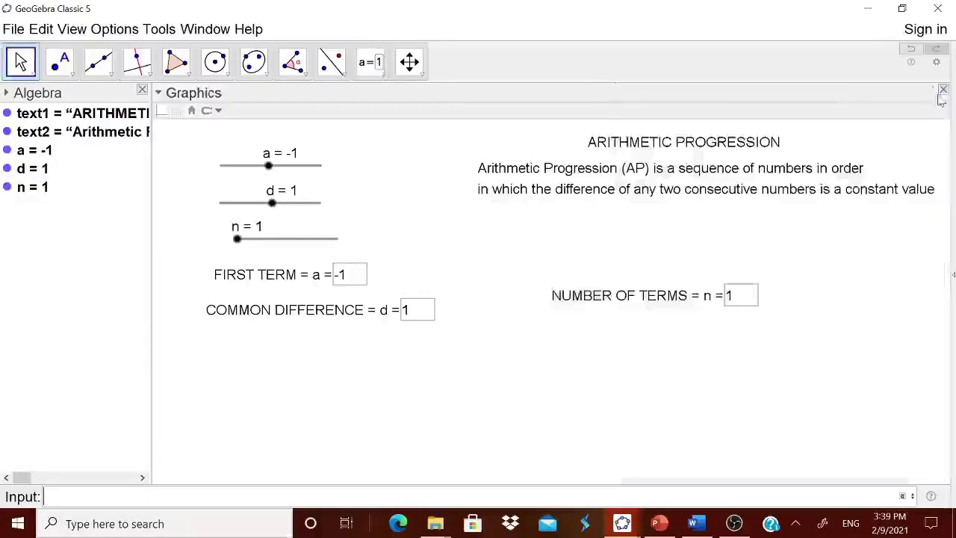
Unlock the NUMBER OF TERMS input box's position and move it below the COMMON DIFFERENCE input box
right_click(603, 289)
click(650, 340)
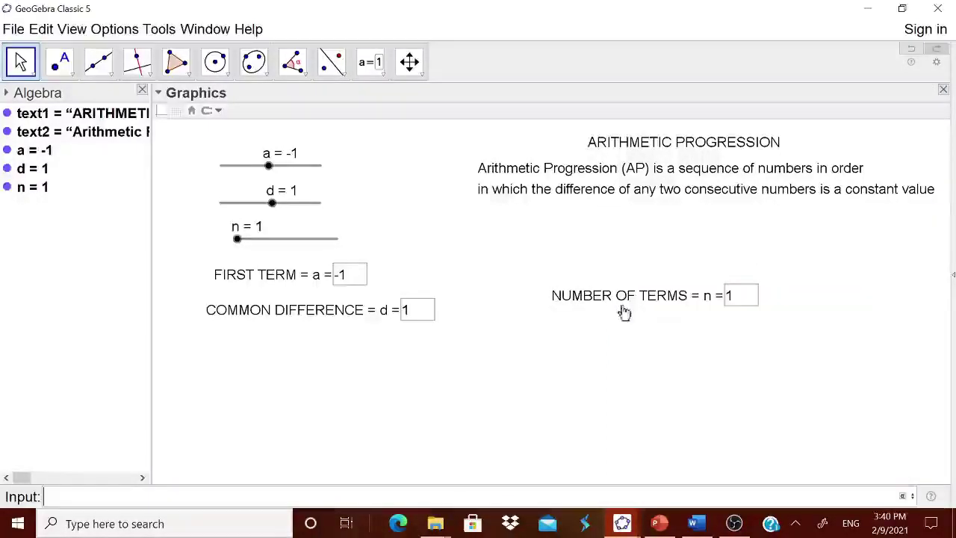
drag(613, 313, 240, 356)
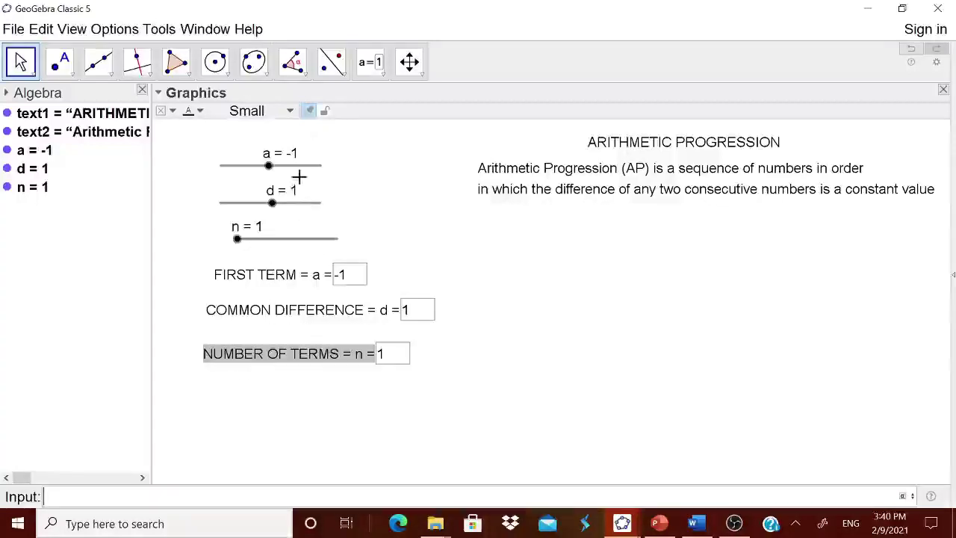
Test the linked input boxes by moving slider a to -3.2, d to -6.7 and n to 7
mouse_move(269, 165)
mouse_down()
mouse_move(284, 165)
mouse_move(264, 165)
mouse_up()
mouse_move(271, 203)
mouse_down()
mouse_move(280, 207)
mouse_move(257, 203)
mouse_up()
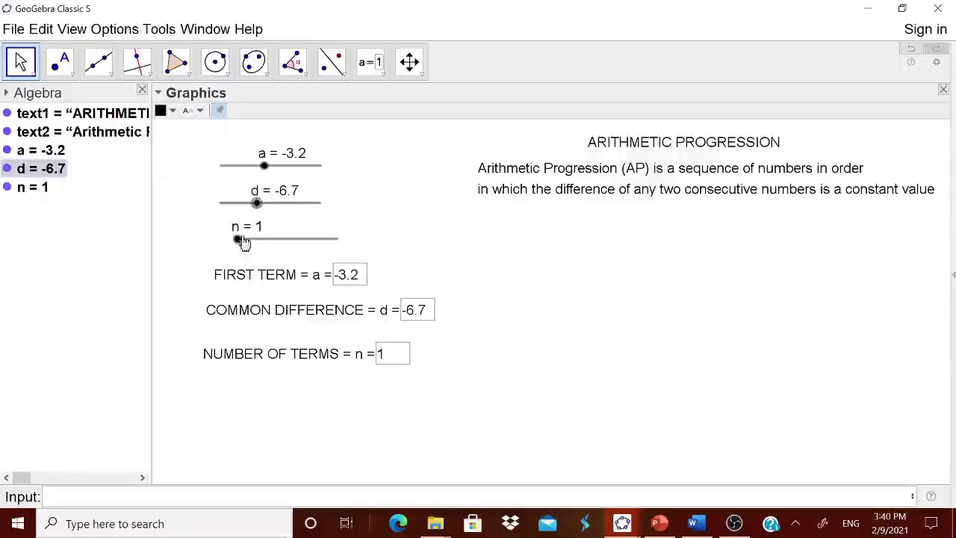
mouse_move(239, 239)
mouse_down()
mouse_move(251, 250)
mouse_move(258, 242)
mouse_up()
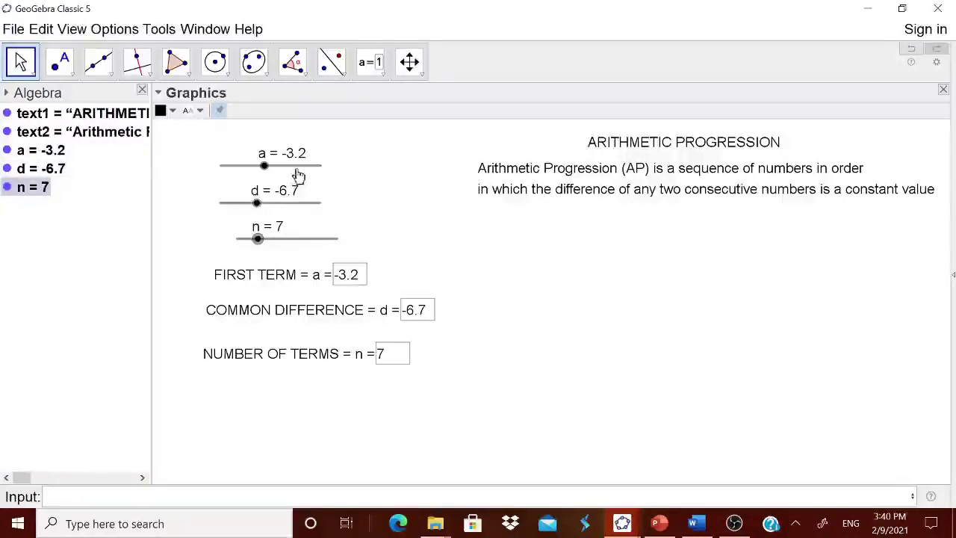
Hide sliders a, d and n from the graphics view
right_click(297, 172)
click(351, 198)
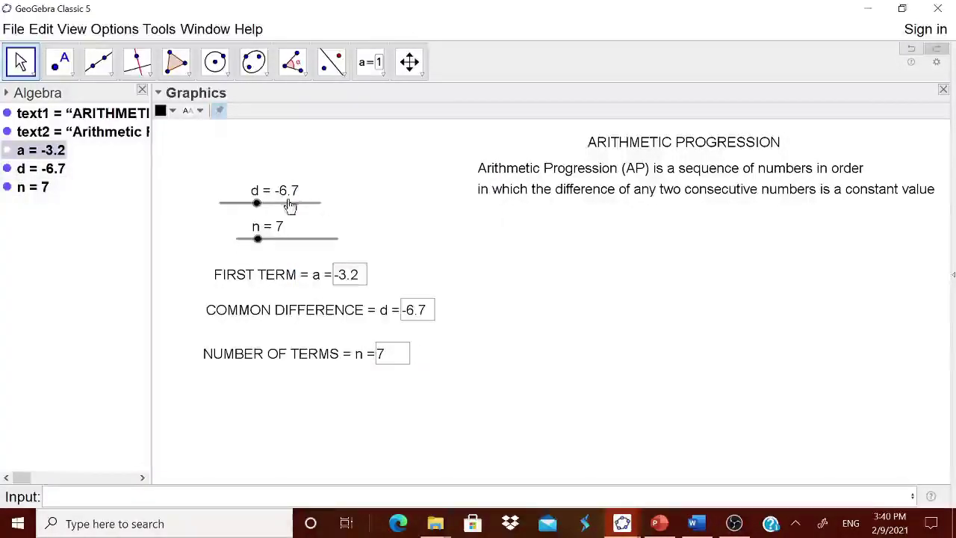
right_click(289, 207)
click(314, 234)
right_click(291, 241)
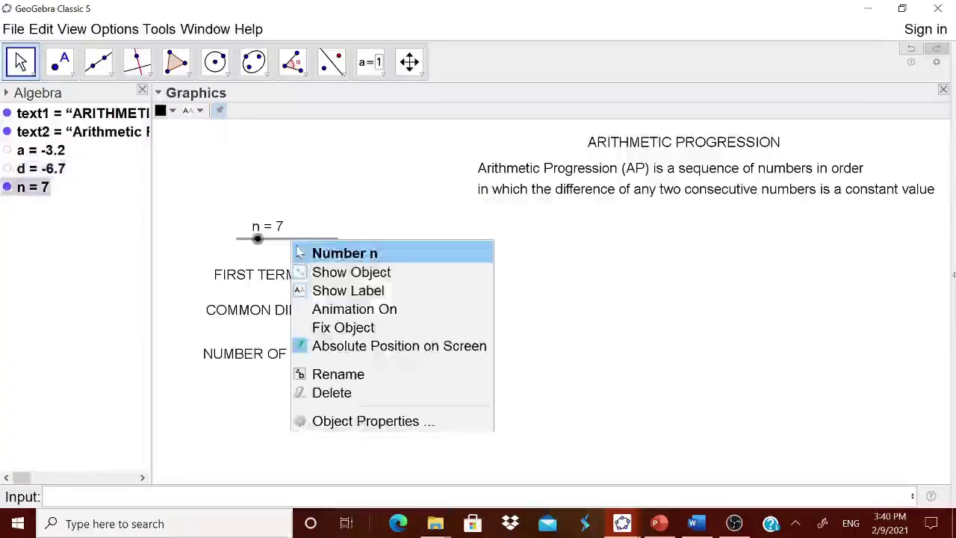
click(320, 274)
Move the FIRST TERM, COMMON DIFFERENCE and NUMBER OF TERMS input boxes up into the space freed by the hidden sliders
drag(284, 278, 265, 158)
drag(282, 314, 253, 201)
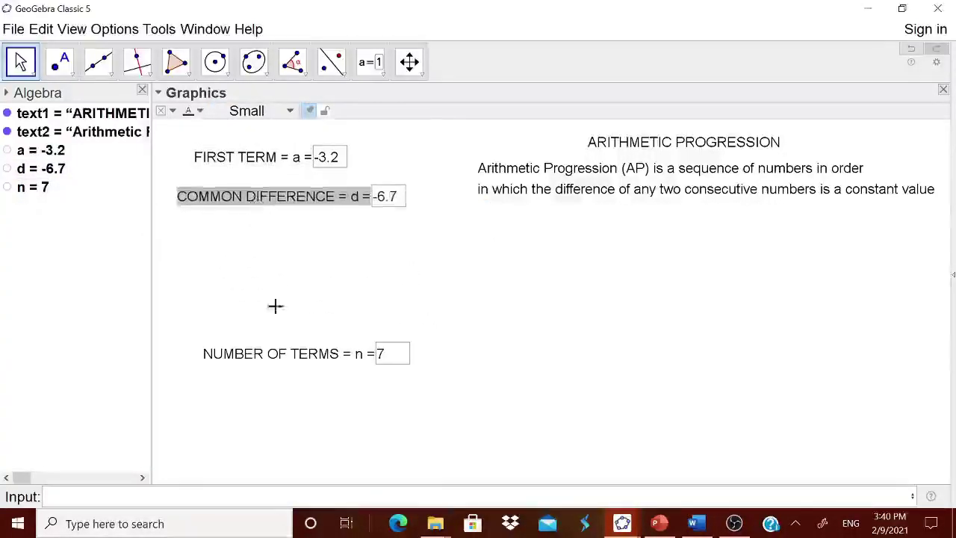
drag(294, 369, 267, 320)
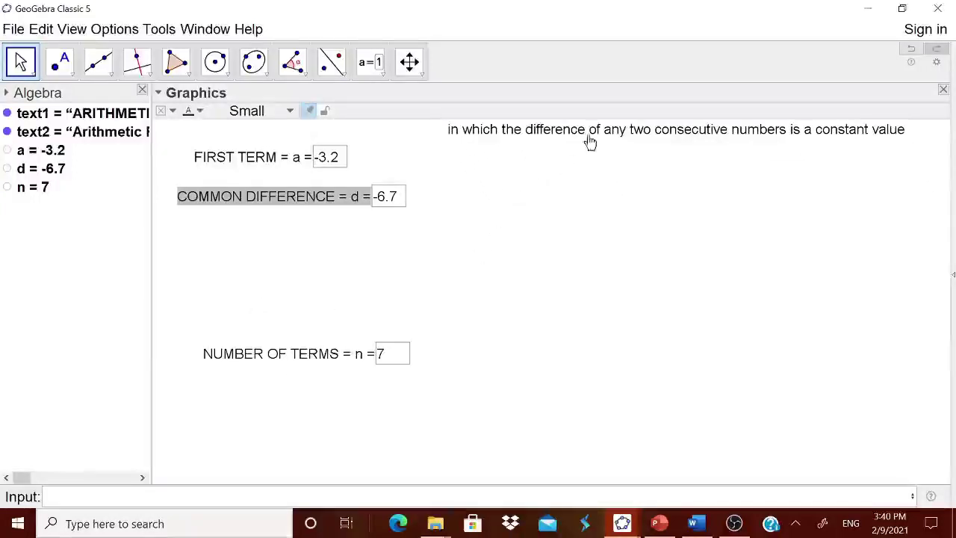
drag(593, 140, 635, 190)
drag(284, 359, 259, 249)
Enter 10 as the first term, 5 as the common difference and 15 as the number of terms in the input boxes
drag(337, 156, 311, 171)
text(10)
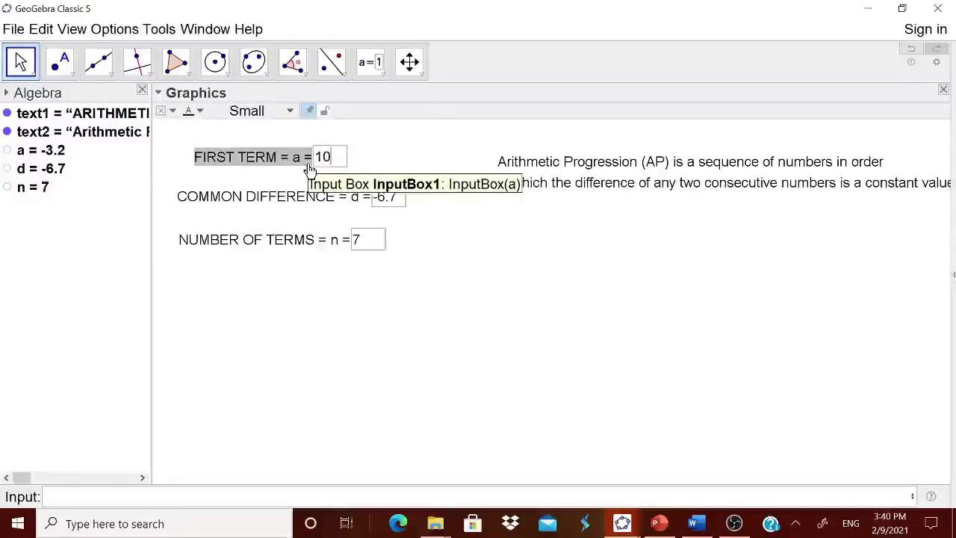
click(390, 206)
drag(399, 195, 366, 202)
text(5)
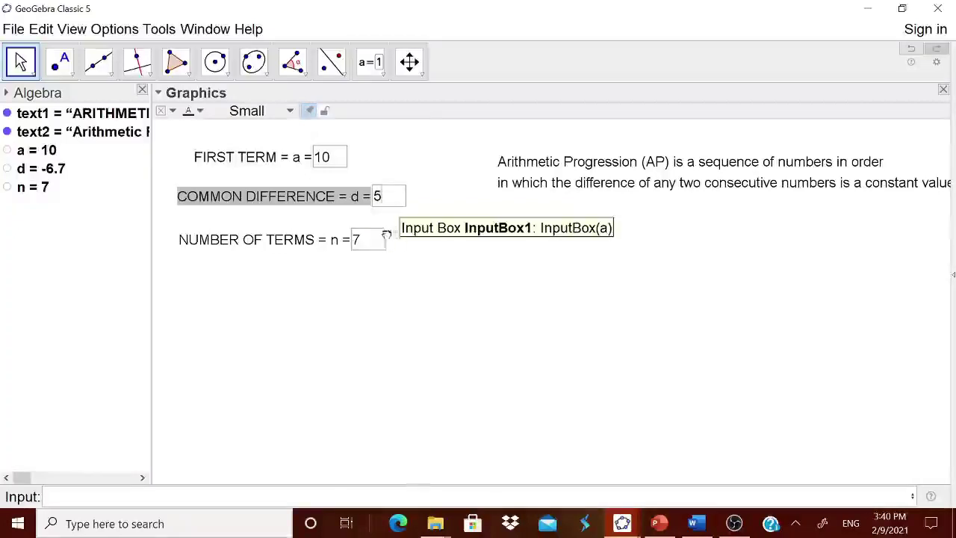
click(361, 243)
double_click(359, 242)
text(15)
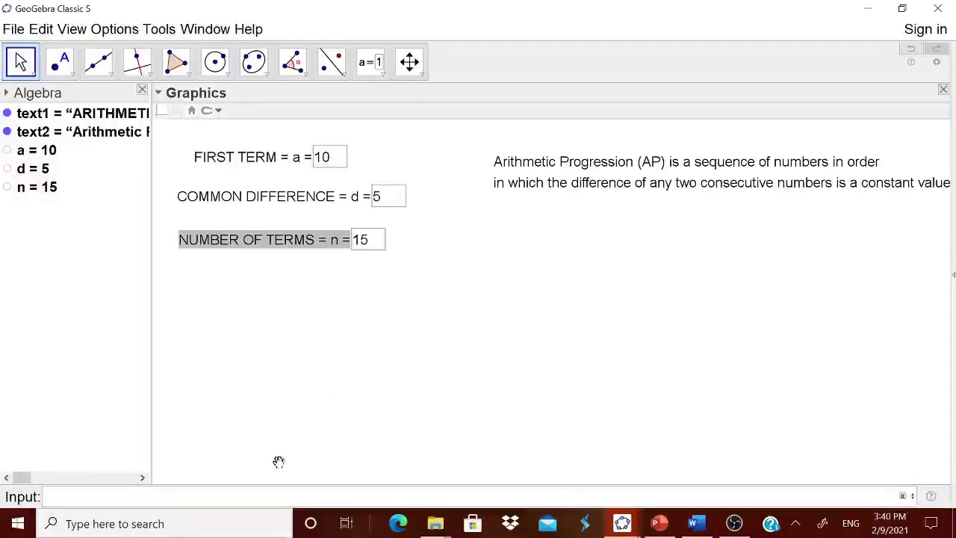
Define the nth term as tn=a+(n-1)d
text(tn)
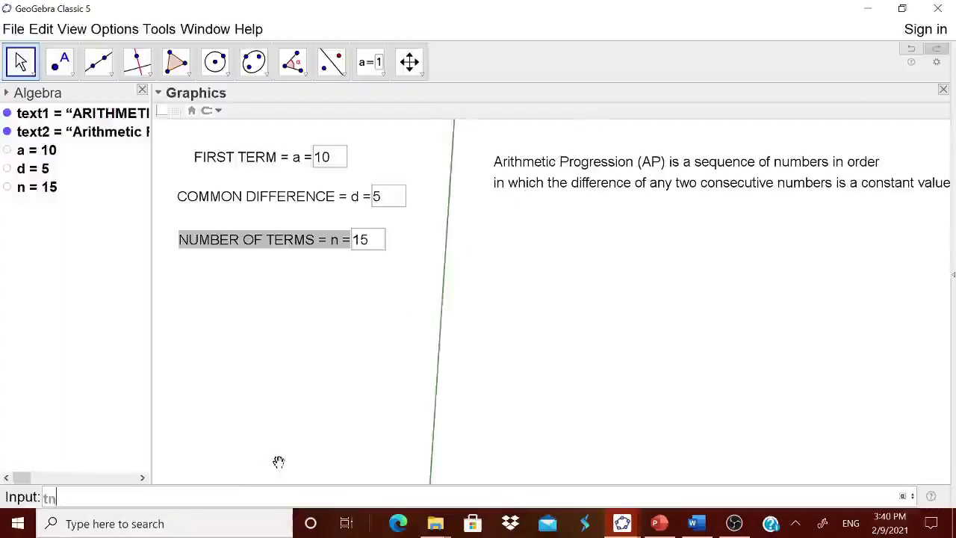
text(=)
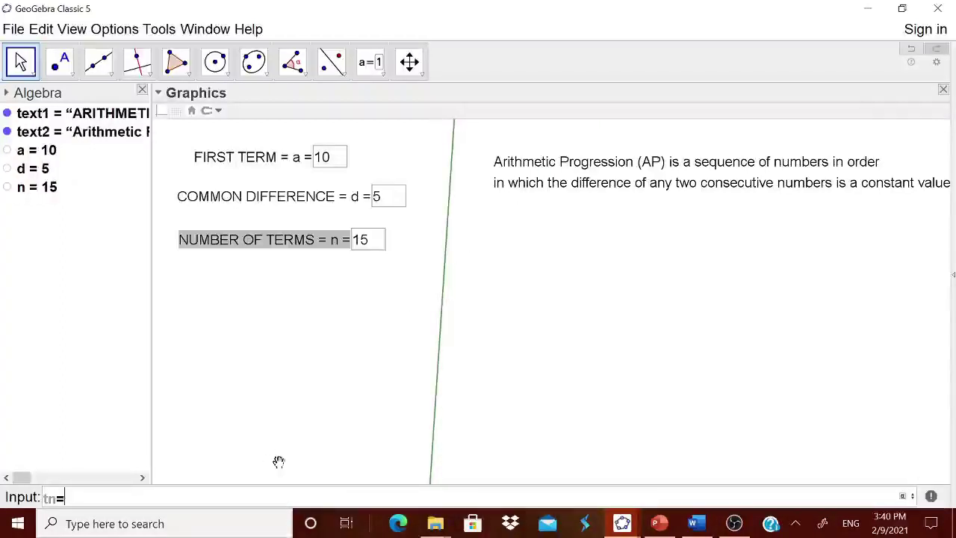
text(a+)
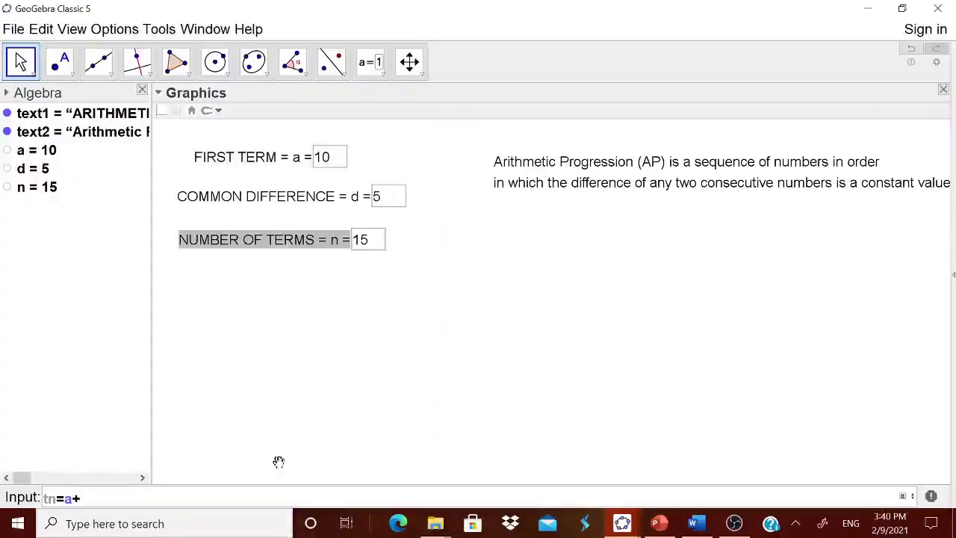
text(n-1))
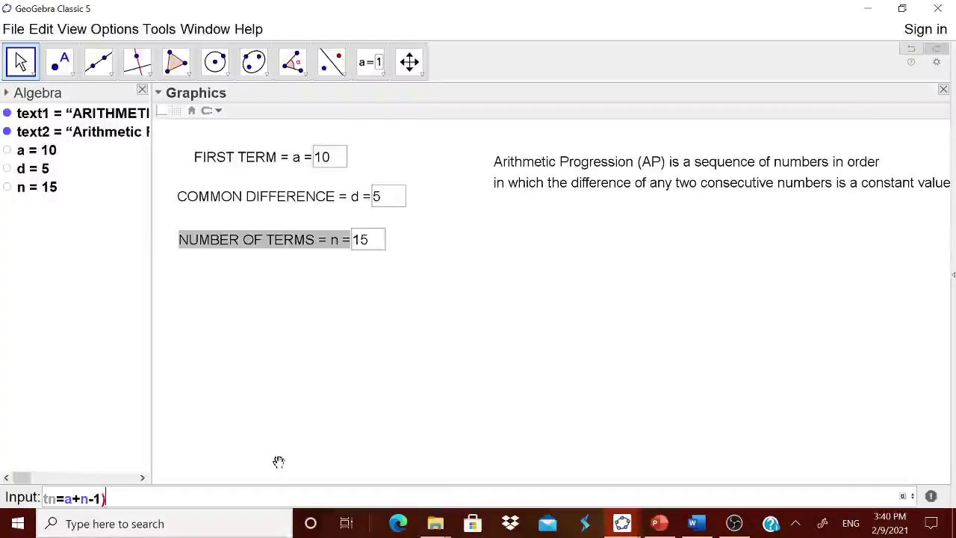
text(d)
key(BackSpace)
key(BackSpace)
key(BackSpace)
key(BackSpace)
key(BackSpace)
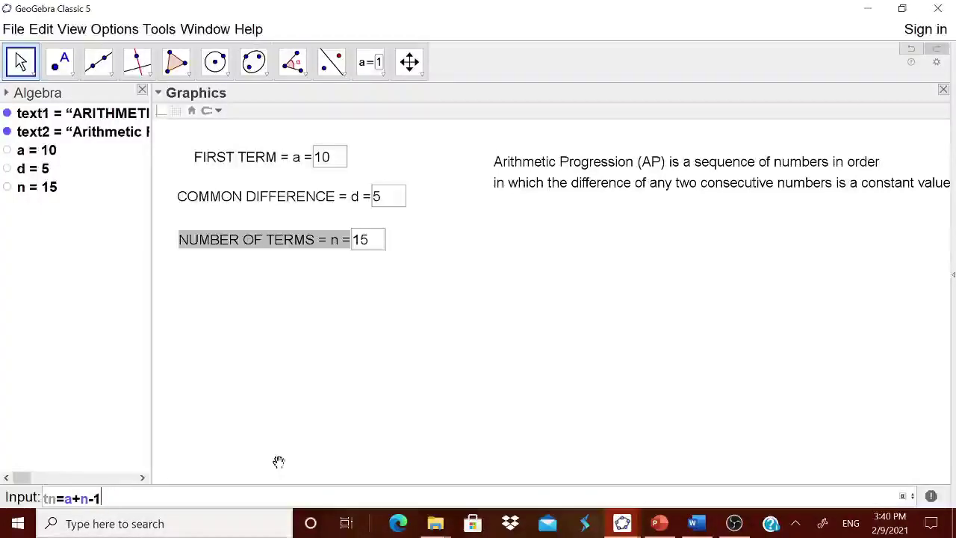
text((n-1)d)
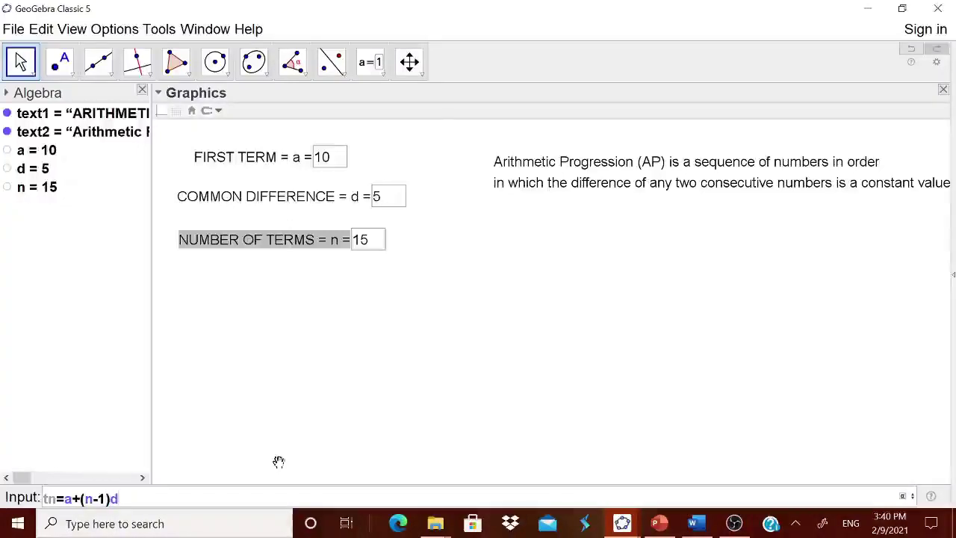
key(Return)
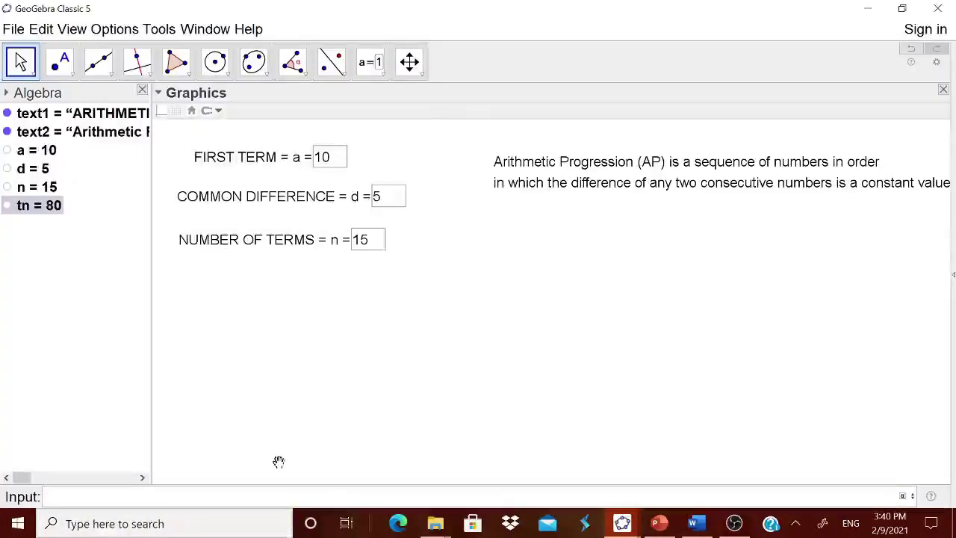
Test the nth term by setting the number of terms to 2, 3 and finally 10 in its input box
click(374, 248)
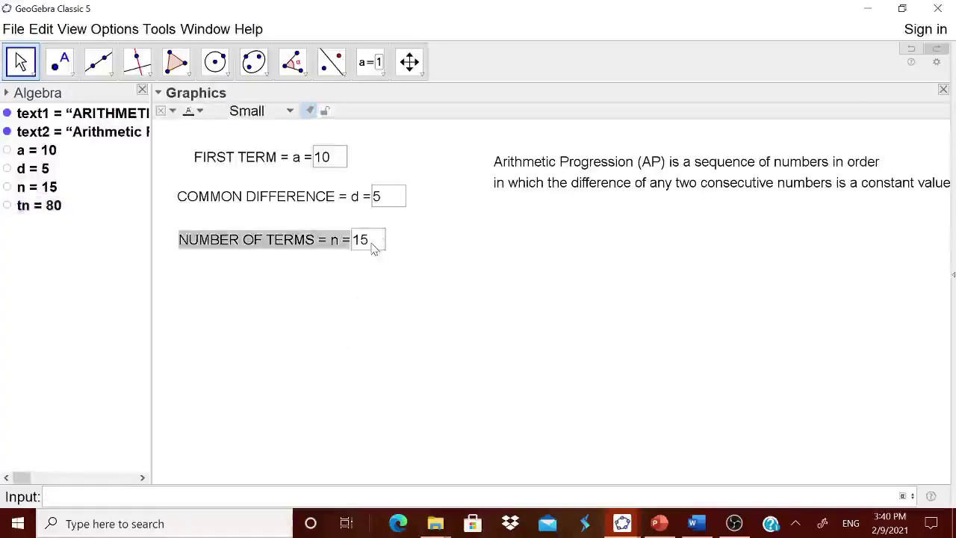
click(371, 240)
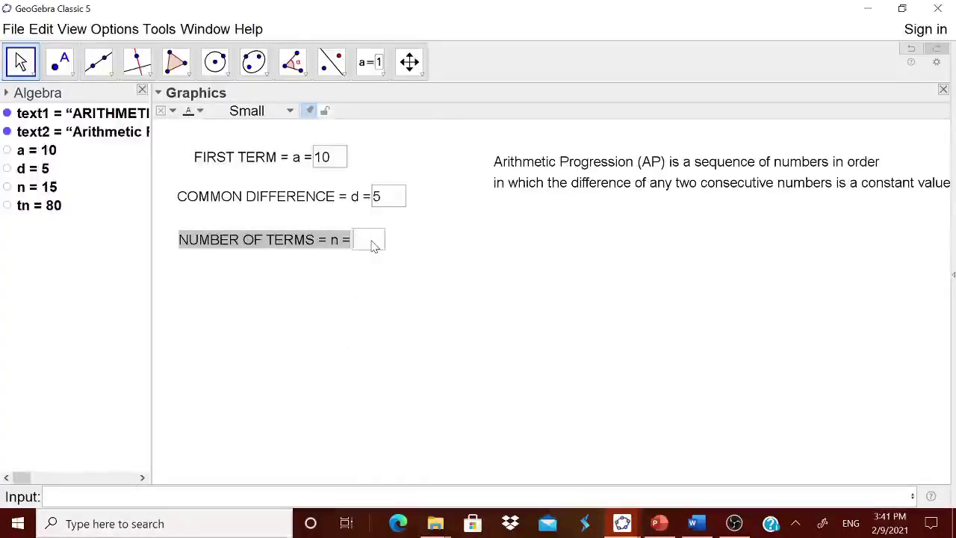
text(2)
key(Return)
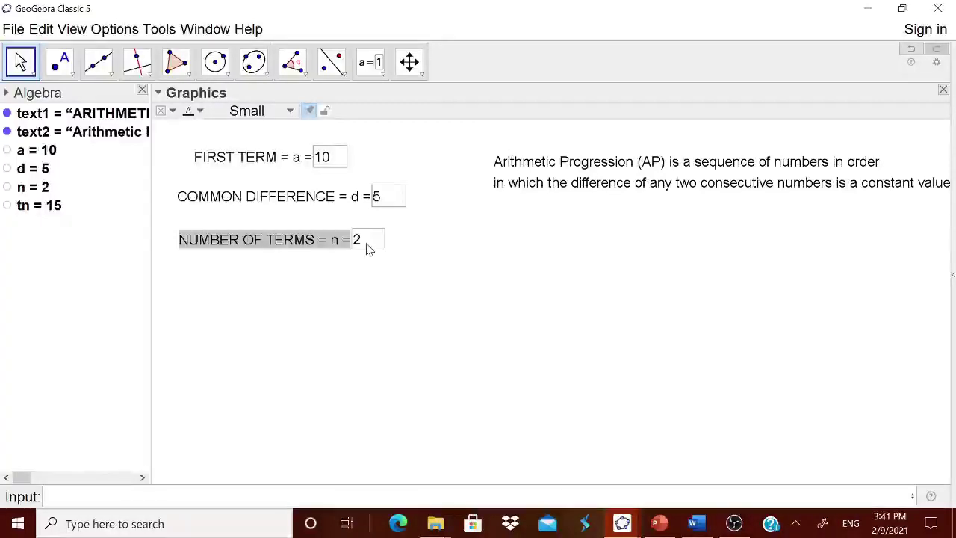
text(3)
key(Return)
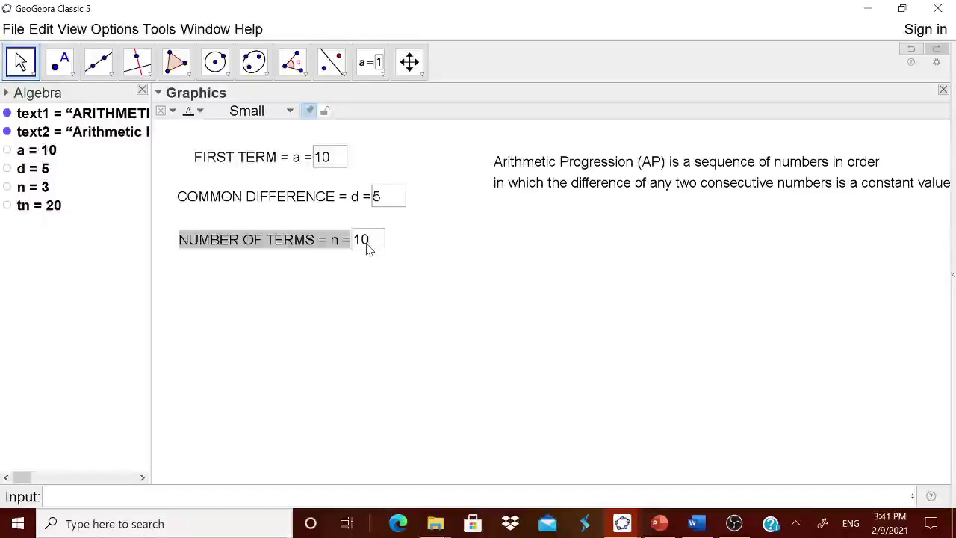
key(Return)
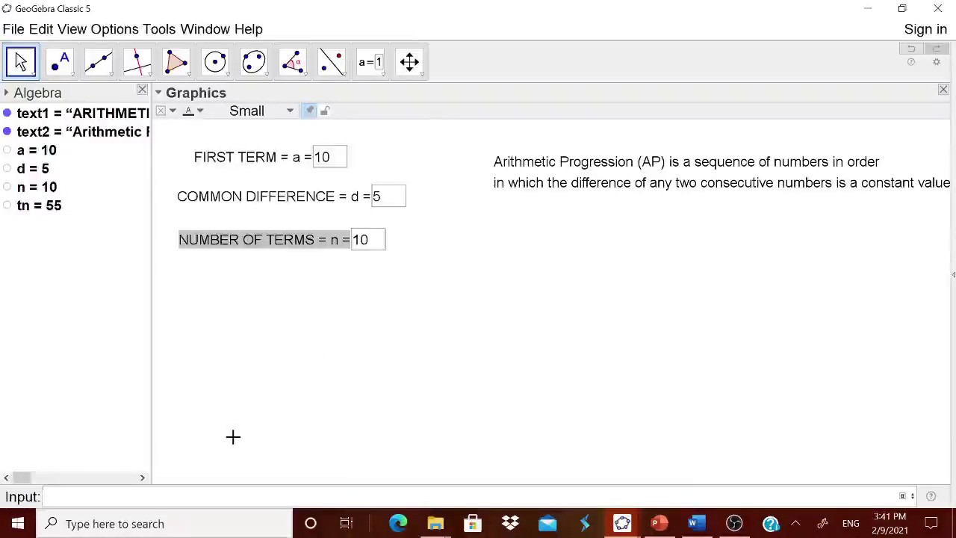
Define the sum of the progression as S=(n/2)(2a+(n-1)d)
text(s)
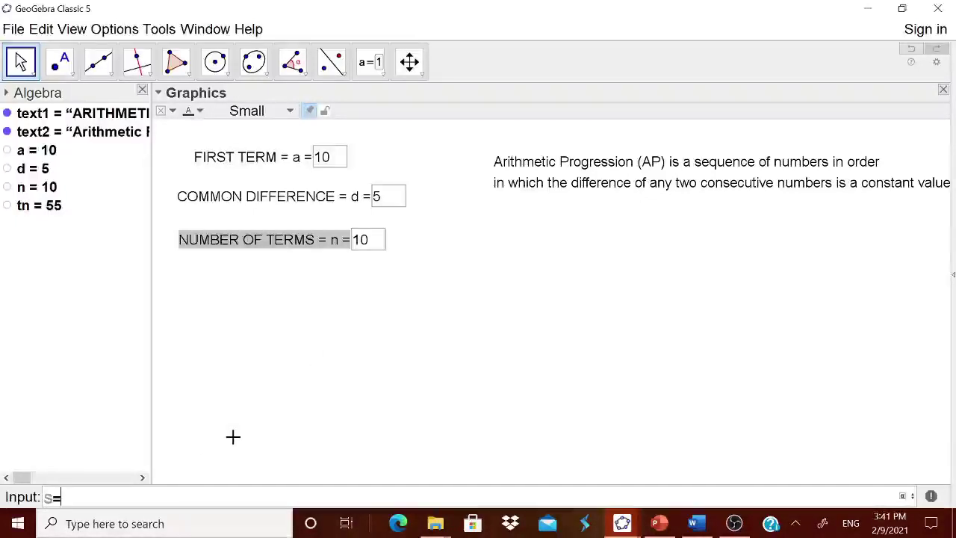
text(=(n)
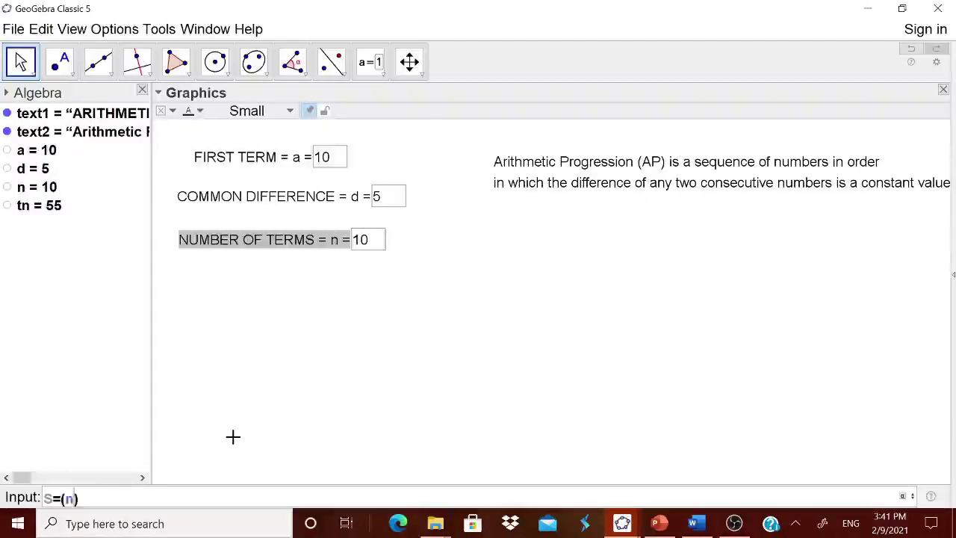
text(/2))
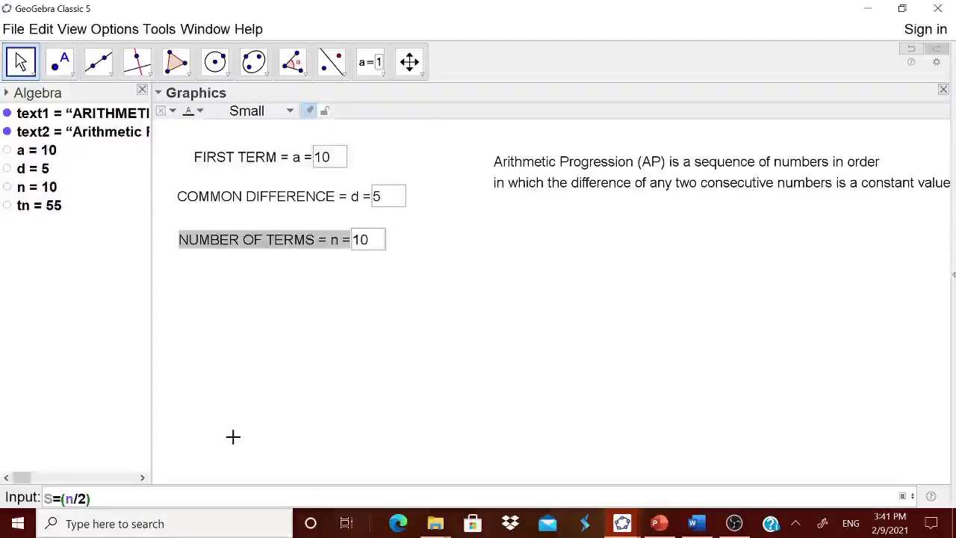
text((2a)
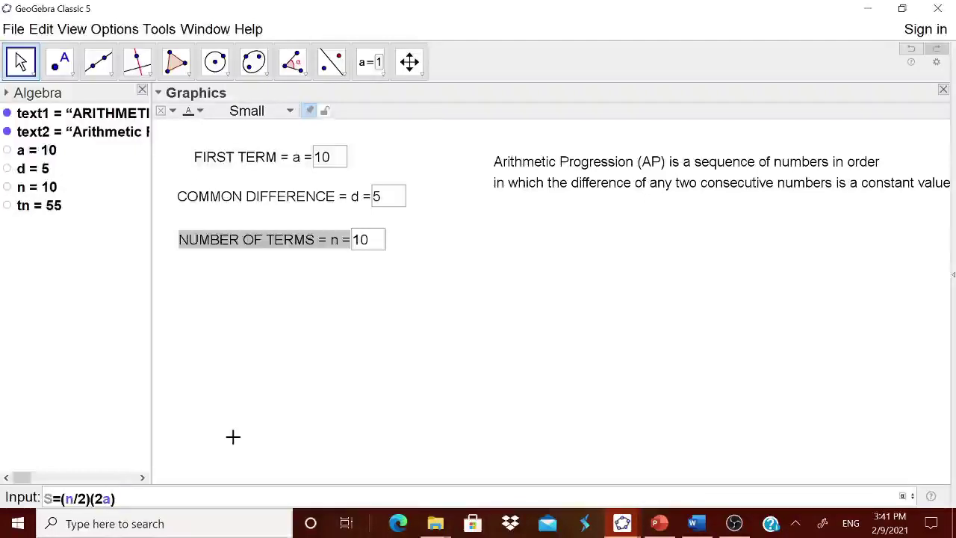
text(+(n-1)
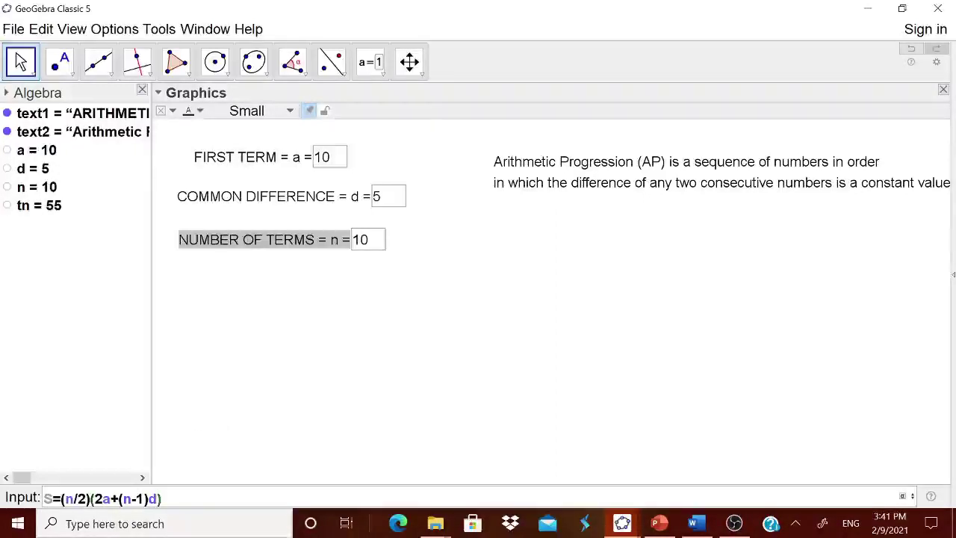
key(Return)
Test the sum by setting the number of terms to 2, 3 and finally 5 in its input box
click(377, 249)
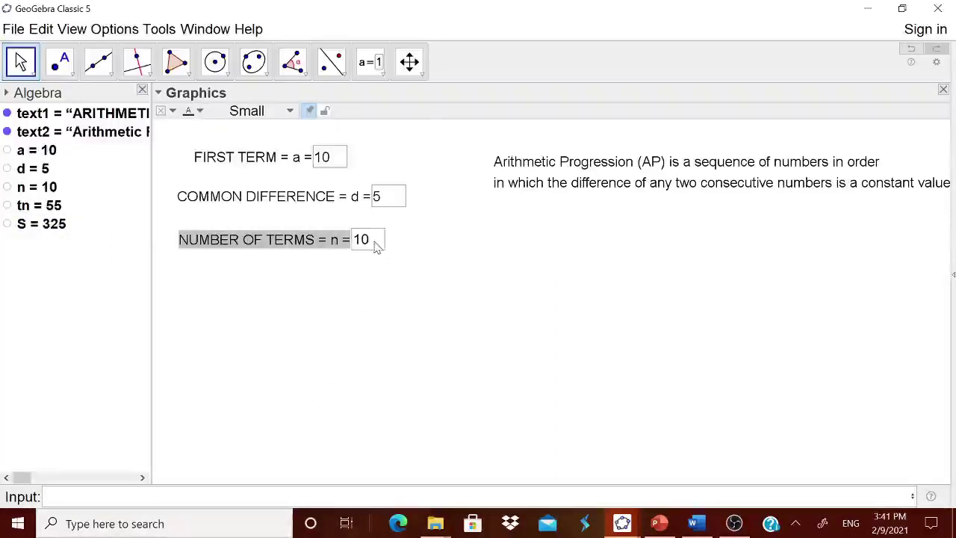
key(BackSpace)
key(BackSpace)
text(2)
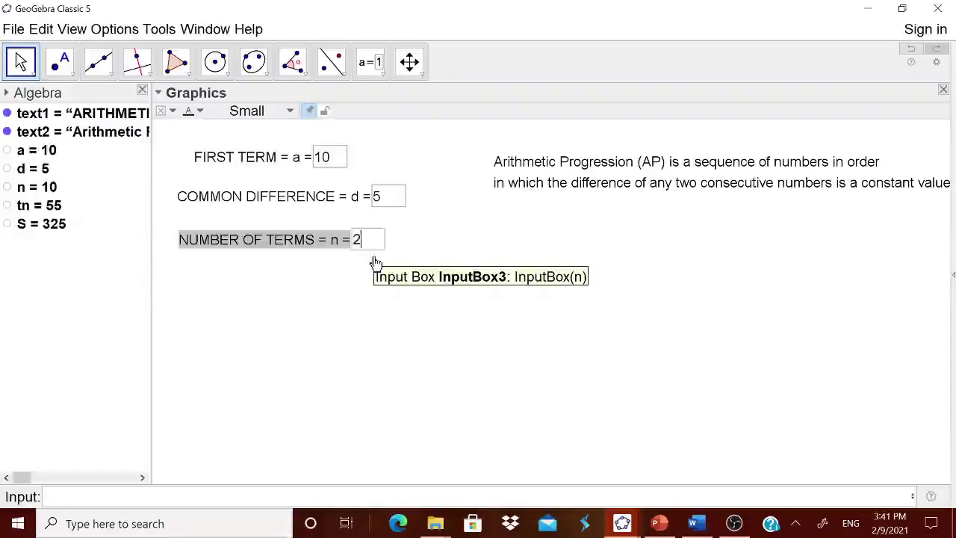
key(Return)
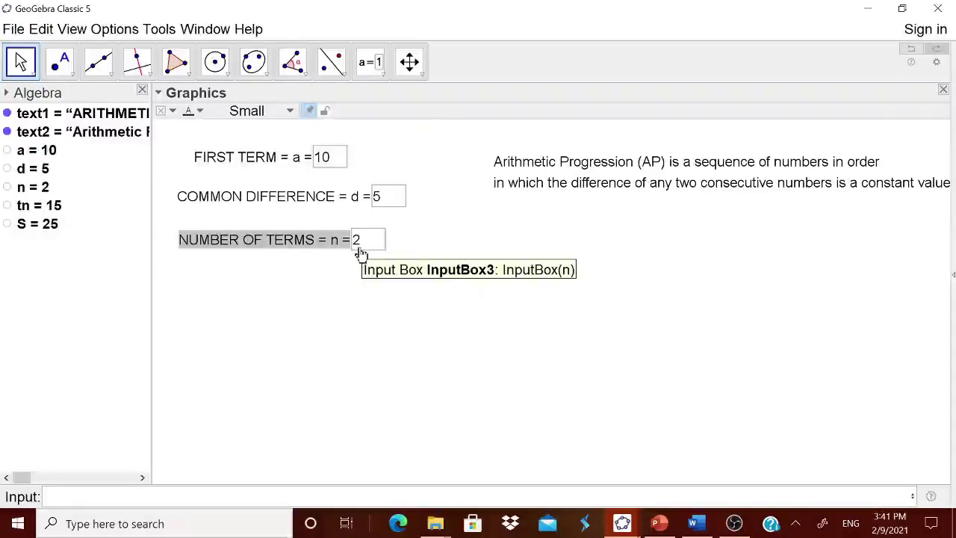
click(366, 246)
key(BackSpace)
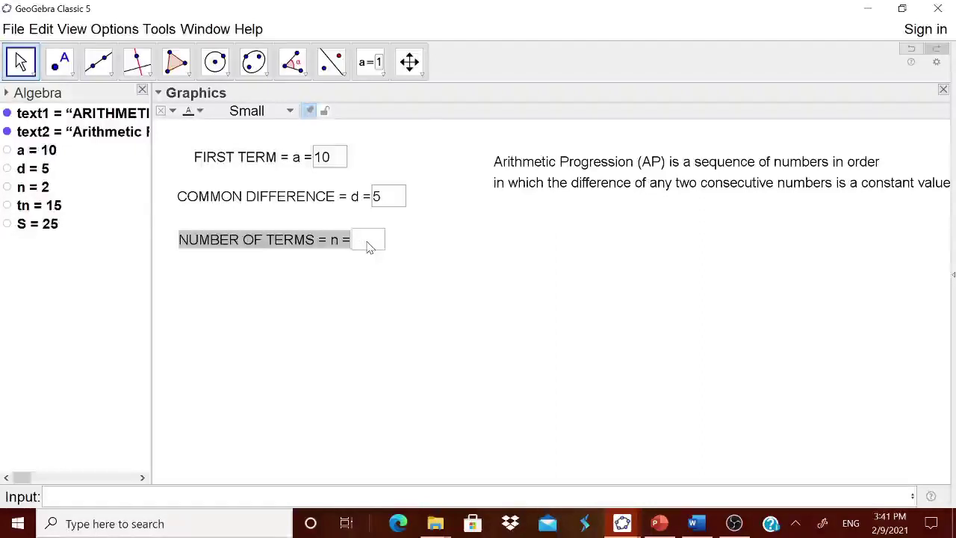
text(3)
key(Return)
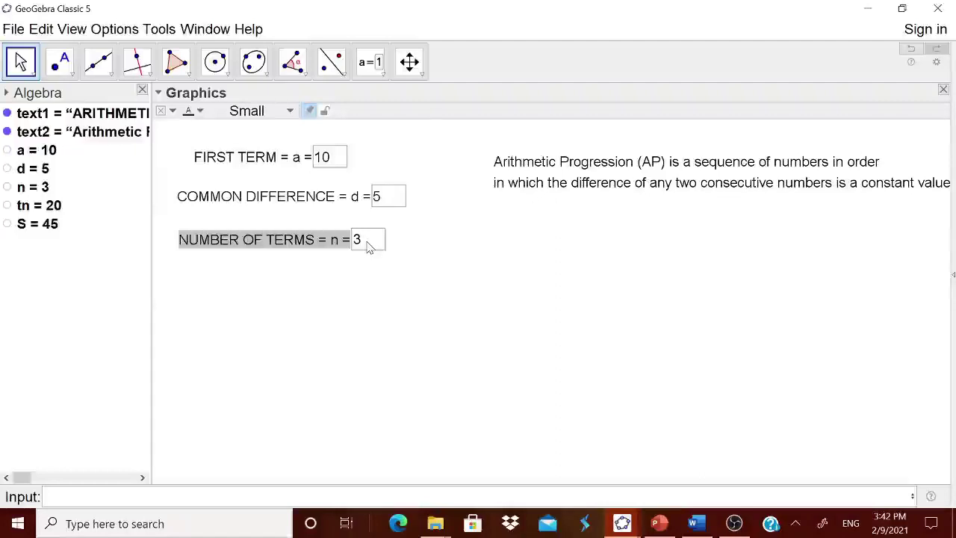
key(BackSpace)
text(5)
key(Return)
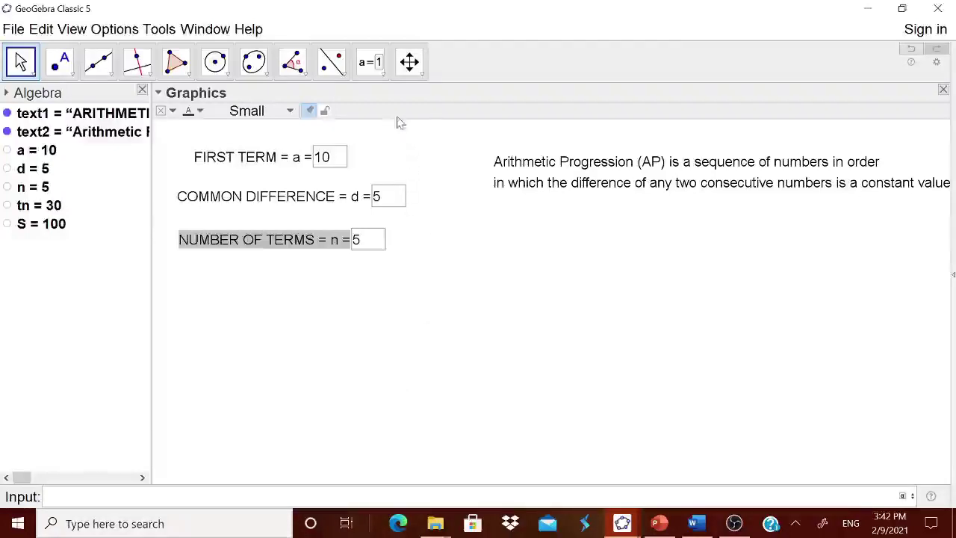
Add the text "The Arithmetic Progression is:" below the arithmetic progression definition
click(370, 62)
click(399, 128)
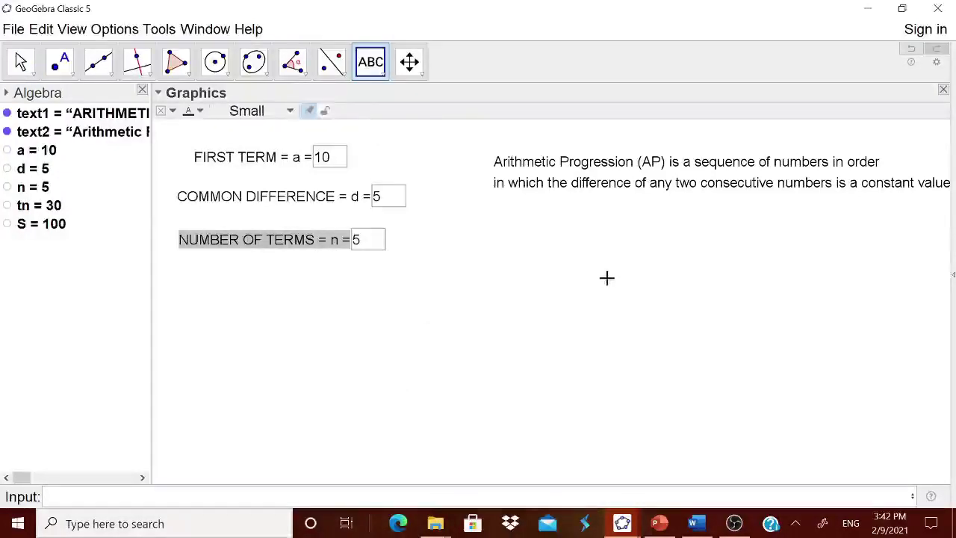
click(381, 71)
click(406, 189)
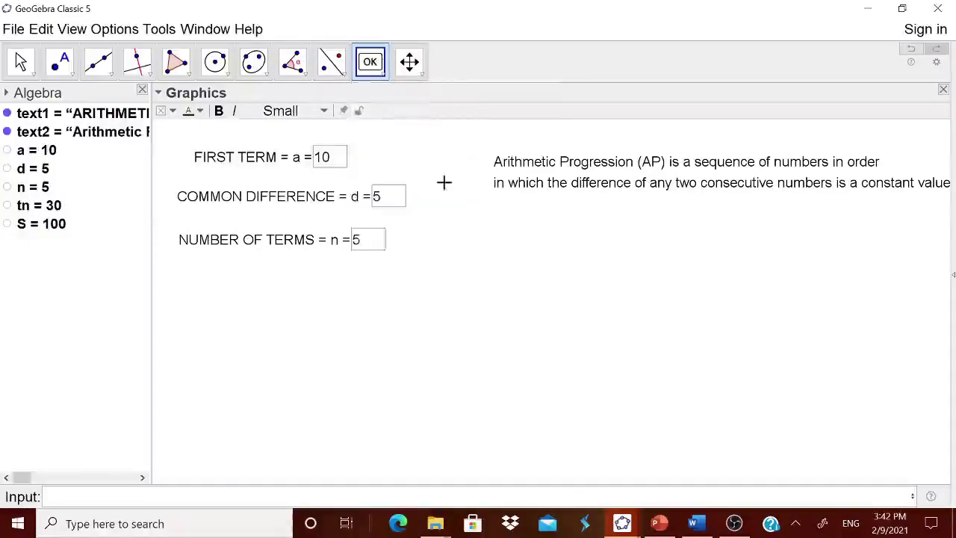
click(381, 71)
click(398, 128)
click(536, 252)
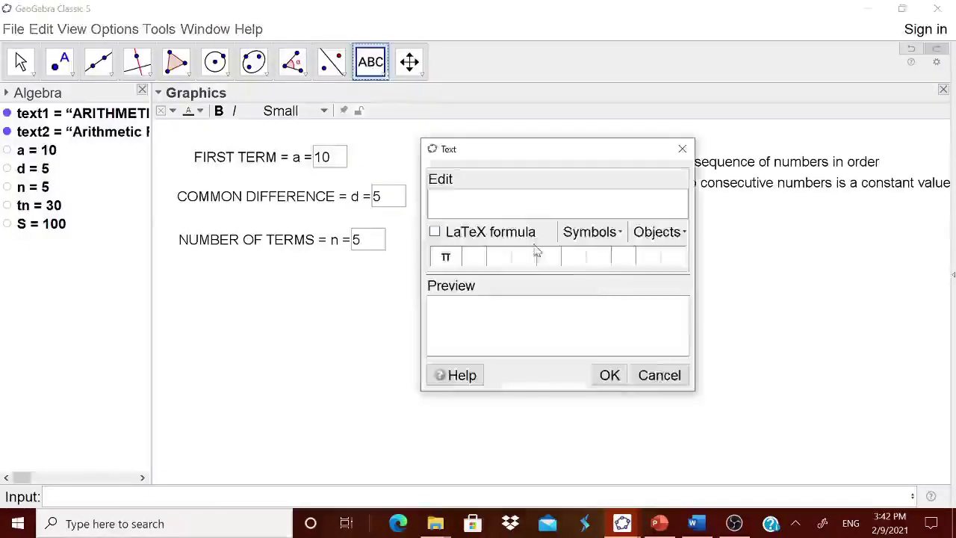
text(The A)
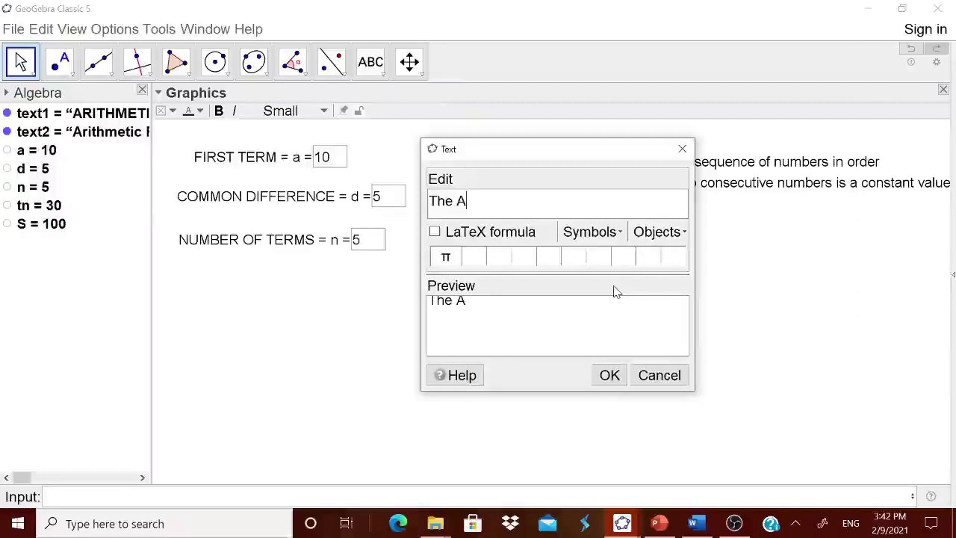
text(i)
text(r)
key(BackSpace)
key(BackSpace)
text(r)
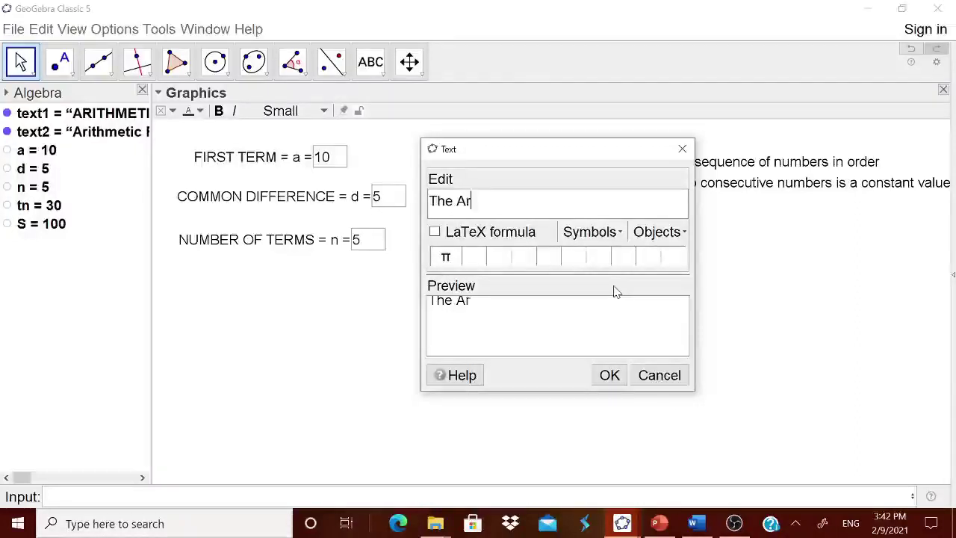
text(ithmetic Pro)
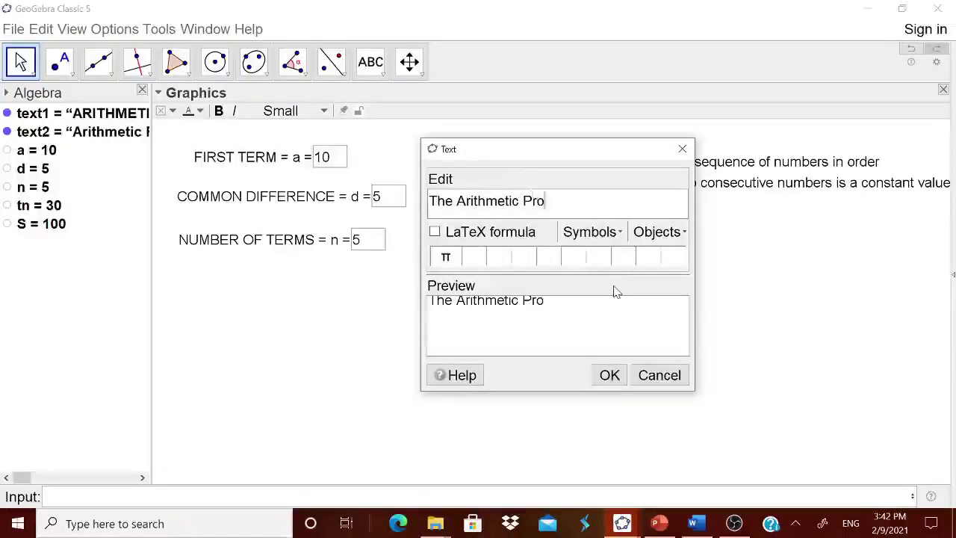
text(grtessino i)
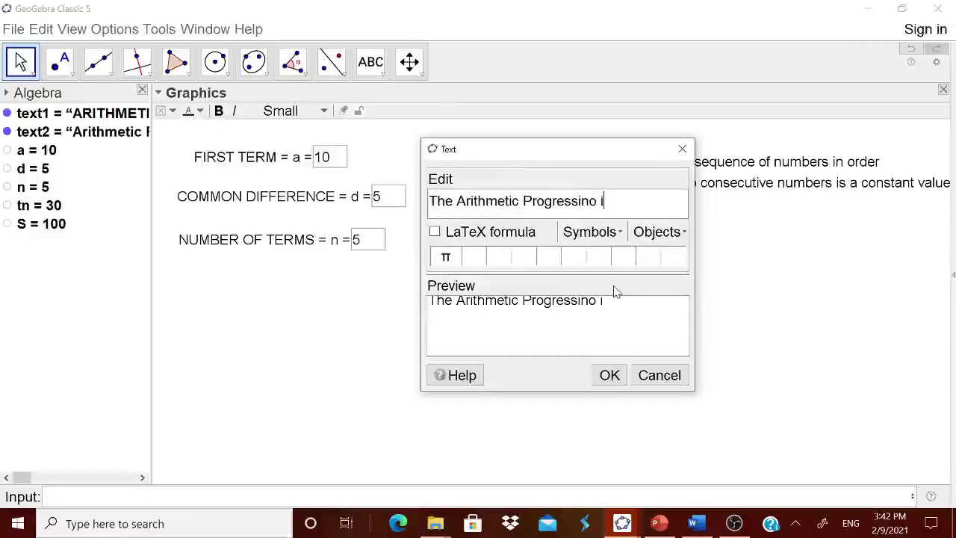
key(BackSpace)
key(BackSpace)
key(BackSpace)
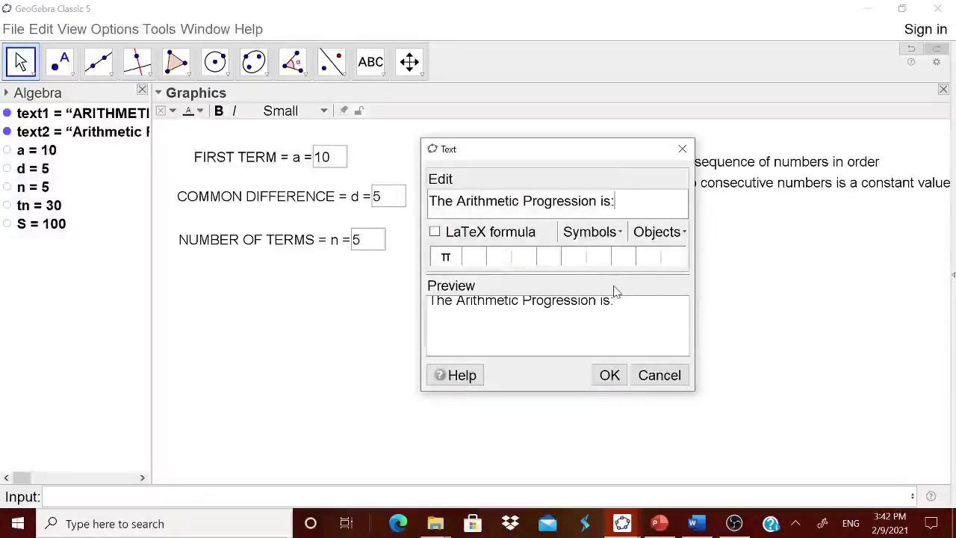
click(612, 376)
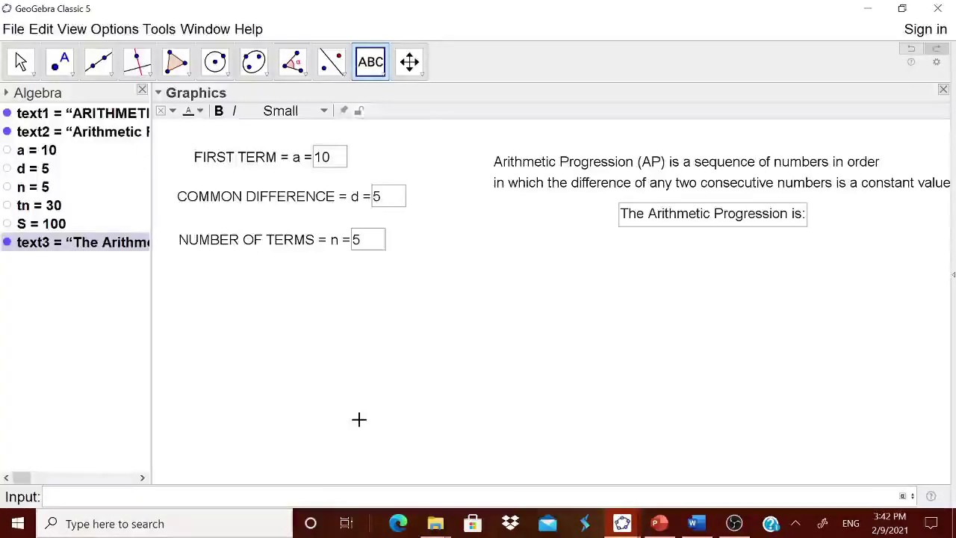
Create the list of terms with Sequence(a, tn, d), using start value, end value and increment
text(sequence)
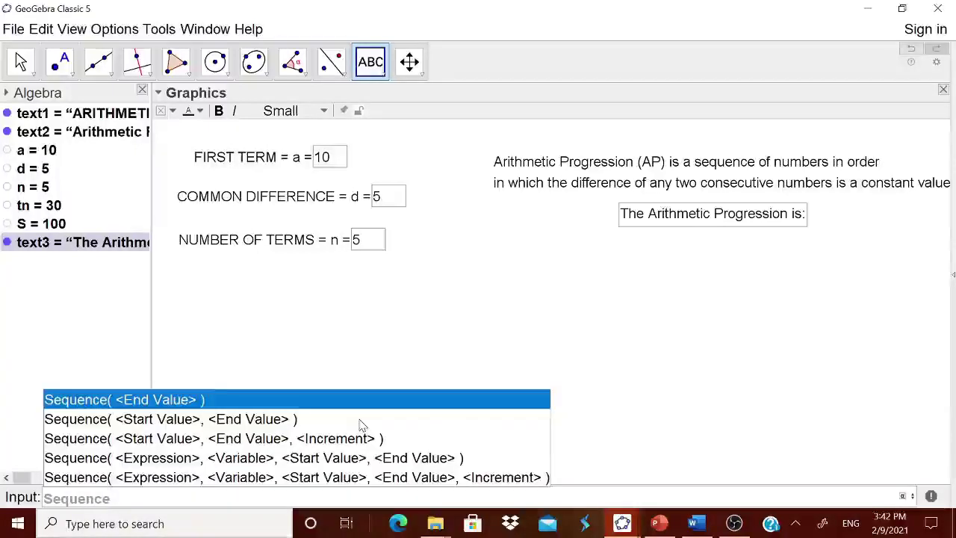
click(347, 438)
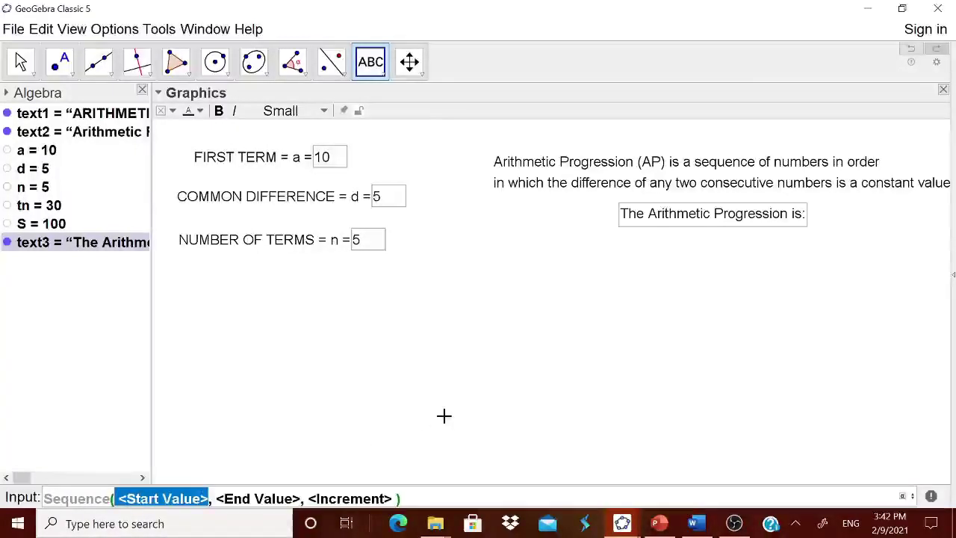
text(a)
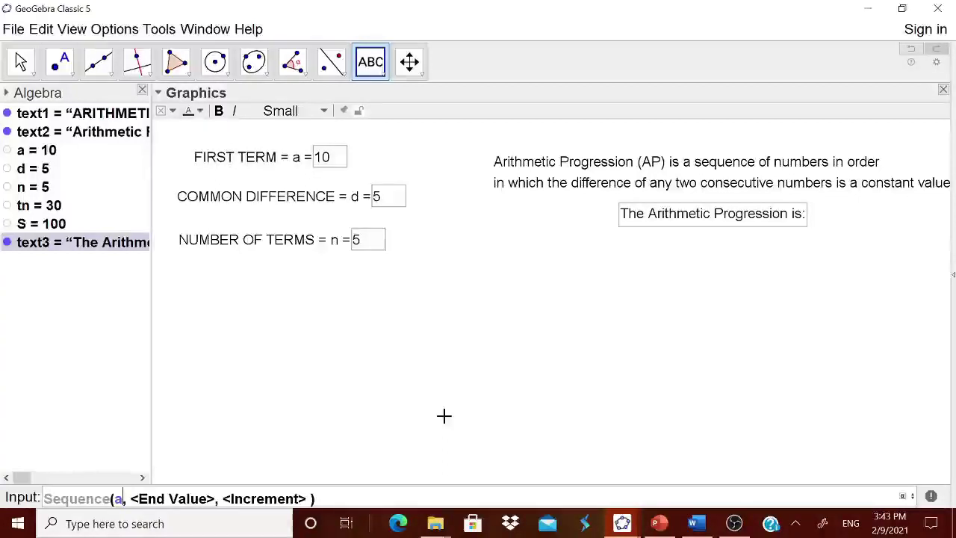
key(Tab)
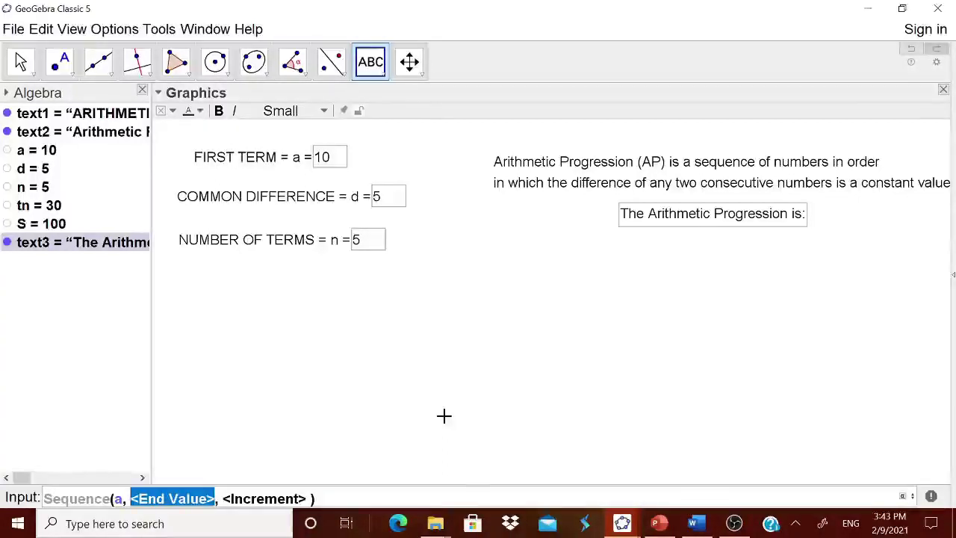
text(TN)
key(BackSpace)
key(BackSpace)
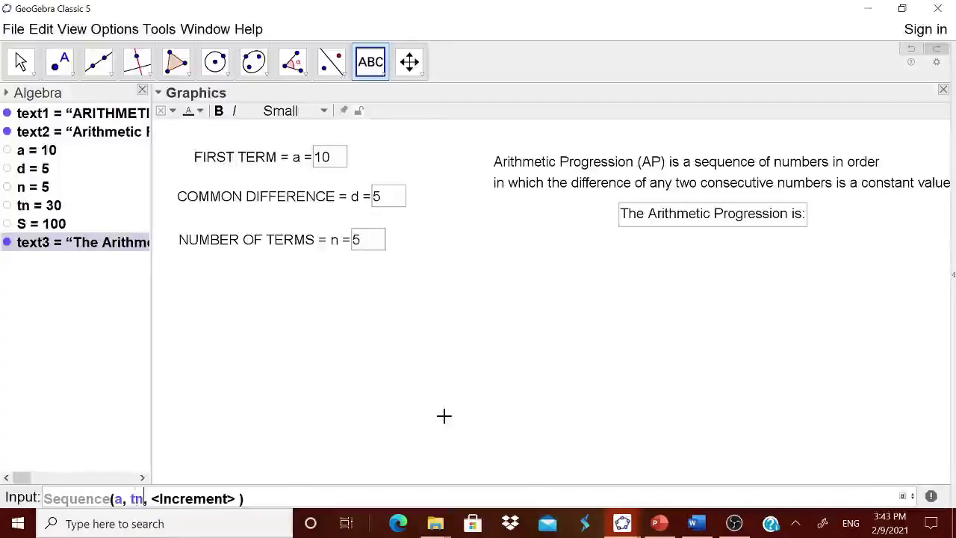
key(Tab)
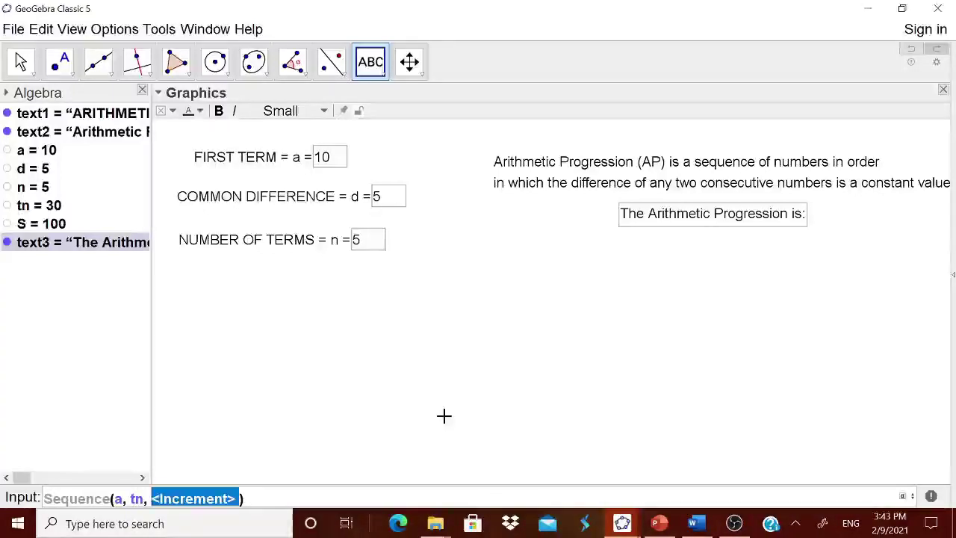
text(d)
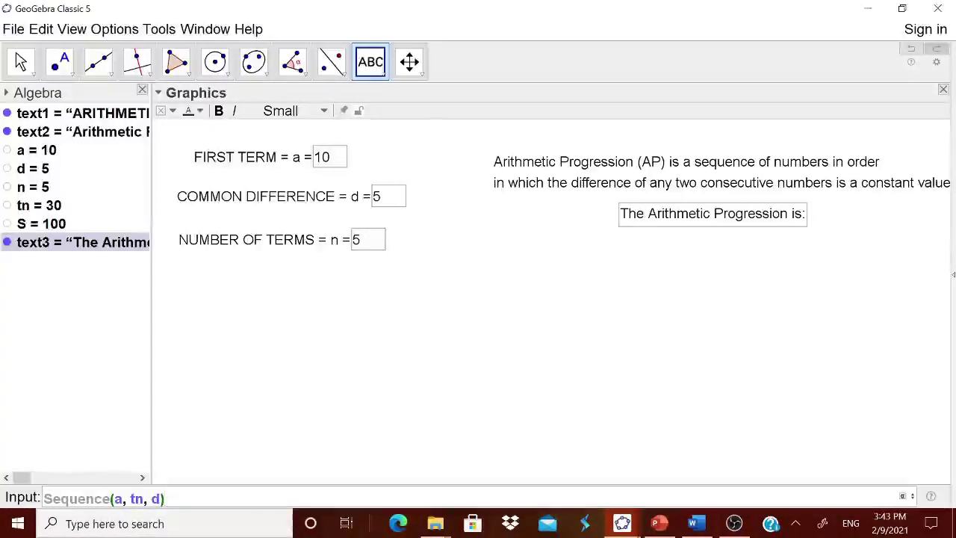
key(Return)
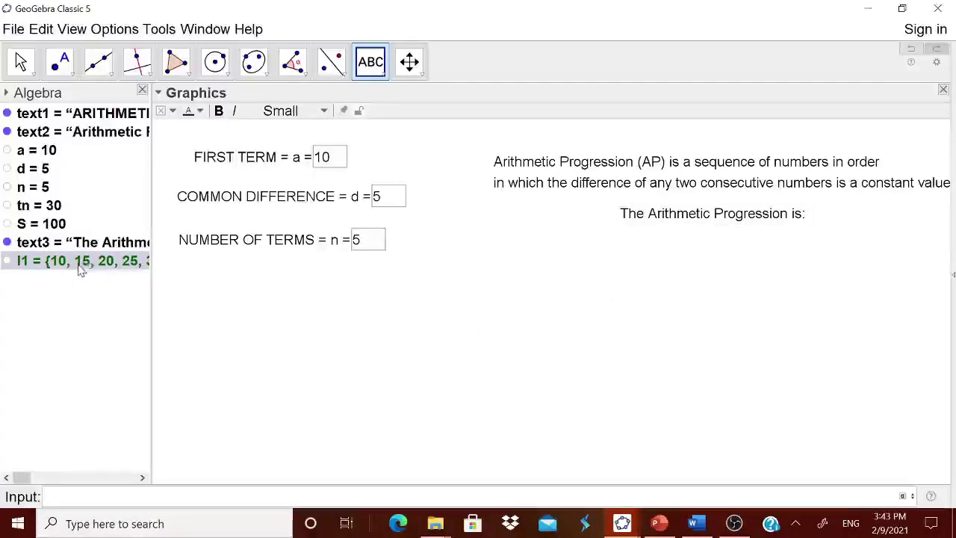
Add a dynamic text showing the sequence list and align it under the "The Arithmetic Progression is:" caption
mouse_move(150, 208)
mouse_down()
mouse_move(177, 222)
mouse_move(160, 222)
mouse_up()
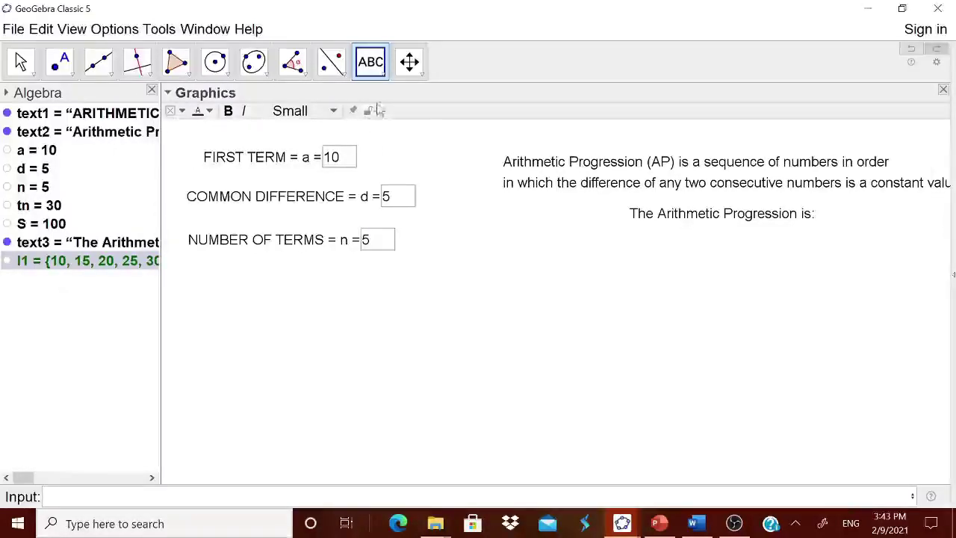
click(371, 62)
click(396, 128)
click(606, 282)
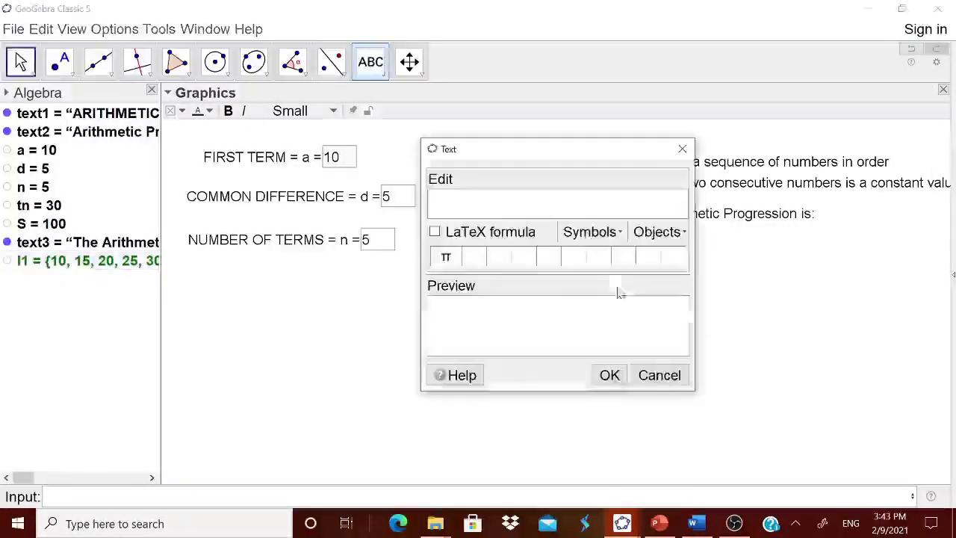
click(659, 232)
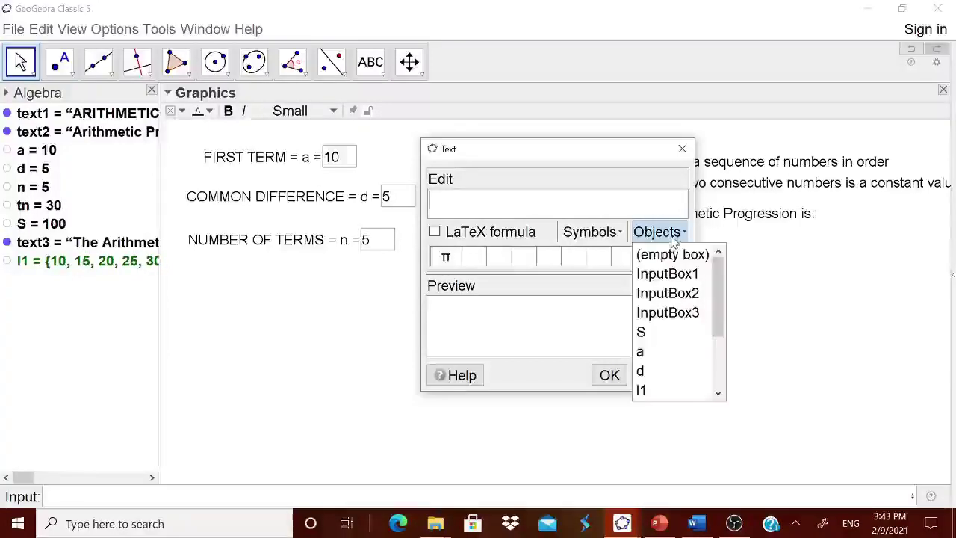
click(647, 389)
click(610, 375)
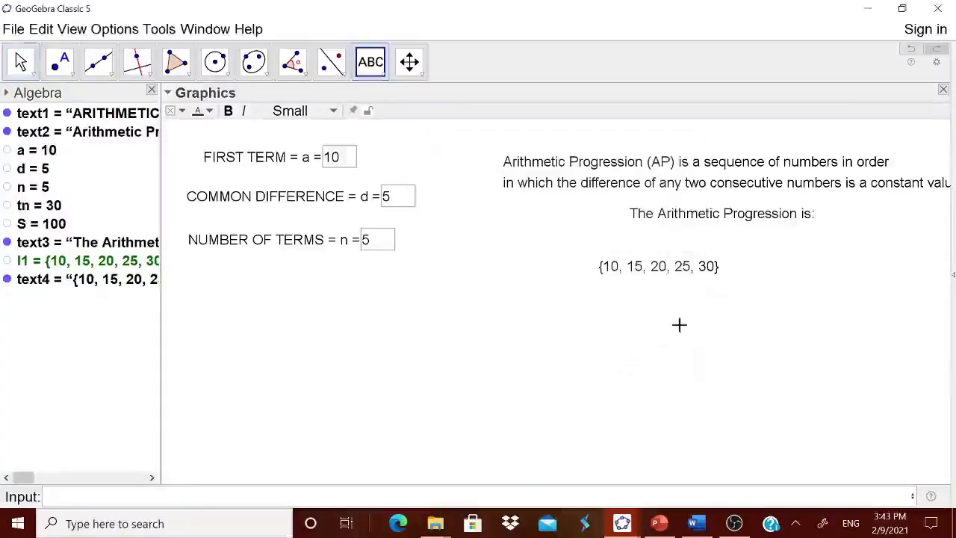
drag(664, 271, 698, 264)
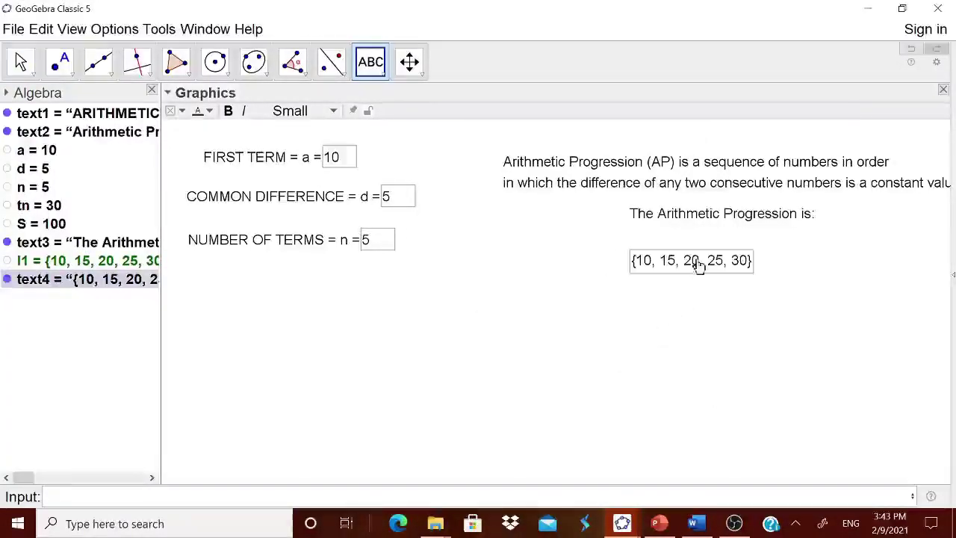
Set the number of terms to 10 in its input box to test the displayed sequence
click(375, 241)
click(365, 241)
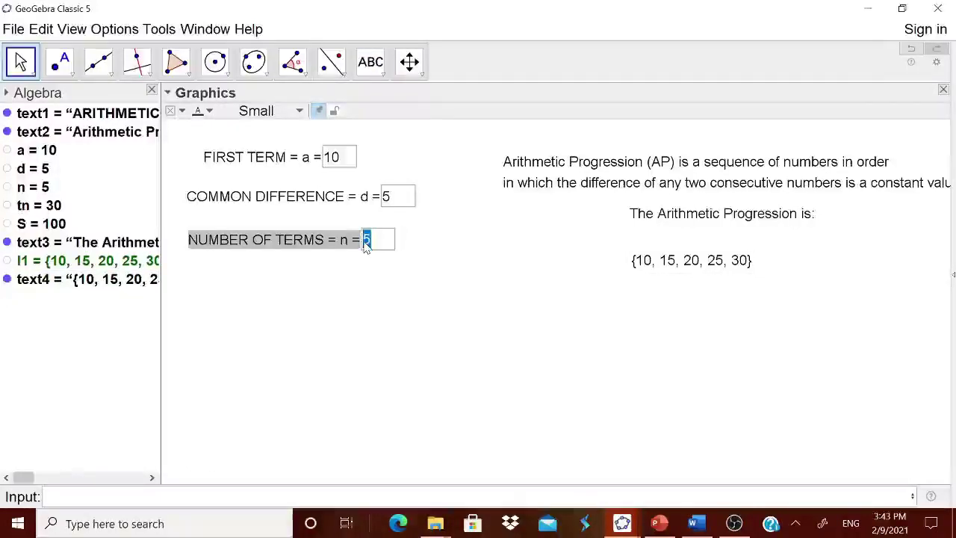
key(Return)
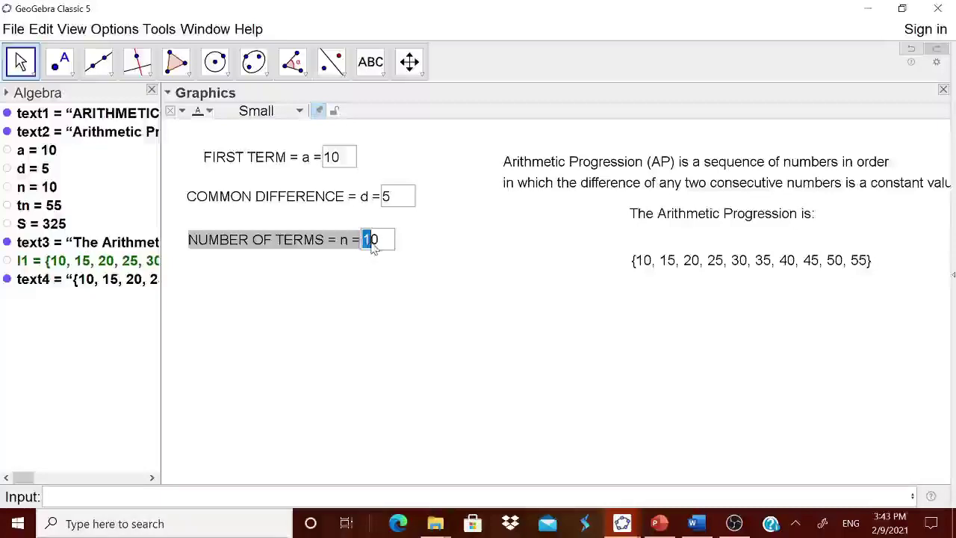
Set the number of terms to 30 in its input box
text(3)
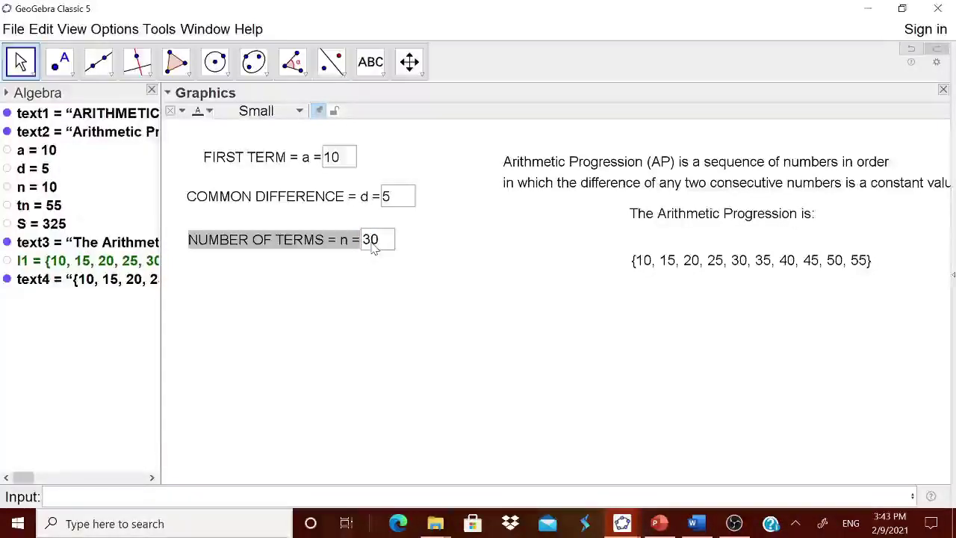
key(Return)
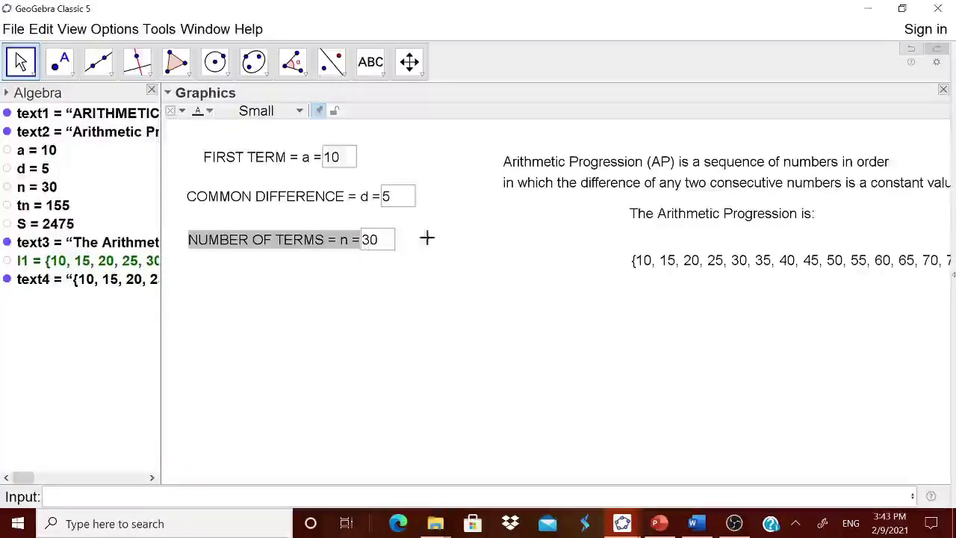
Place the sequence text below the three input boxes and close the Algebra view so the whole list fits
drag(688, 263, 227, 273)
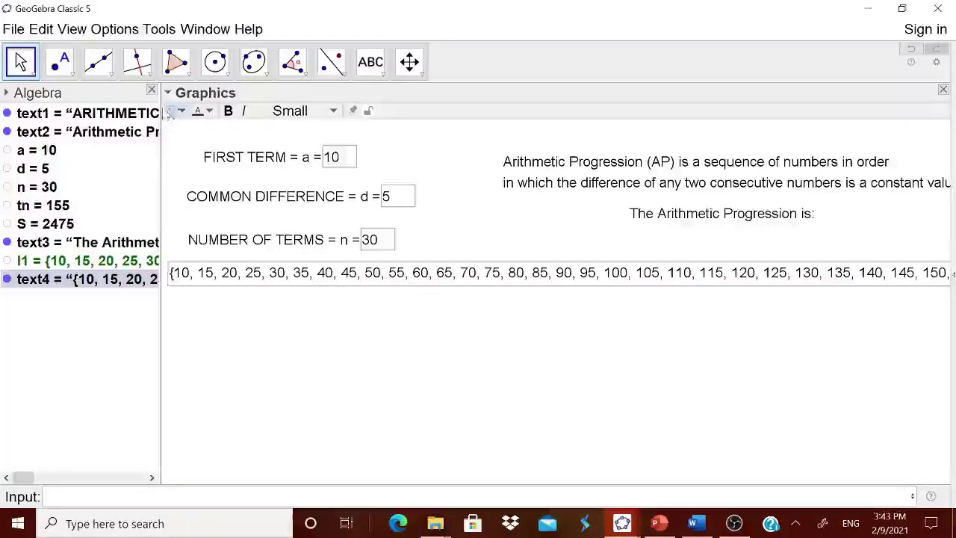
click(152, 90)
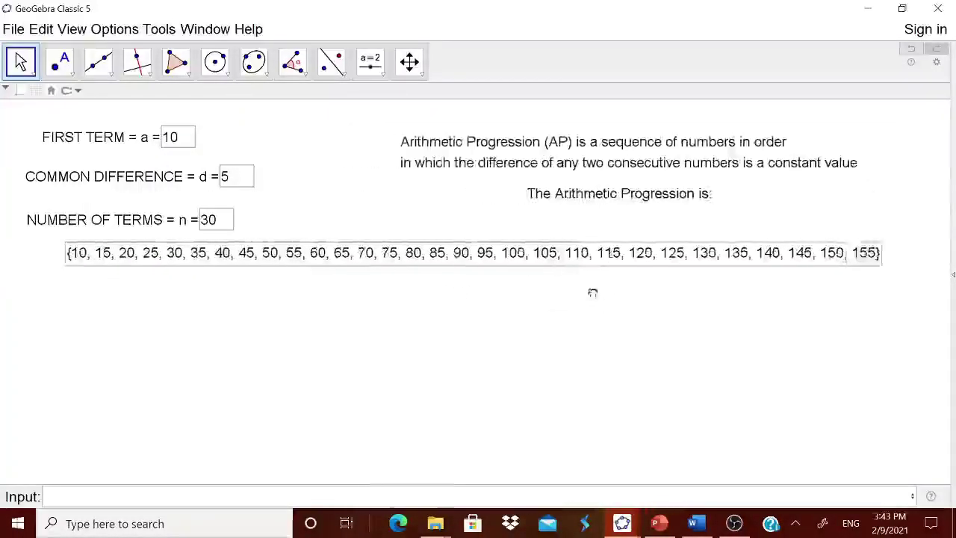
drag(592, 292, 575, 309)
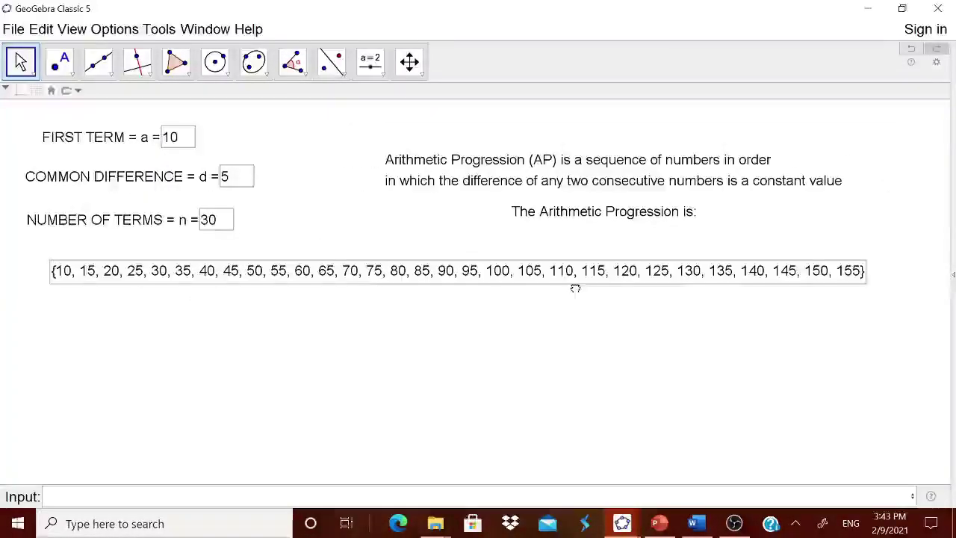
Set the common difference to 2 in its input box
click(218, 179)
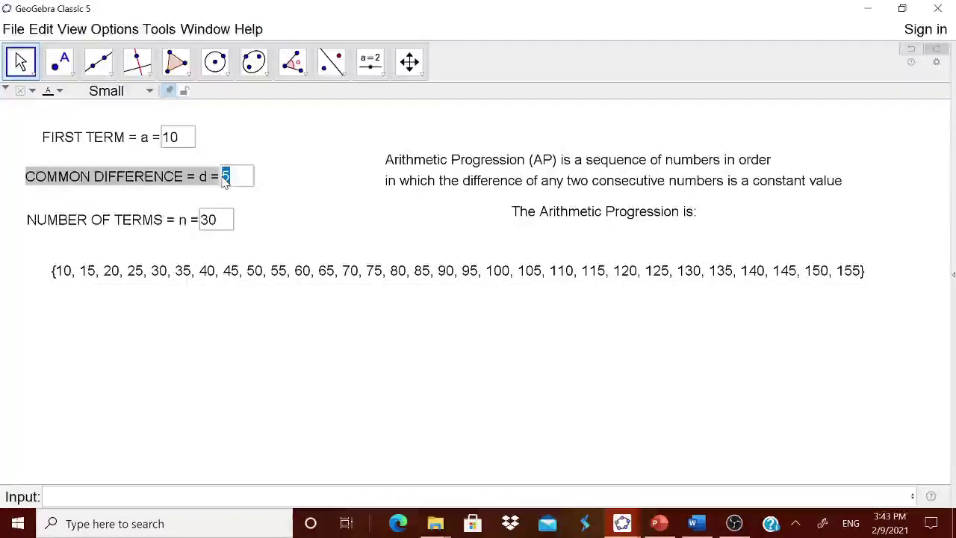
key(Return)
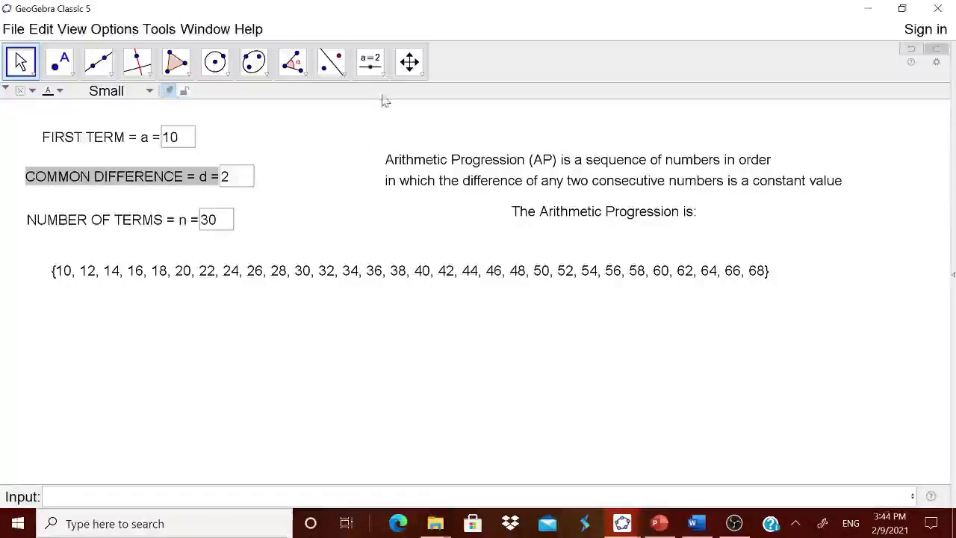
Add a dynamic text "First term = a = " linked to object a and place it below the start of the sequence
click(369, 62)
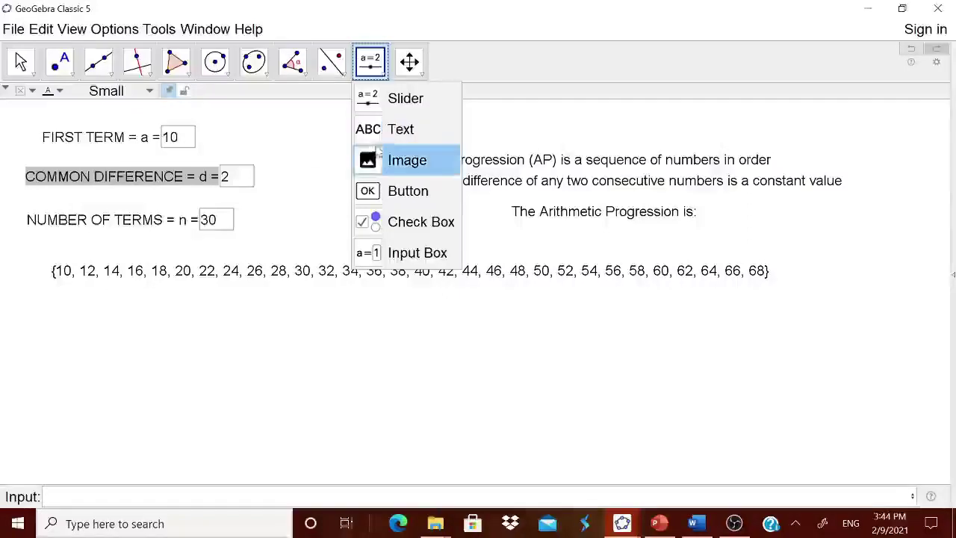
click(395, 128)
click(495, 403)
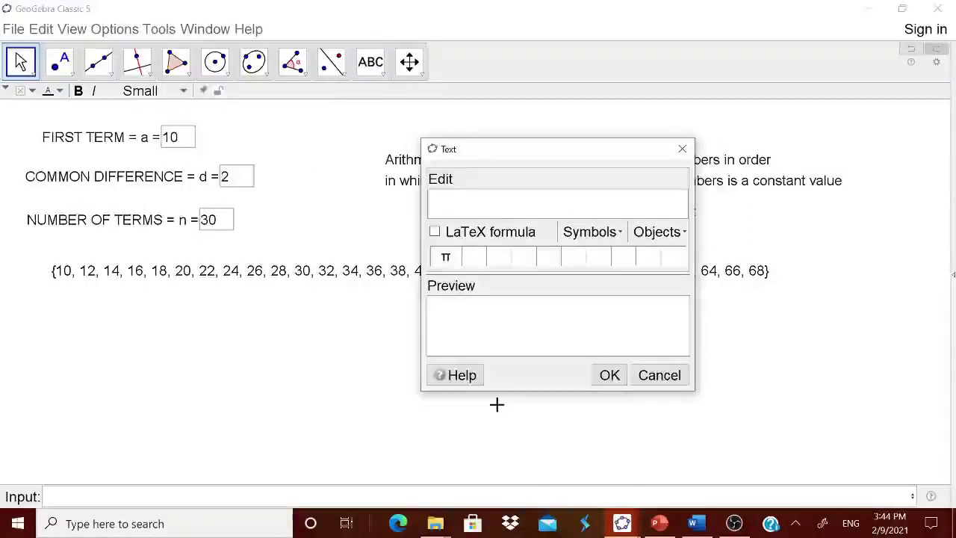
text(First e)
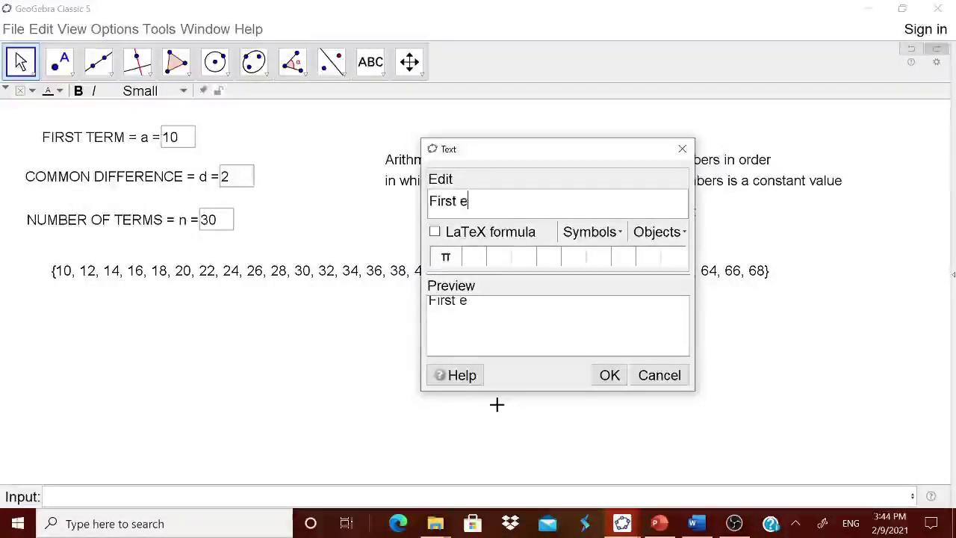
key(BackSpace)
text(term = )
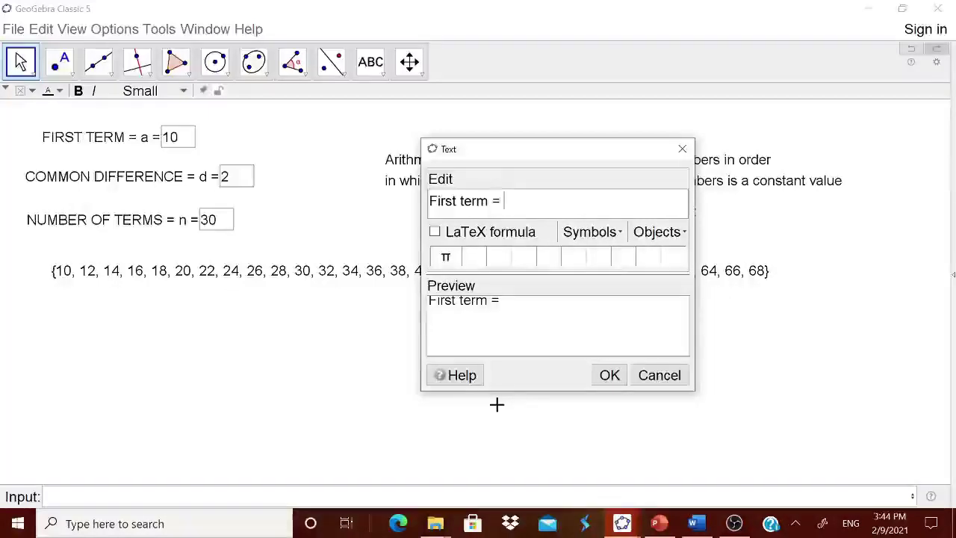
text(a =)
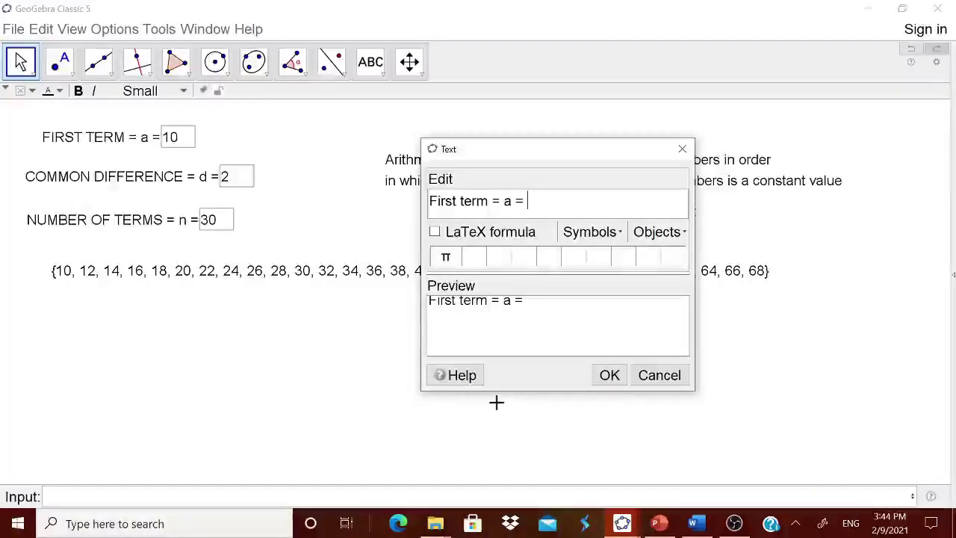
click(657, 232)
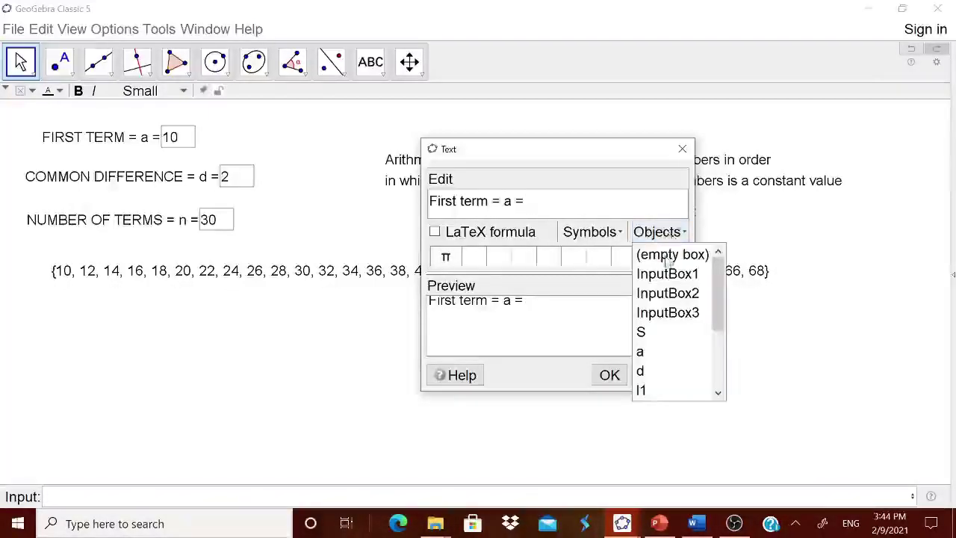
click(647, 348)
click(609, 375)
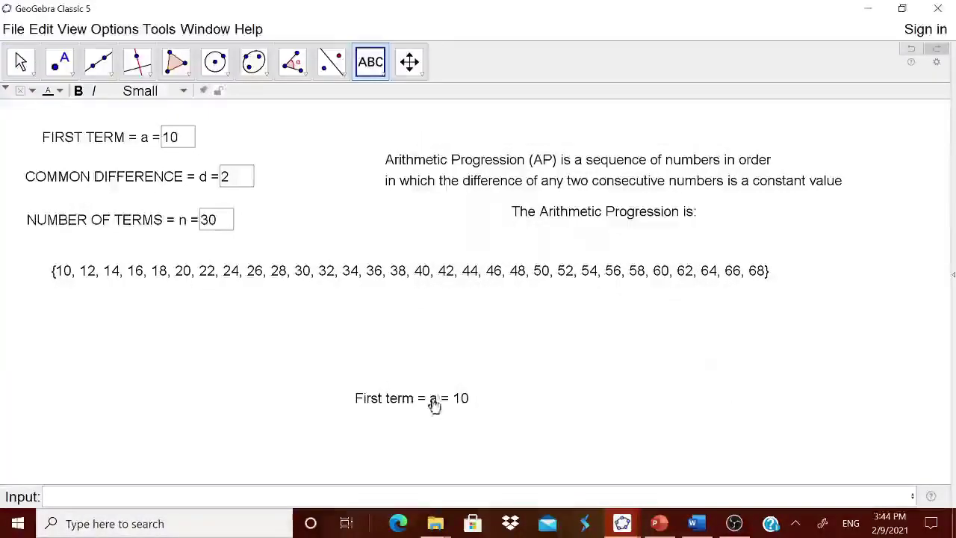
drag(434, 406, 118, 333)
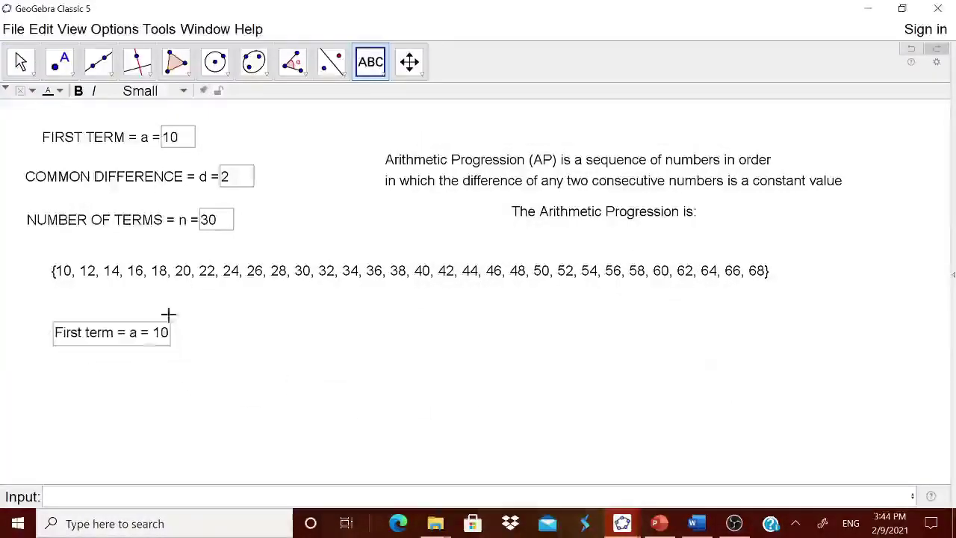
Add a dynamic text "Common Differerence = d = " linked to object d and place it under the first term text
click(371, 71)
click(396, 128)
click(522, 404)
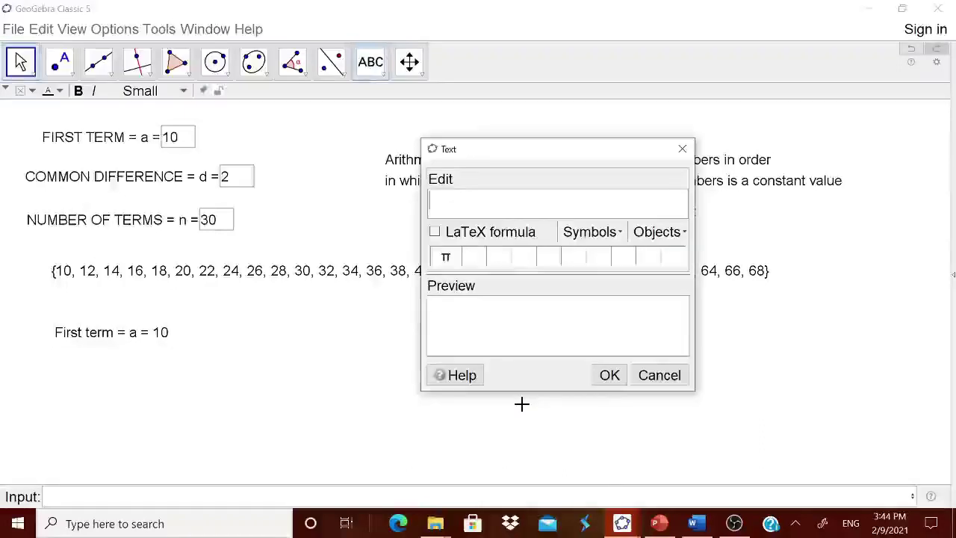
text(C)
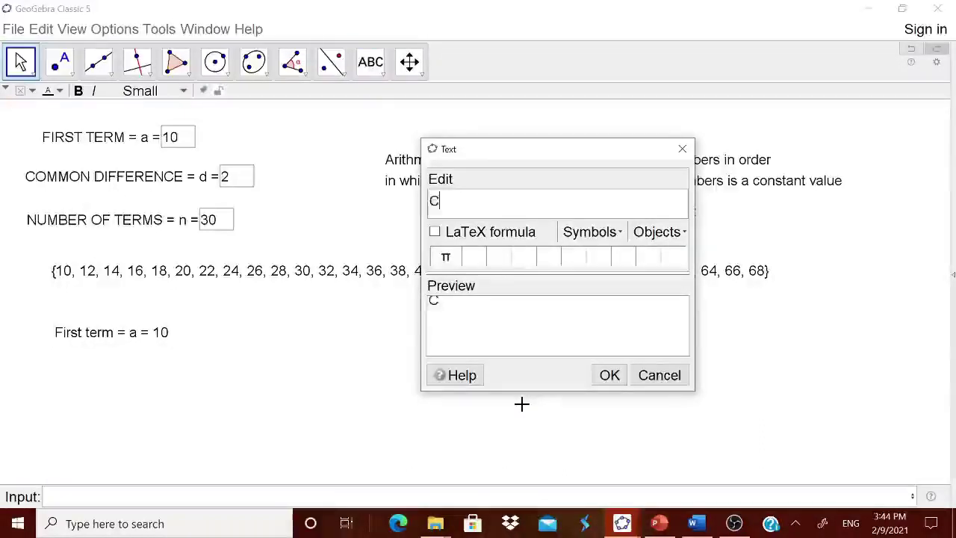
text(ommon Dife)
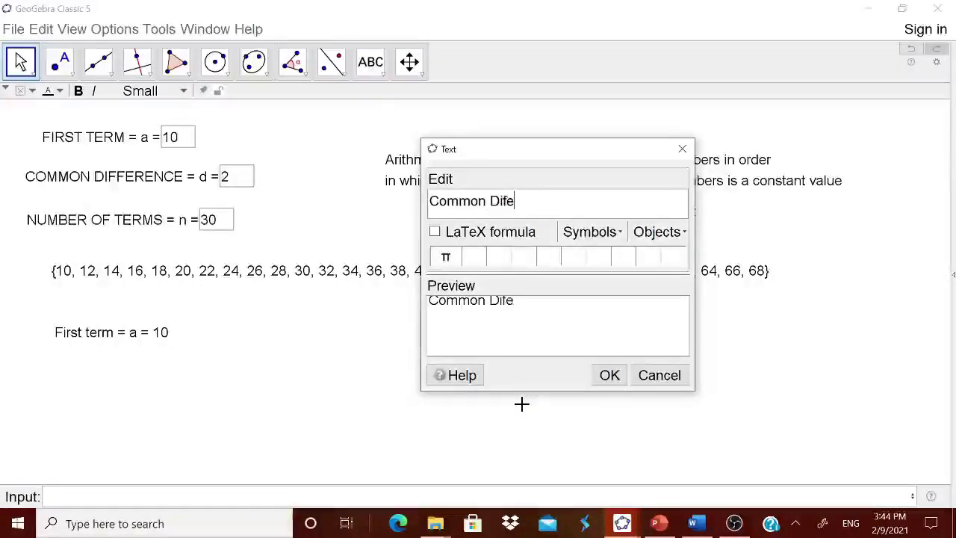
key(BackSpace)
text(fer3ence)
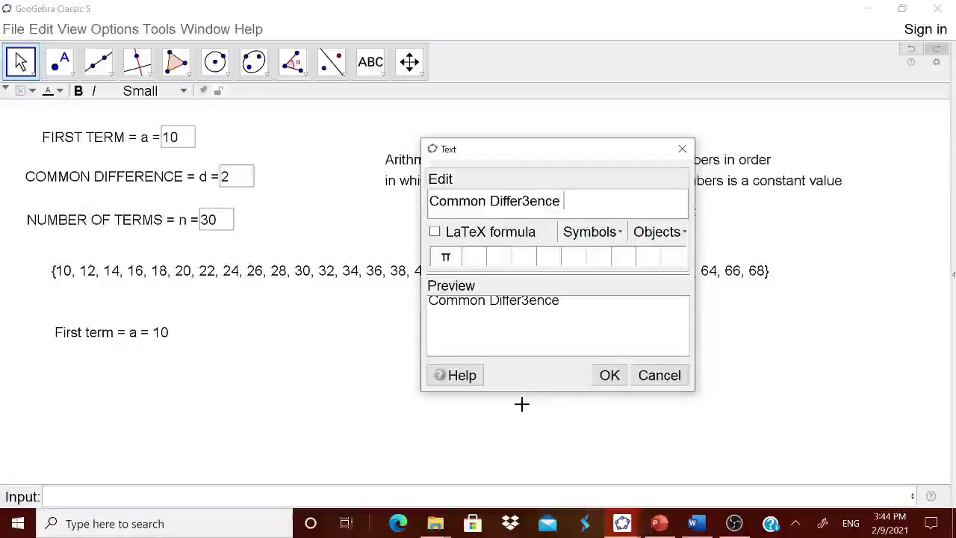
key(BackSpace)
key(BackSpace)
key(BackSpace)
key(BackSpace)
key(BackSpace)
key(BackSpace)
text(e)
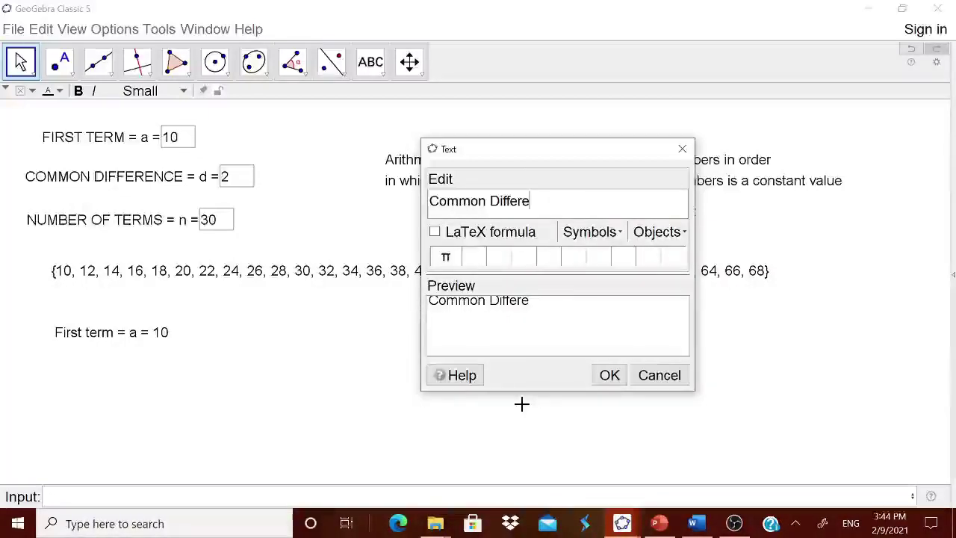
text(rence = d =)
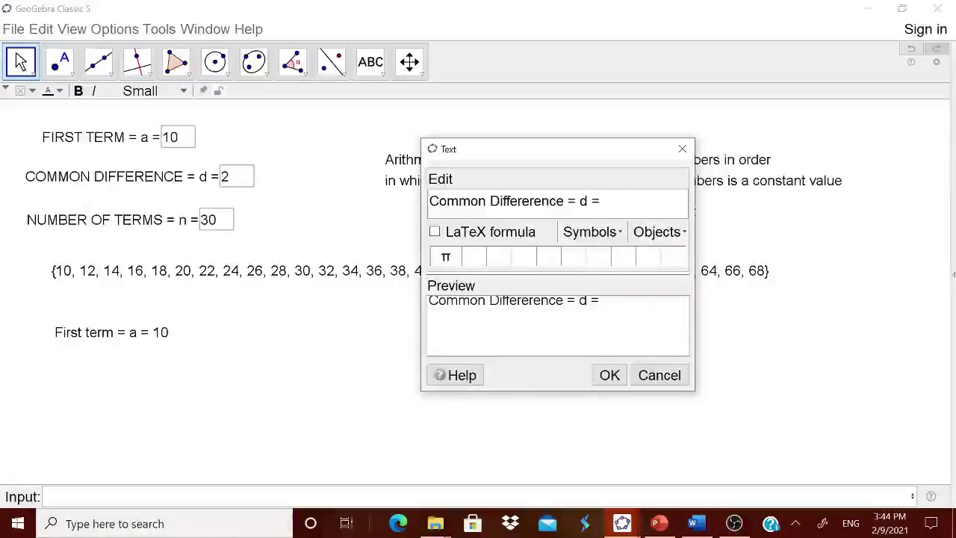
click(661, 234)
click(645, 369)
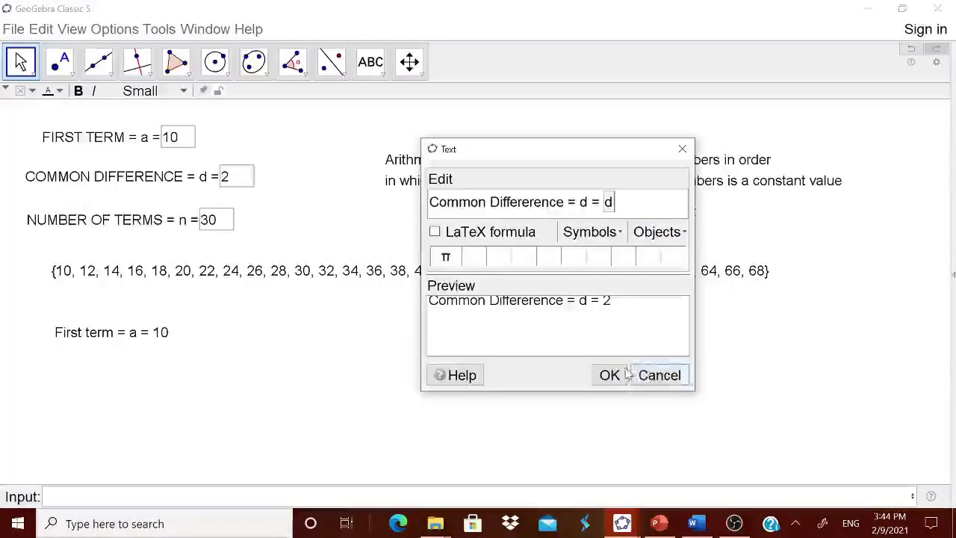
click(607, 375)
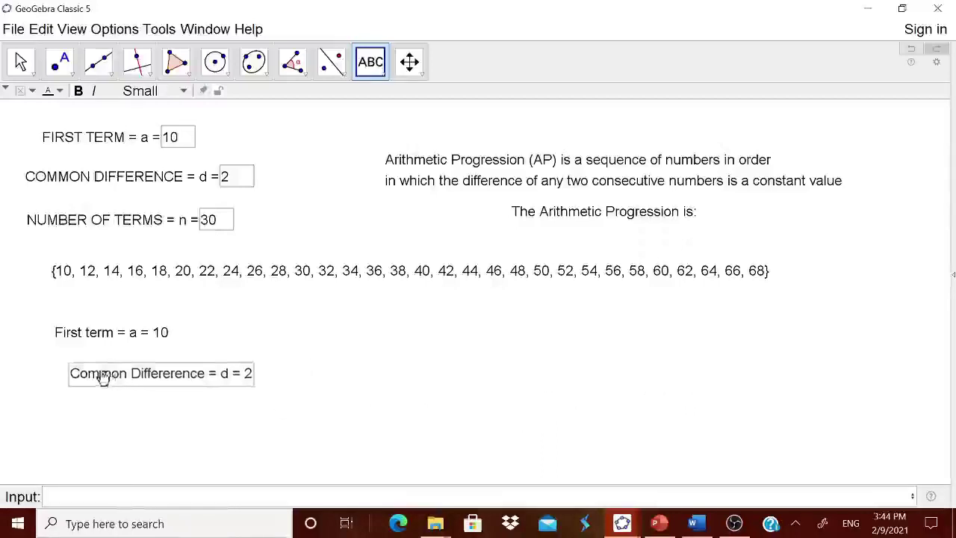
drag(103, 377, 81, 377)
Add a dynamic text "Number of terms = n = " linked to object n and place it under the common difference text
click(366, 73)
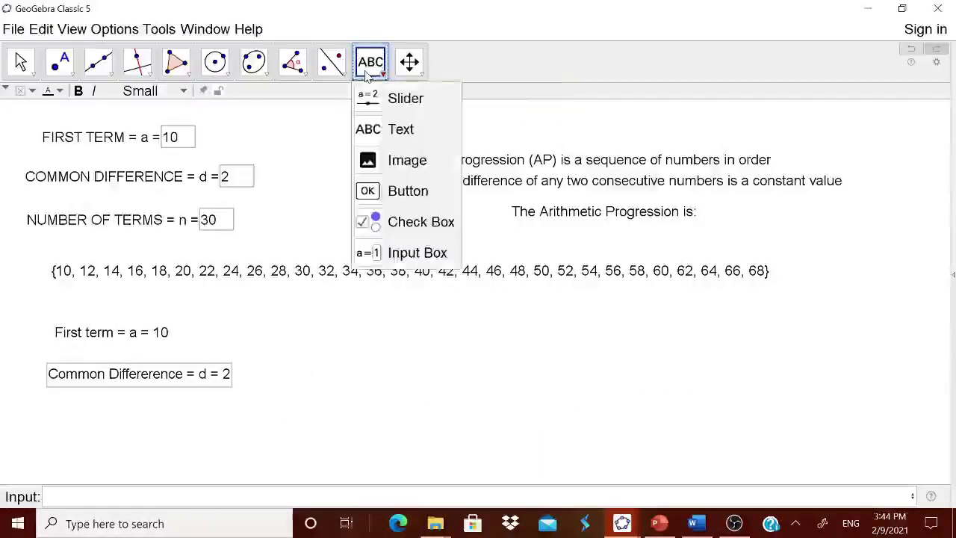
click(401, 130)
click(484, 344)
text(N)
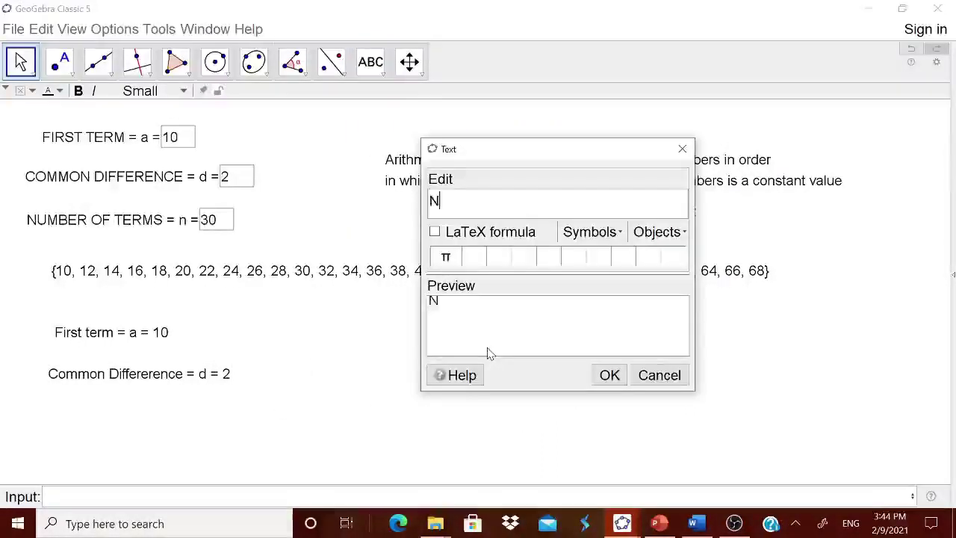
text(umb er)
key(BackSpace)
key(BackSpace)
key(BackSpace)
text(er)
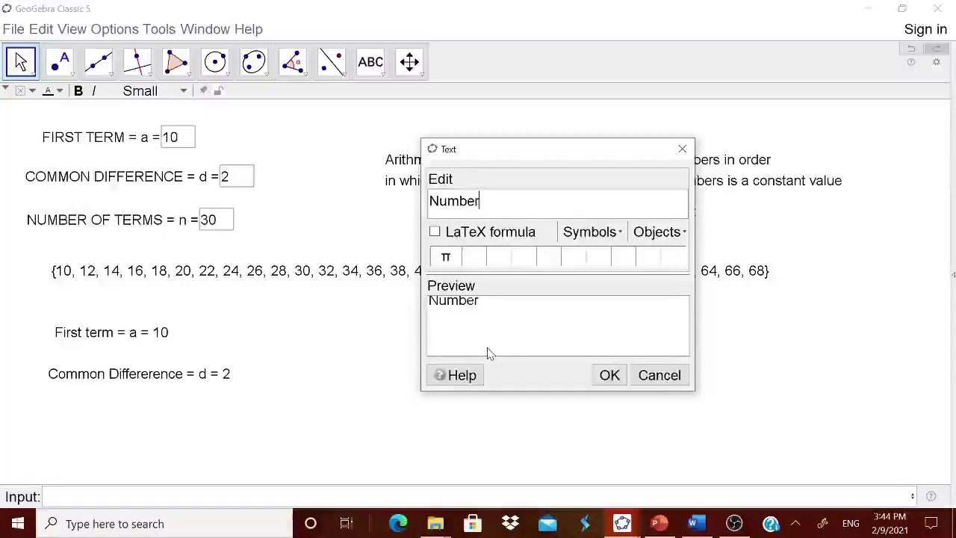
text( of terms )
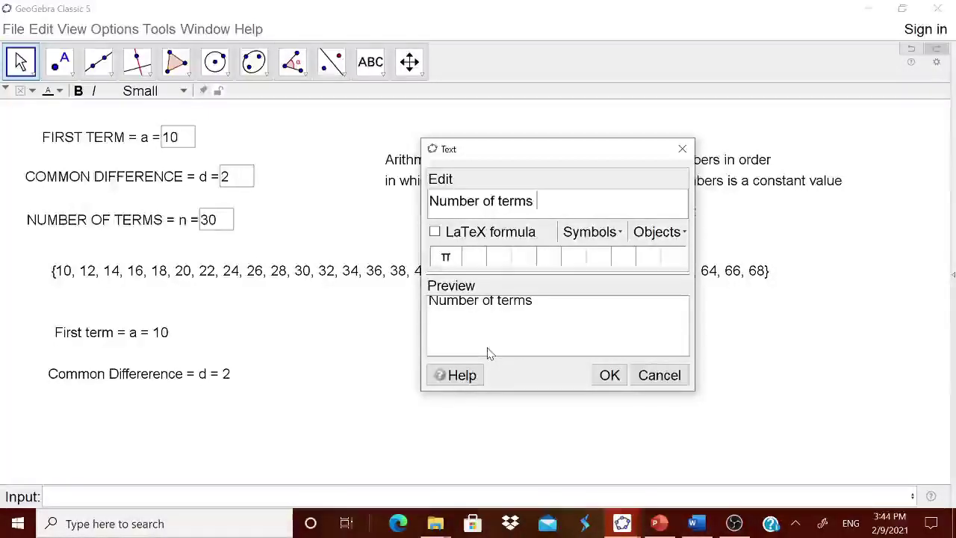
text(= n =)
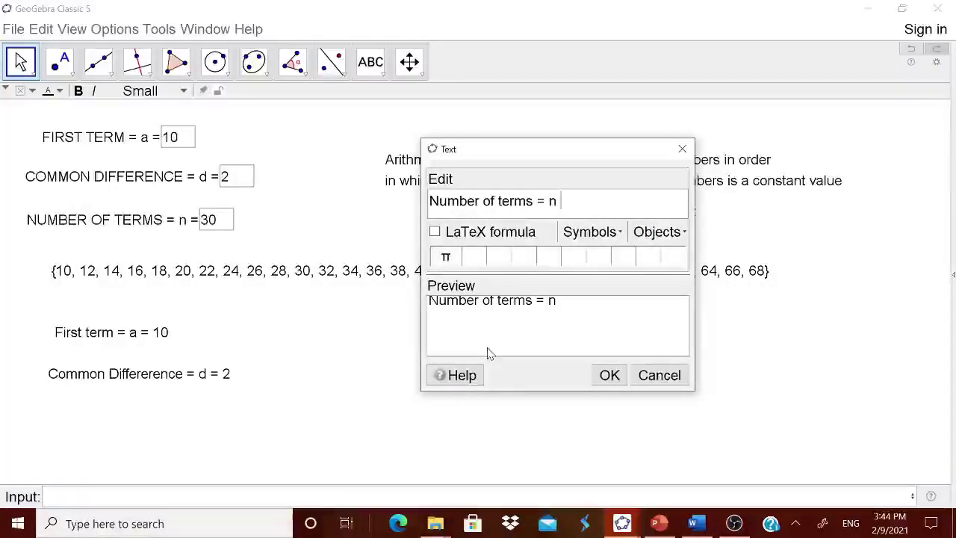
click(667, 236)
scroll(720, 325, down, 2)
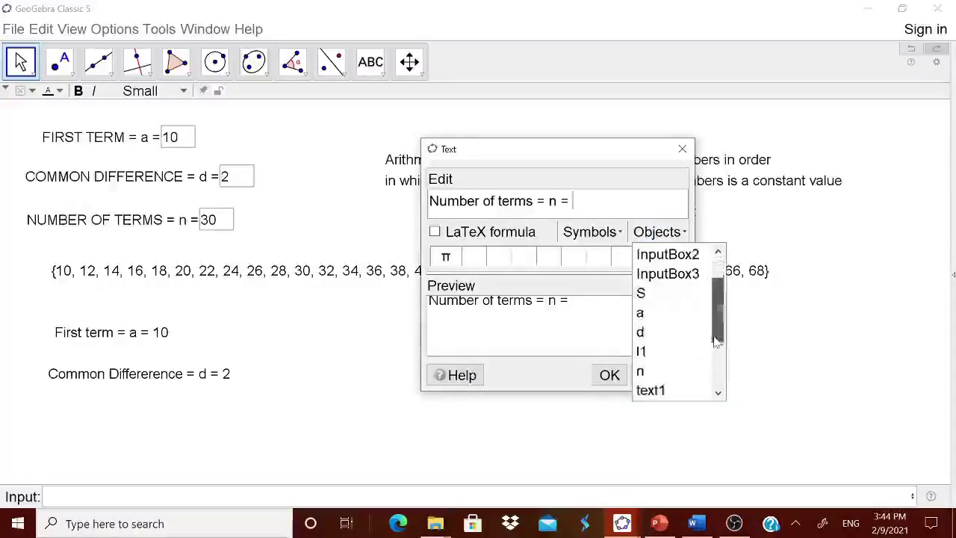
click(640, 333)
click(611, 375)
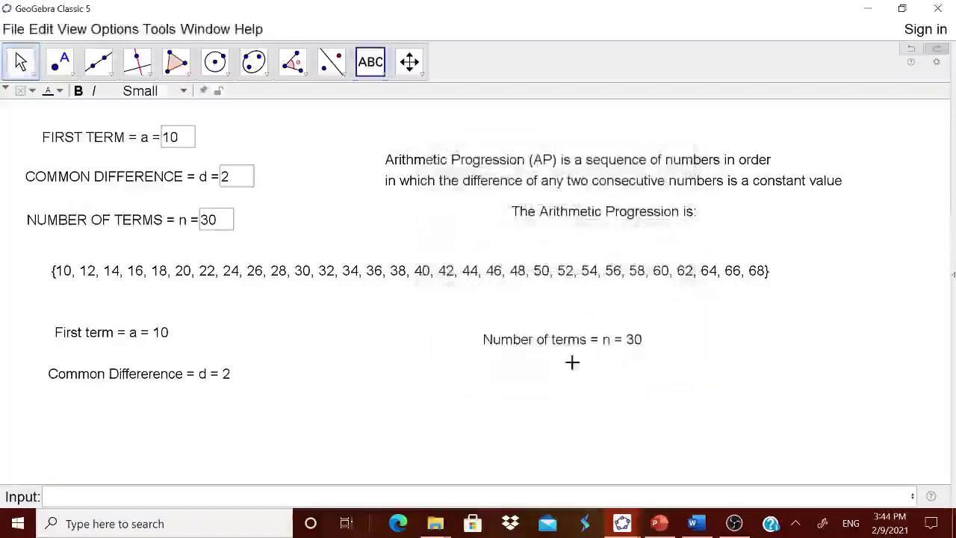
drag(546, 341, 103, 431)
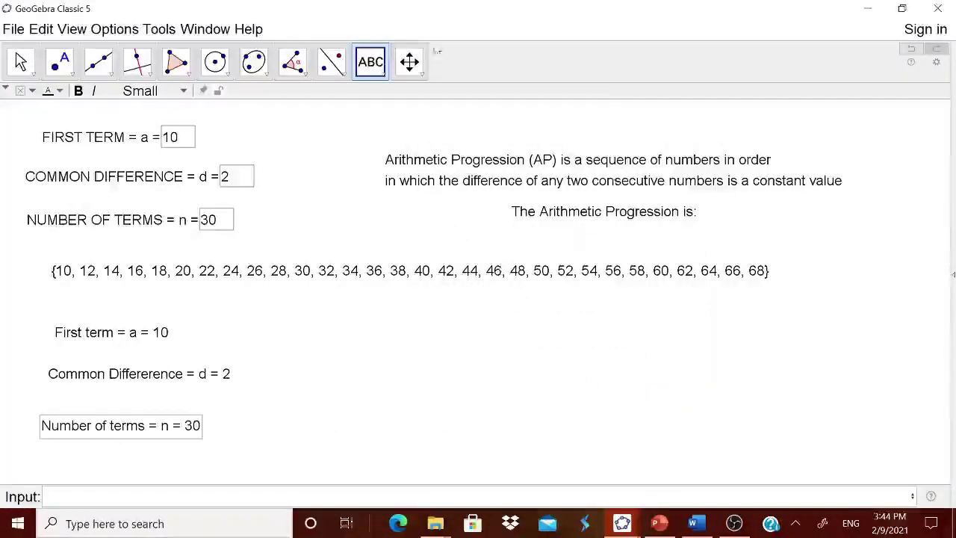
Start a new LaTeX text and enter n with the superscript "th" as n^{th}
click(372, 62)
click(400, 129)
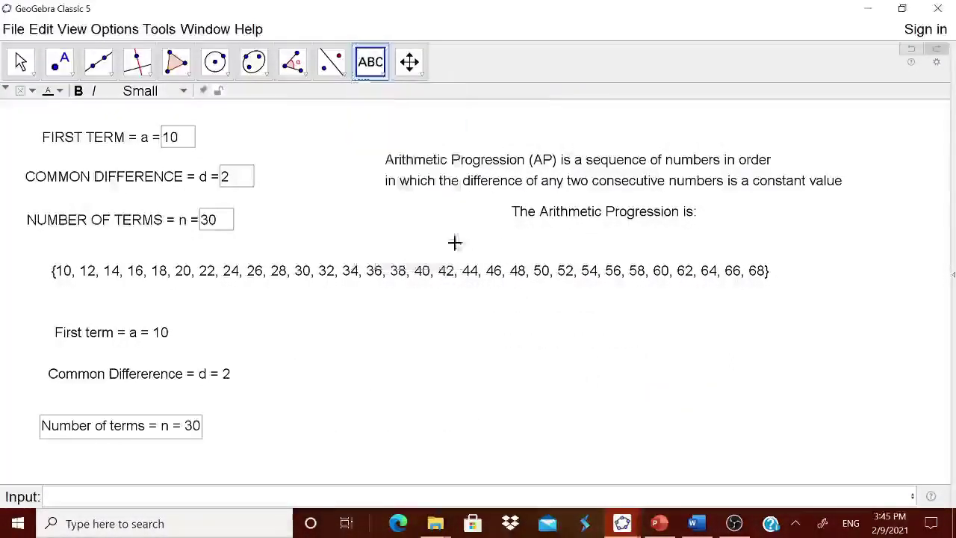
click(454, 241)
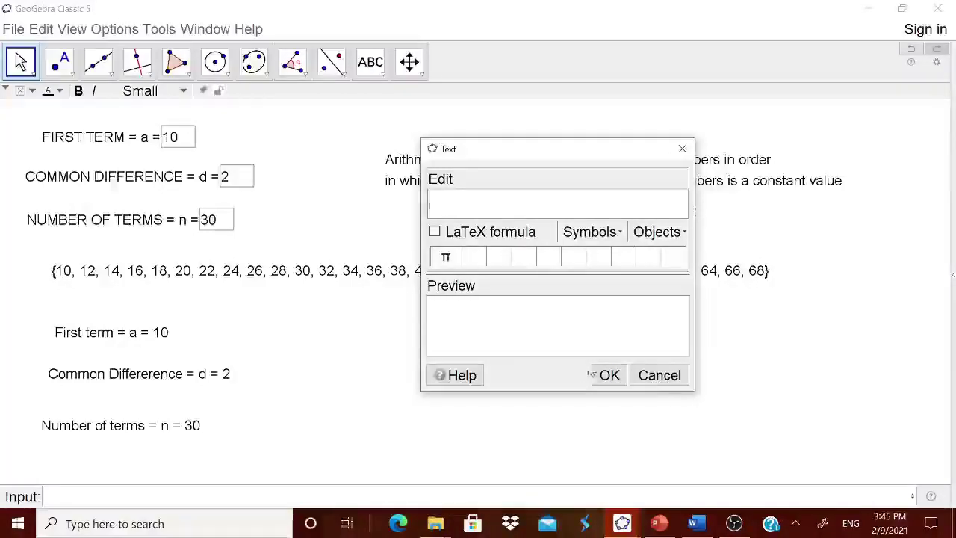
click(435, 231)
click(487, 232)
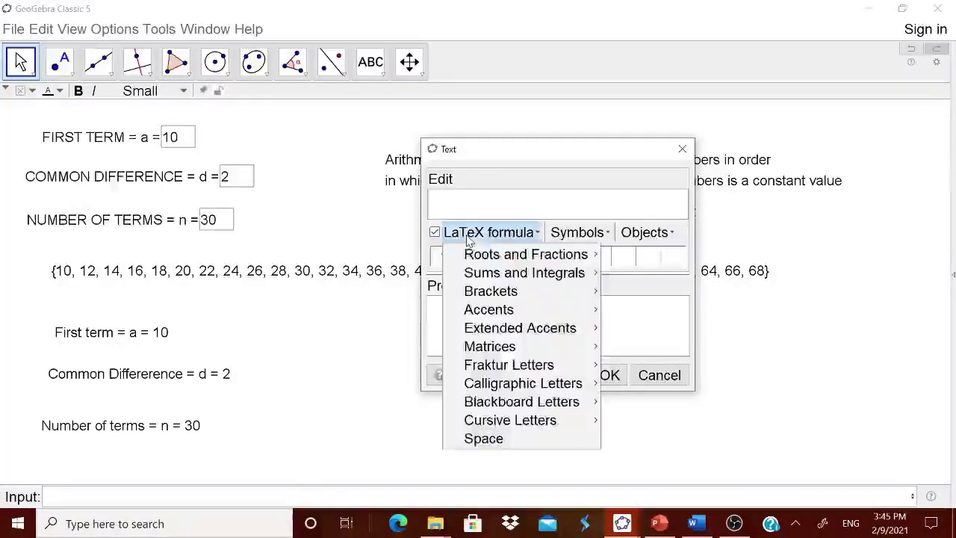
mouse_move(537, 255)
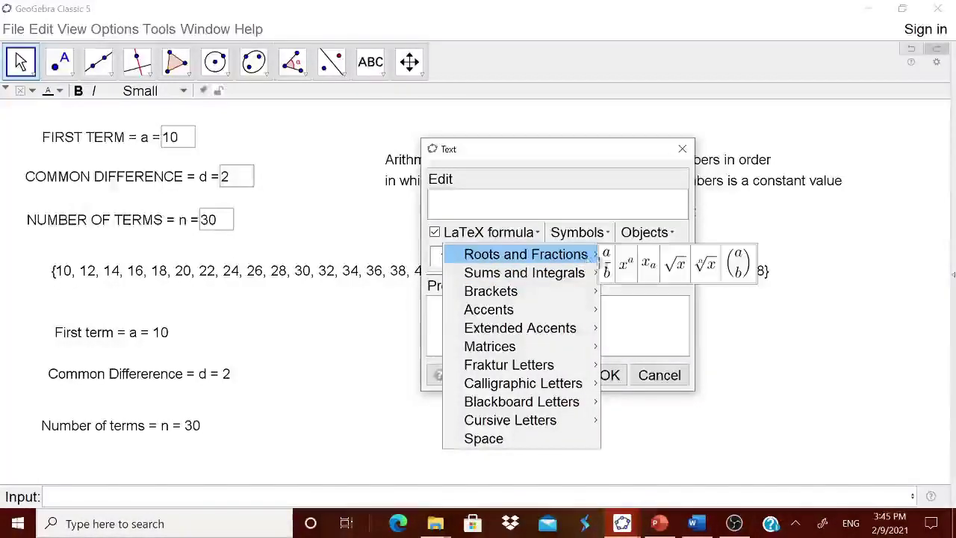
click(626, 265)
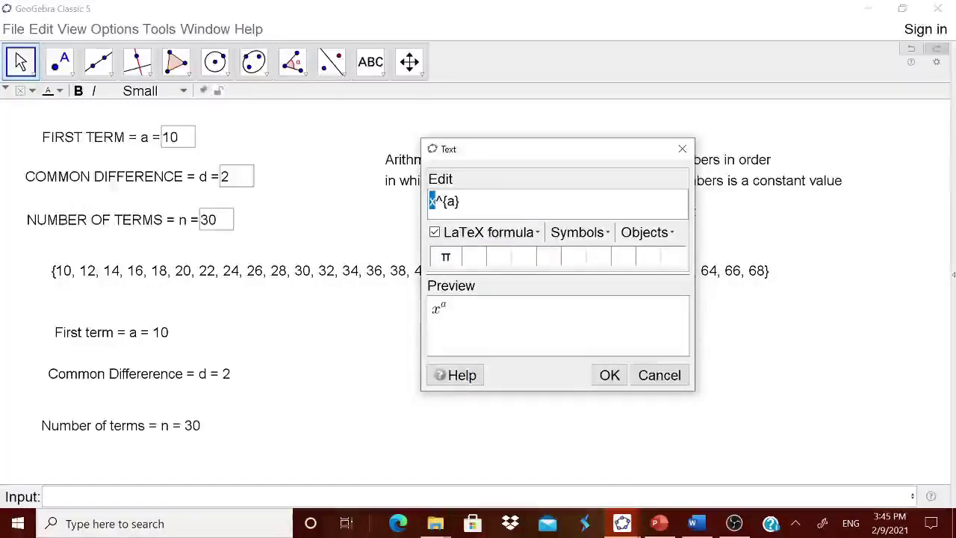
text(n)
double_click(451, 200)
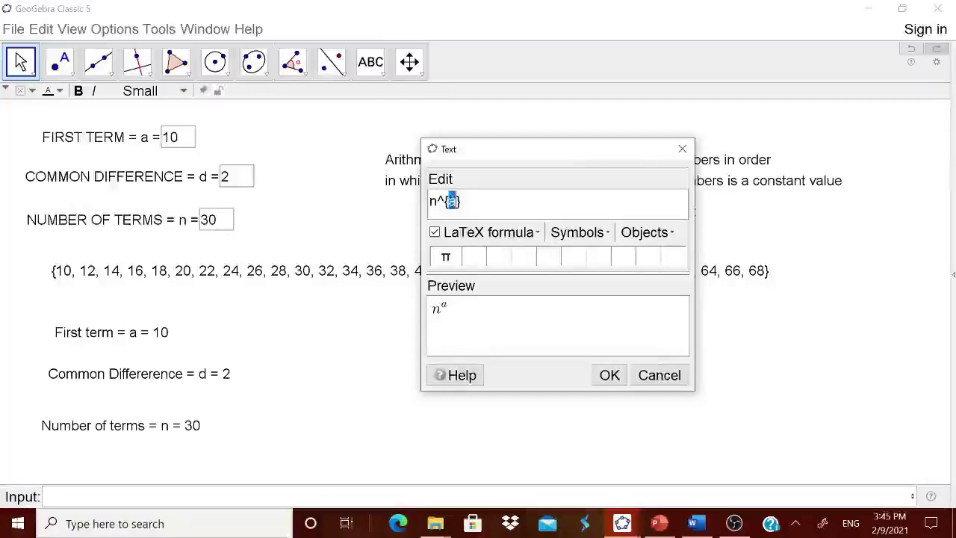
text(rh)
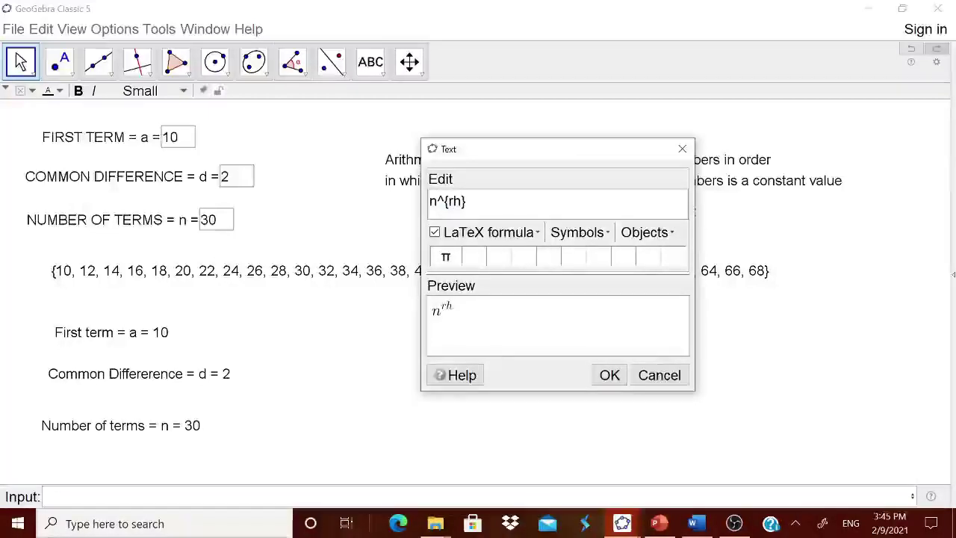
key(BackSpace)
key(BackSpace)
key(BackSpace)
text(th)
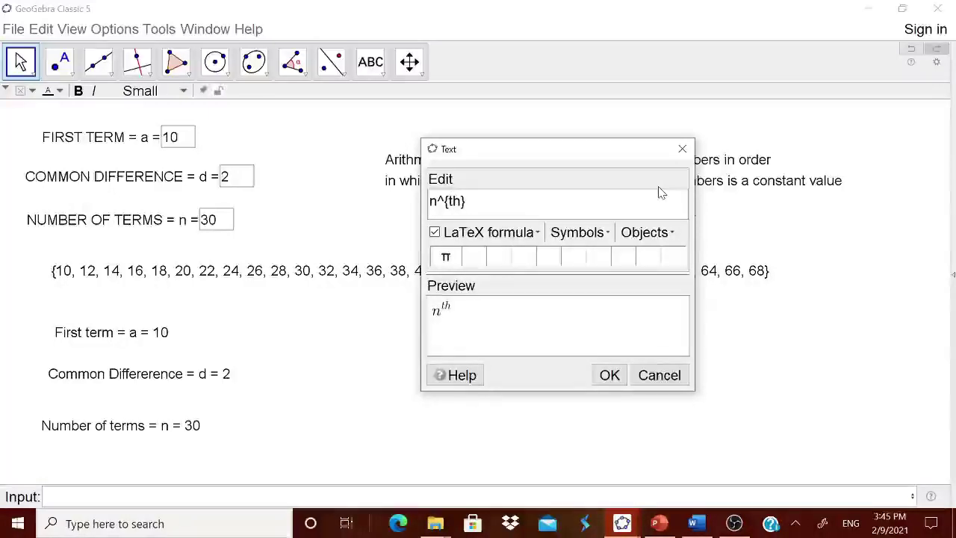
Append a LaTeX space and "term =" to the n^{th} text
click(493, 232)
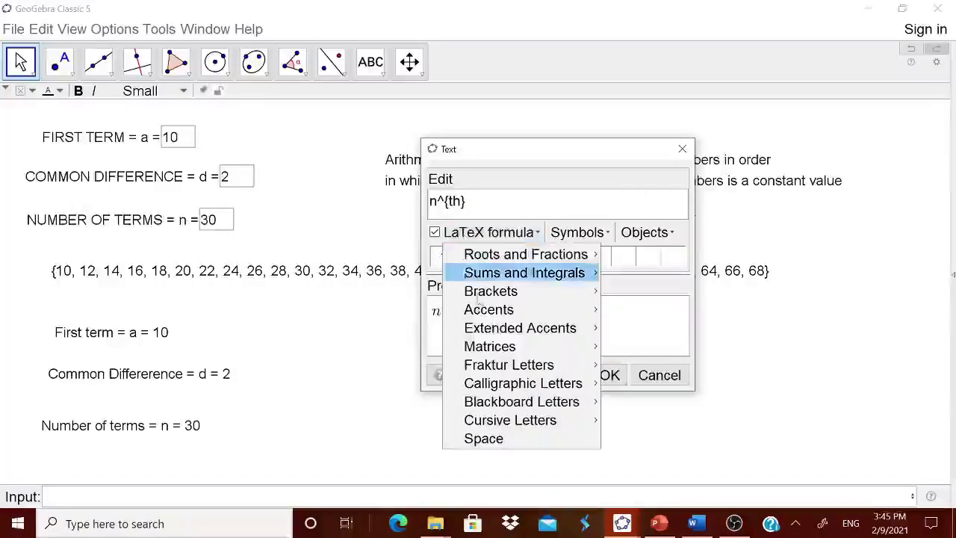
click(483, 438)
text(rwem)
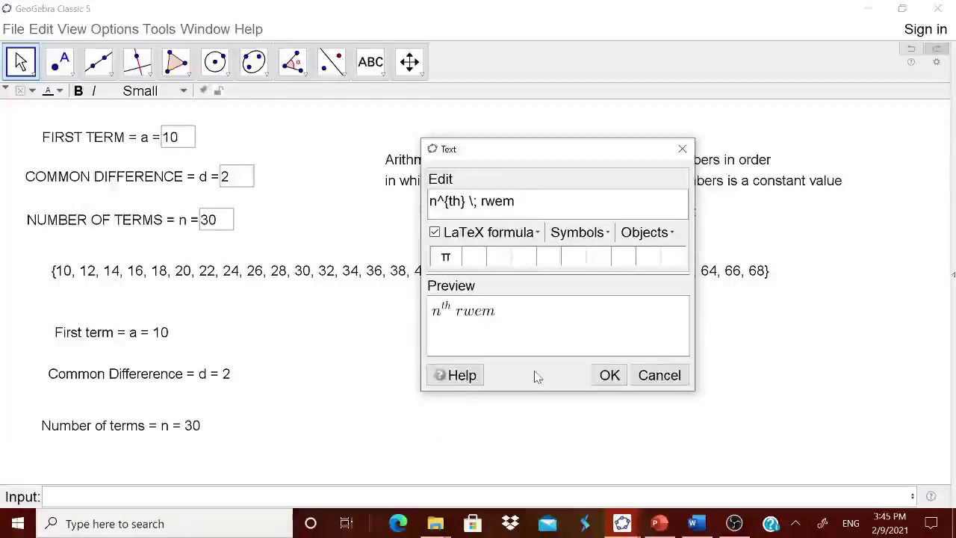
key(BackSpace)
key(BackSpace)
key(BackSpace)
key(BackSpace)
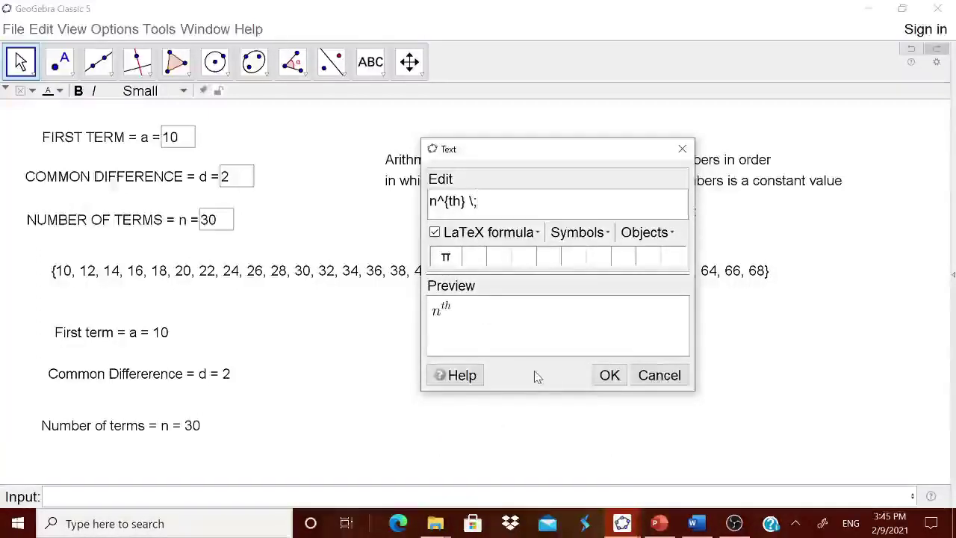
text(term )
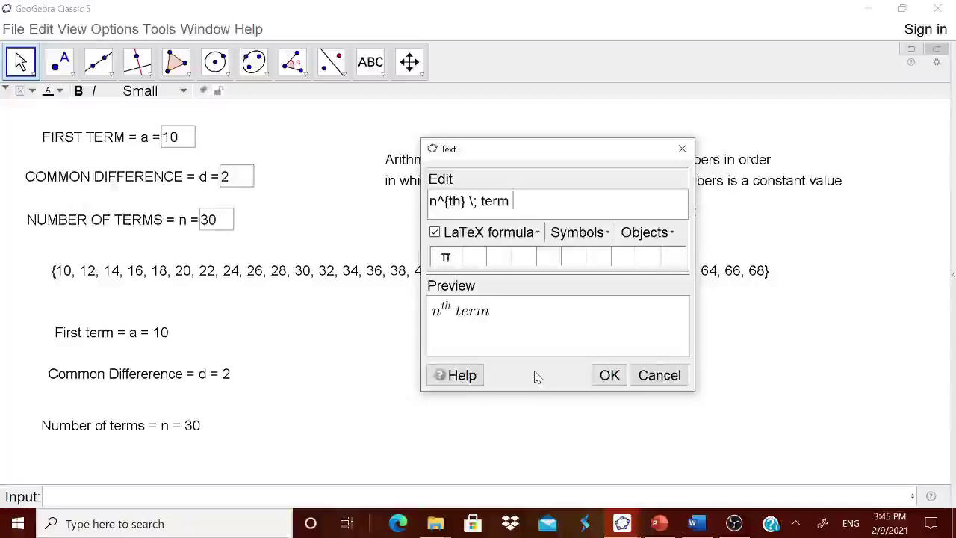
text(=)
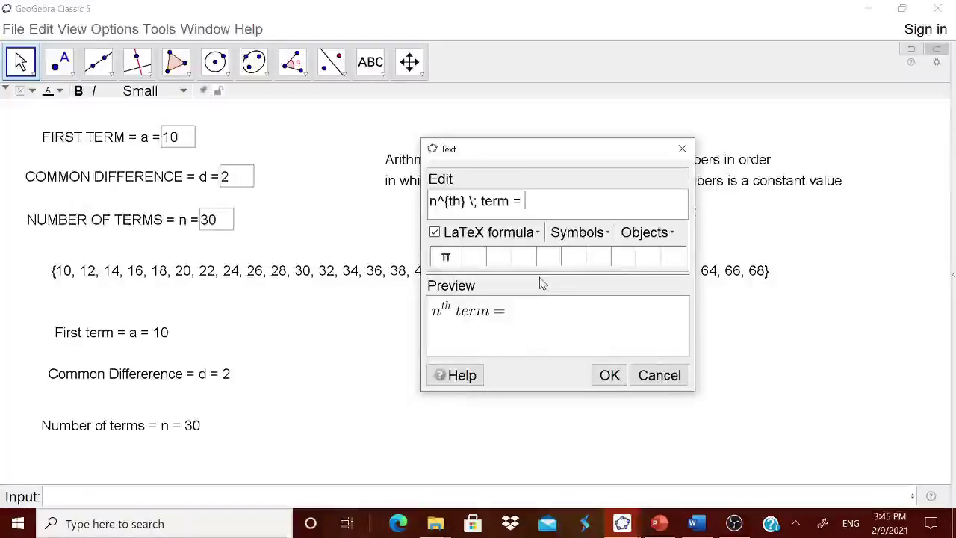
Complete the nth term text with a+(n-1)d and place it below the middle of the sequence
text(a)
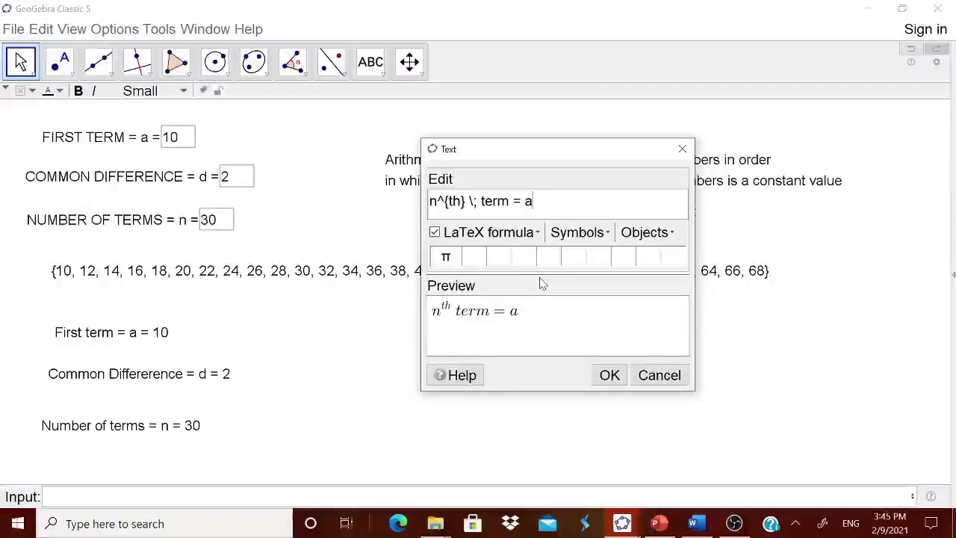
text(+(n)
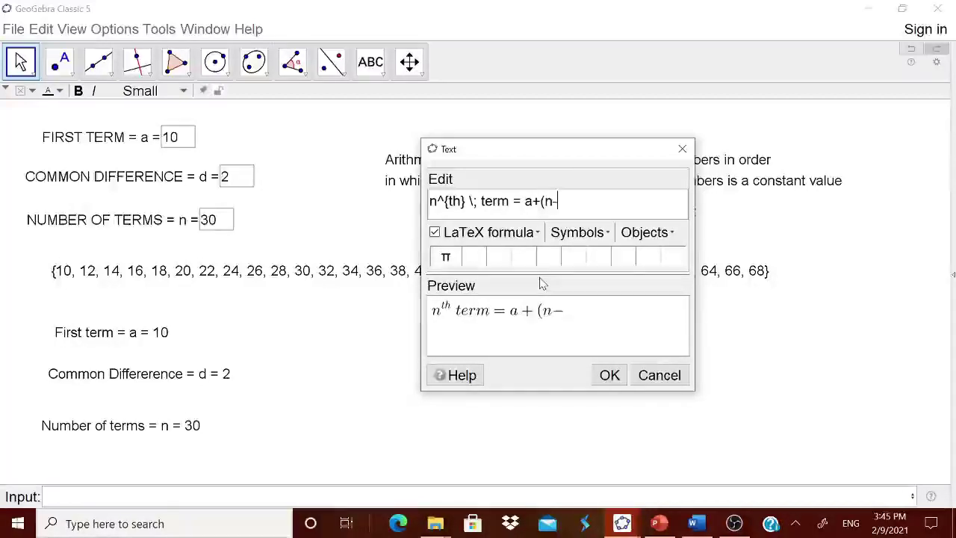
text(-1)d)
key(Return)
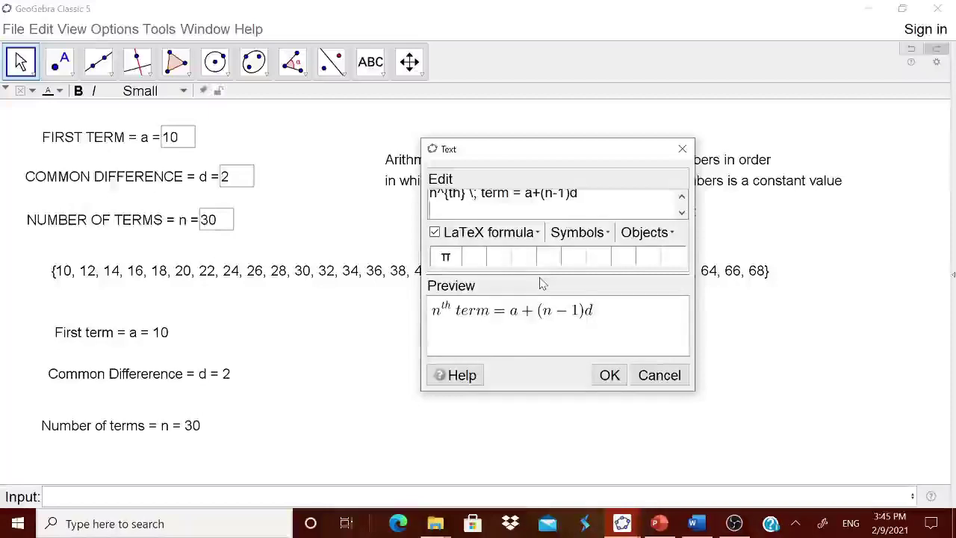
click(609, 375)
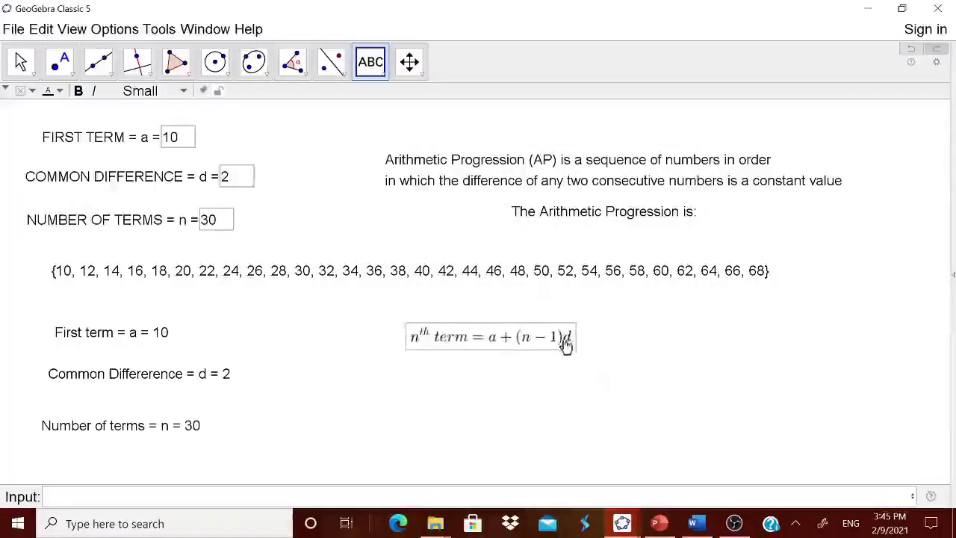
Start a second LaTeX text with the subscript template x_{a} followed by an equals sign
click(382, 75)
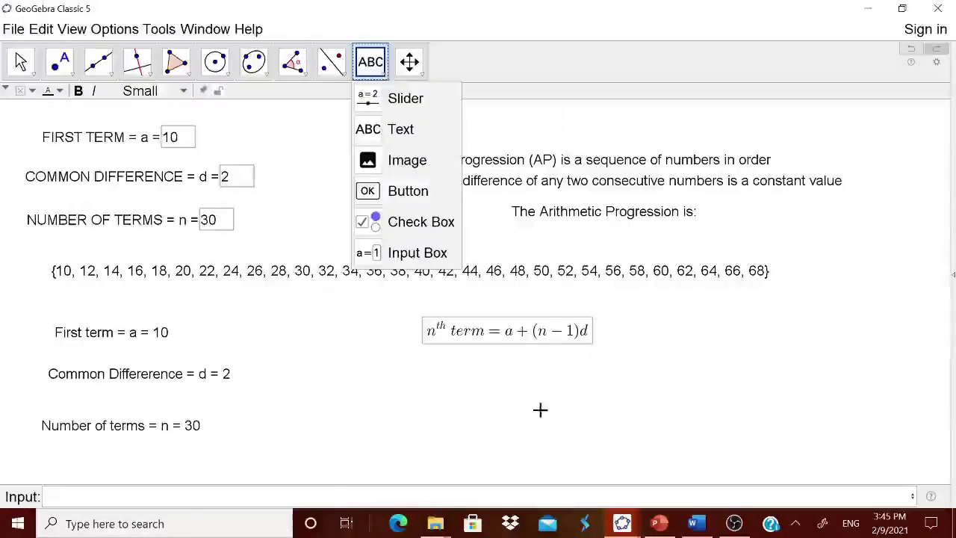
click(540, 408)
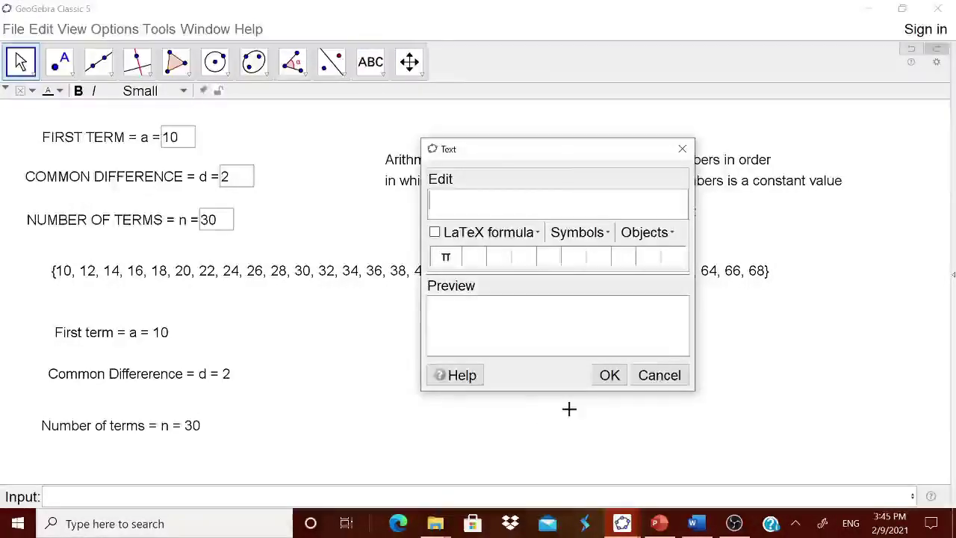
text(T)
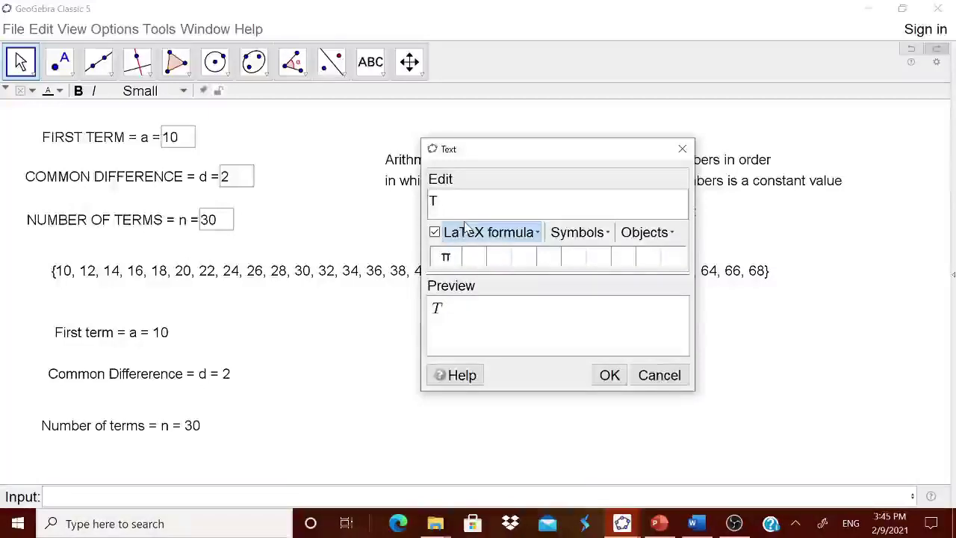
click(468, 231)
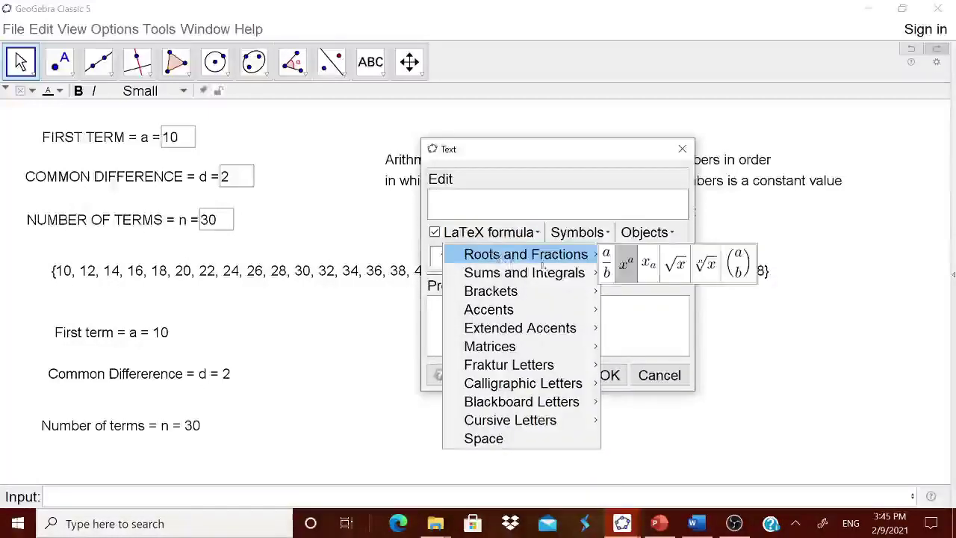
mouse_move(582, 252)
click(648, 263)
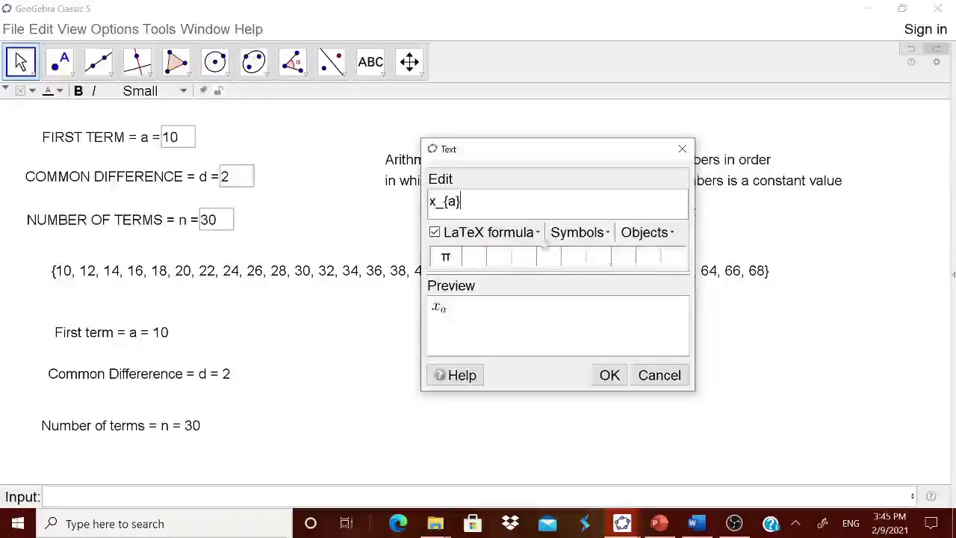
text(=)
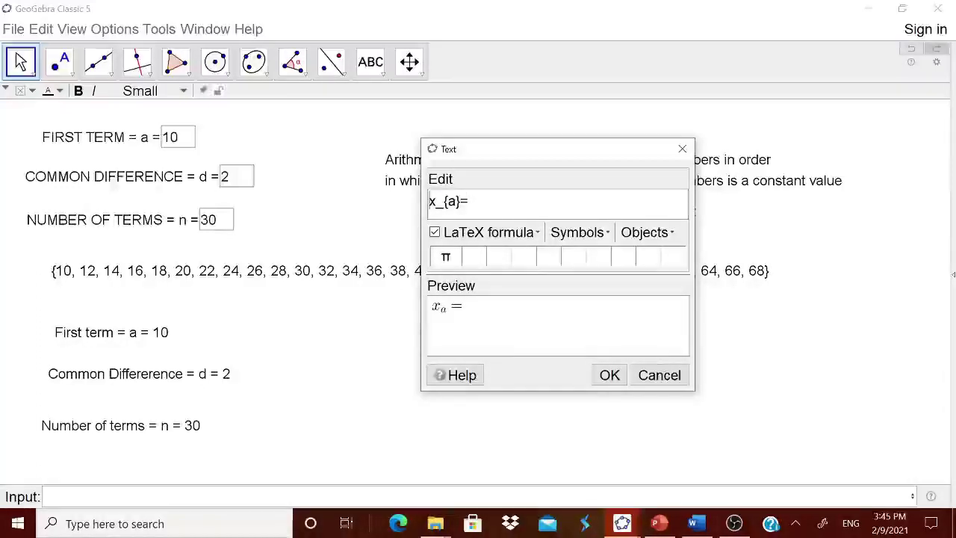
Change the template's base to T and its subscript to the linked object n
drag(430, 201, 436, 201)
text(T)
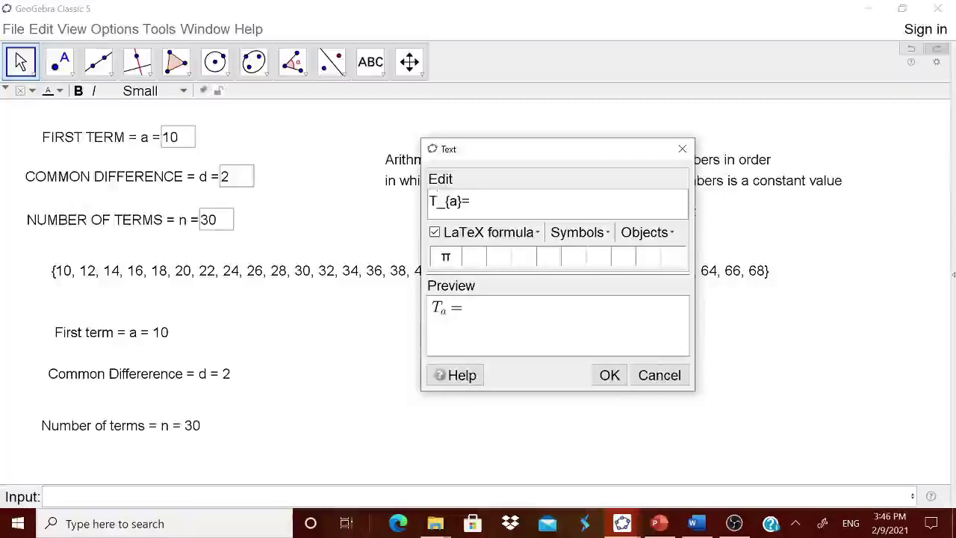
click(457, 201)
key(BackSpace)
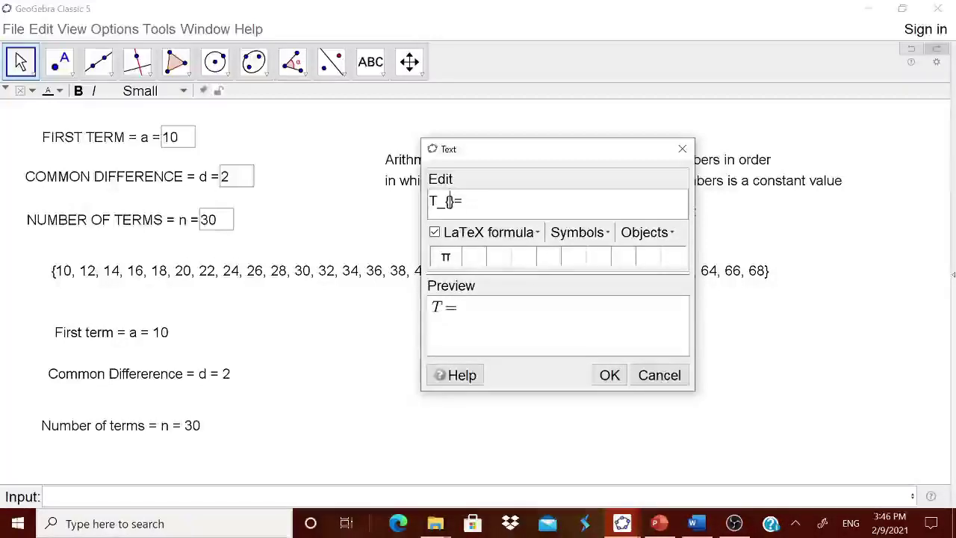
click(646, 232)
click(629, 332)
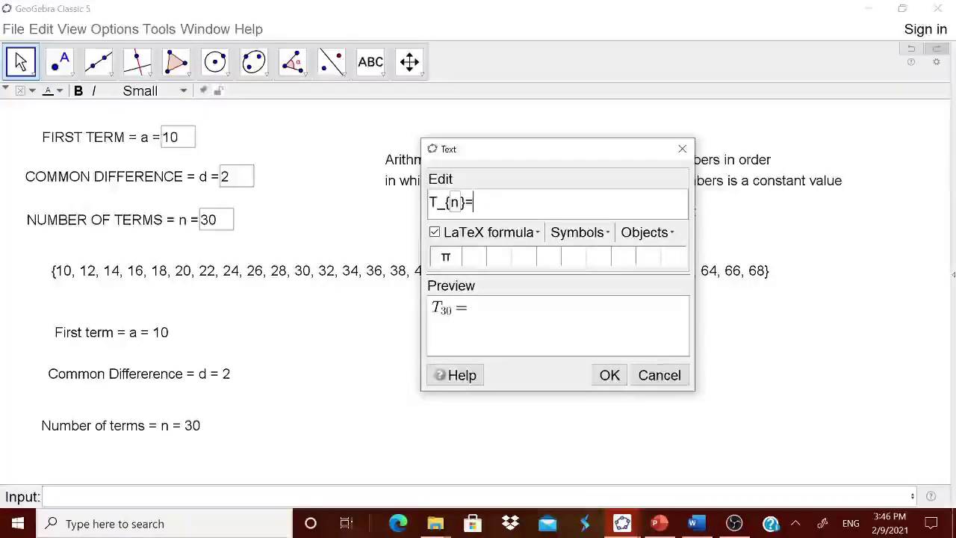
Complete the T_{n} text with a+(n-1)d using linked objects a, n and d, and place it under the nth term formula
click(642, 233)
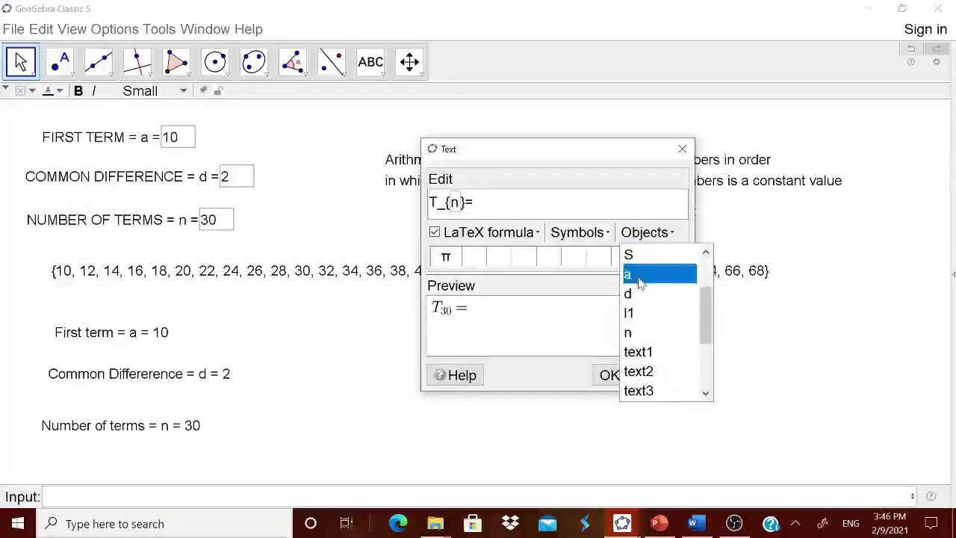
click(635, 275)
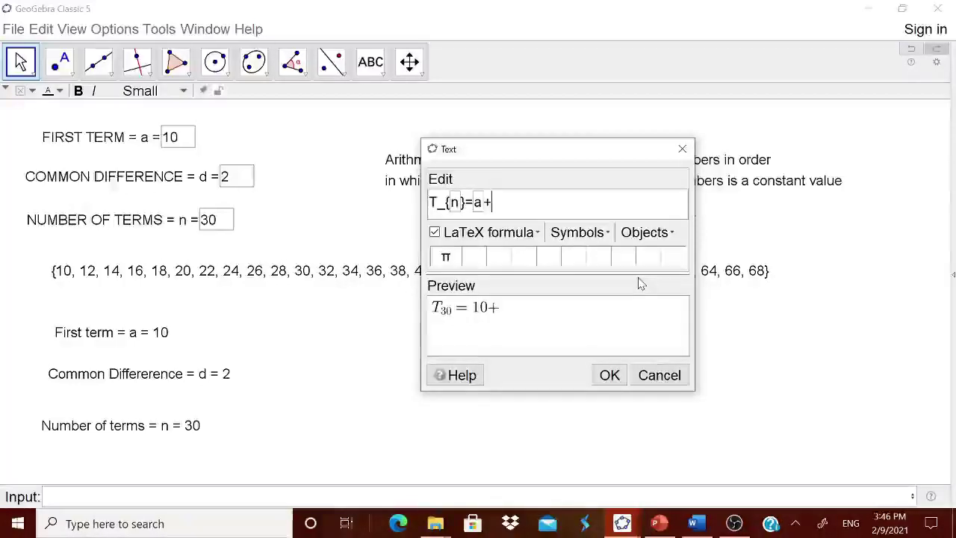
text(+()
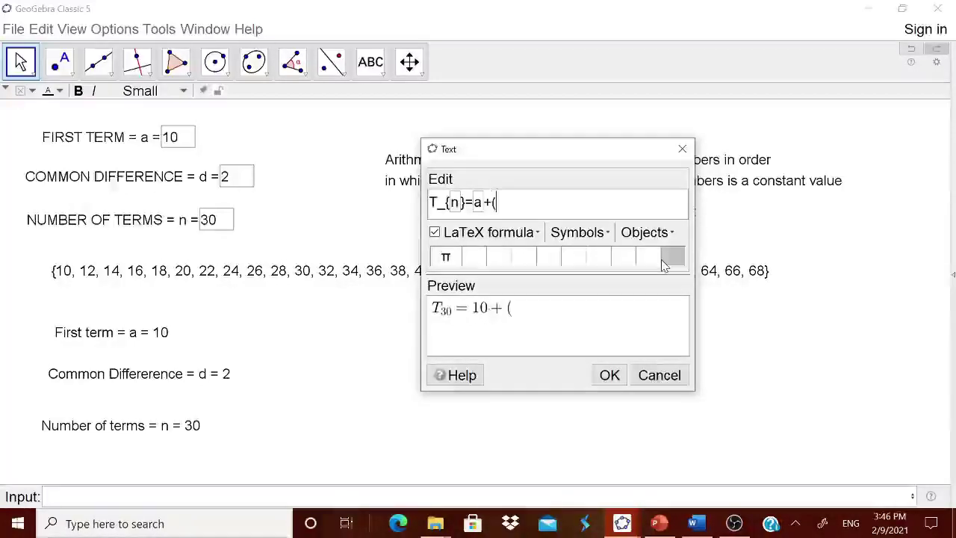
click(646, 236)
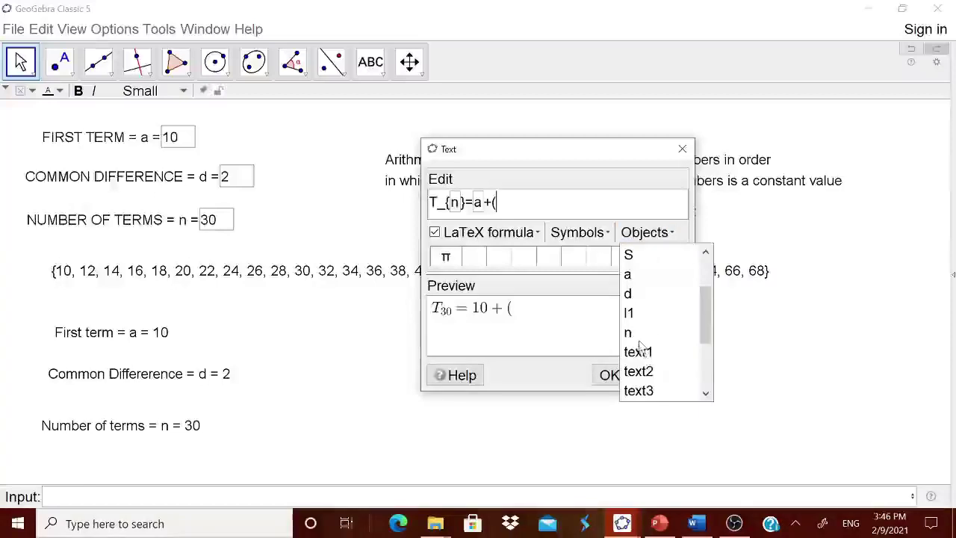
click(638, 339)
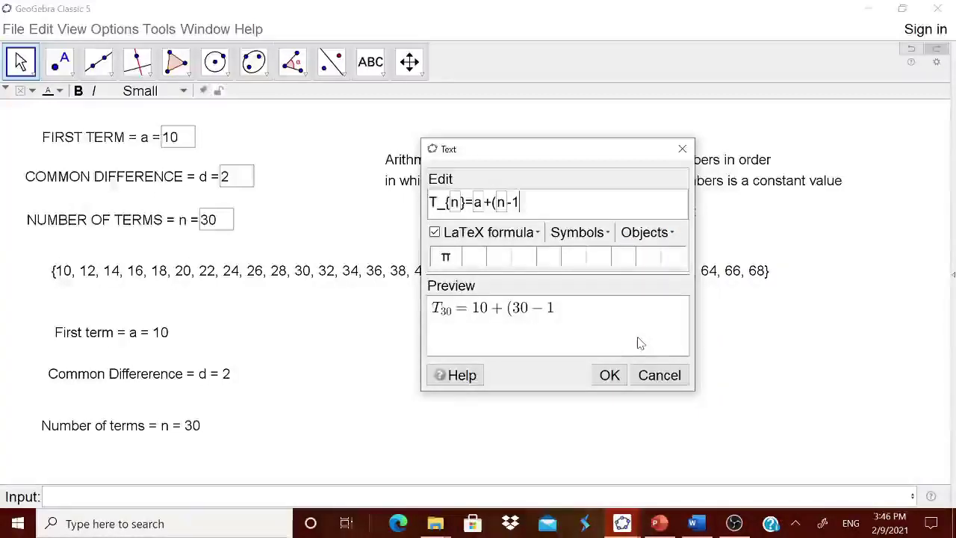
click(659, 233)
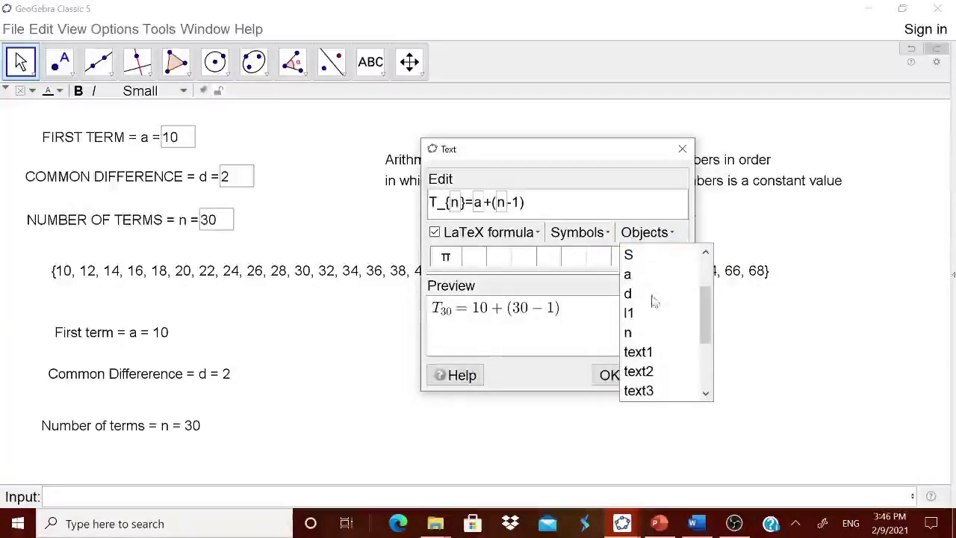
click(637, 297)
click(610, 376)
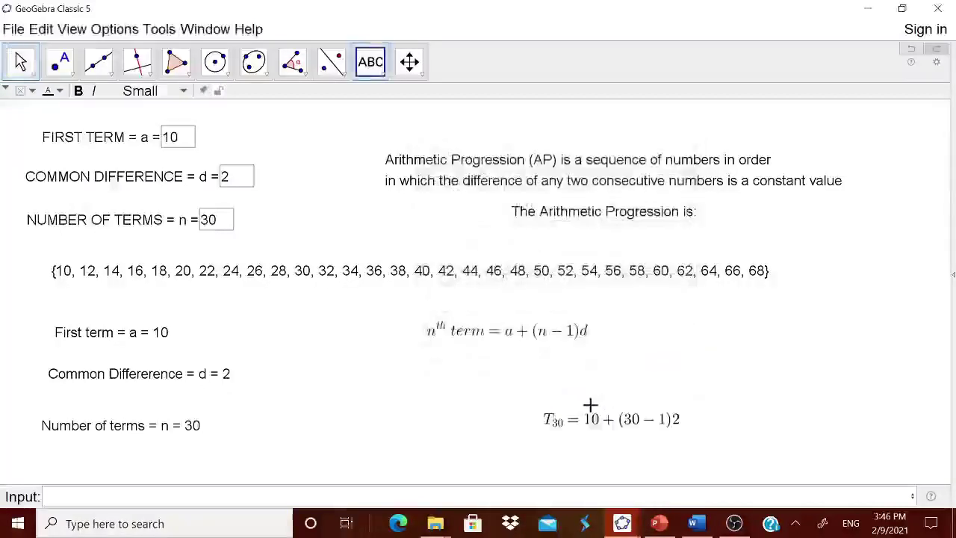
drag(507, 374, 497, 380)
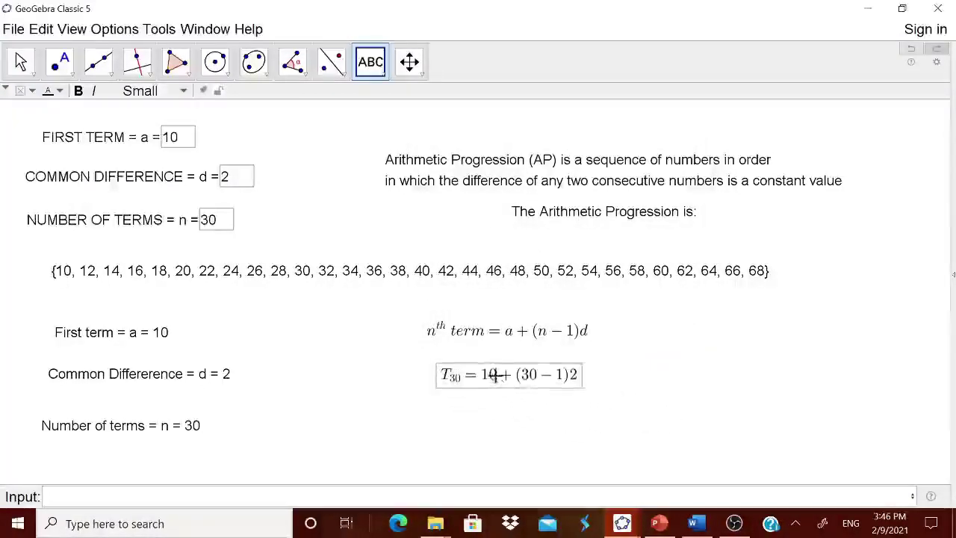
Start a new LaTeX text beside the T formula using the subscript template, with base T and plain subscript n, followed by an equals sign
click(384, 77)
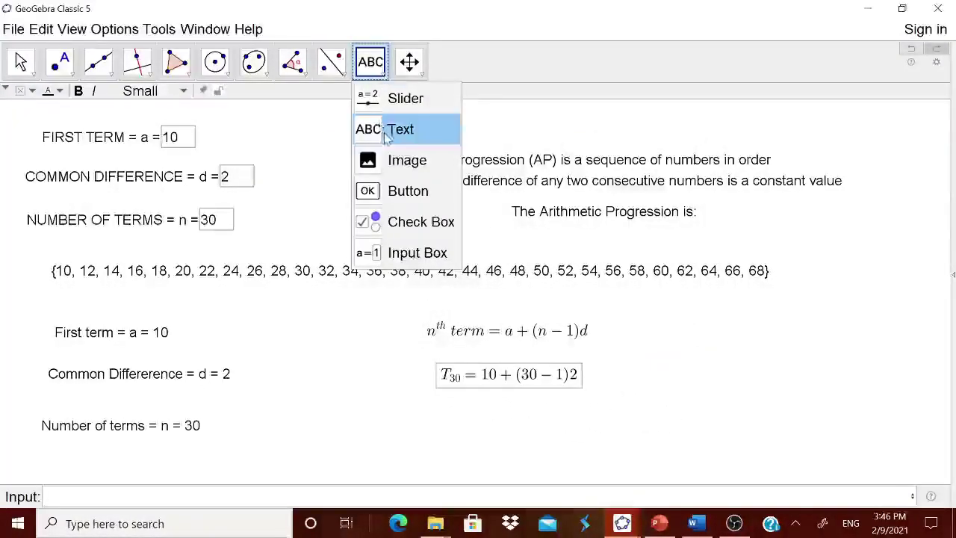
click(401, 128)
click(657, 358)
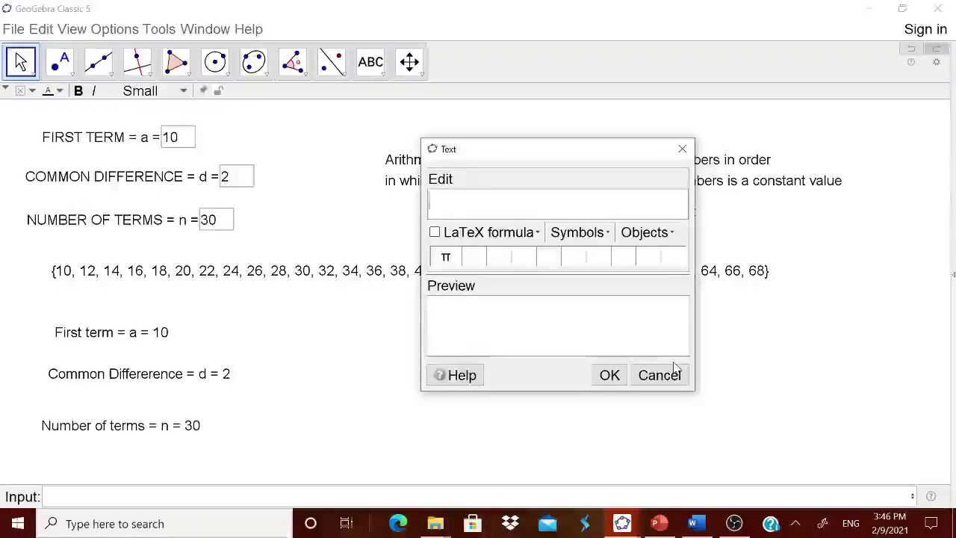
click(452, 234)
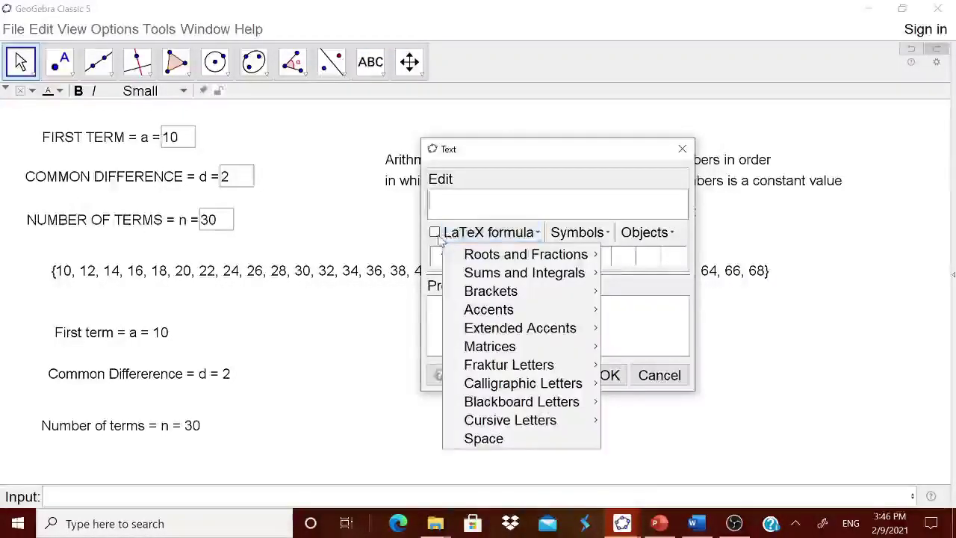
click(451, 236)
click(465, 238)
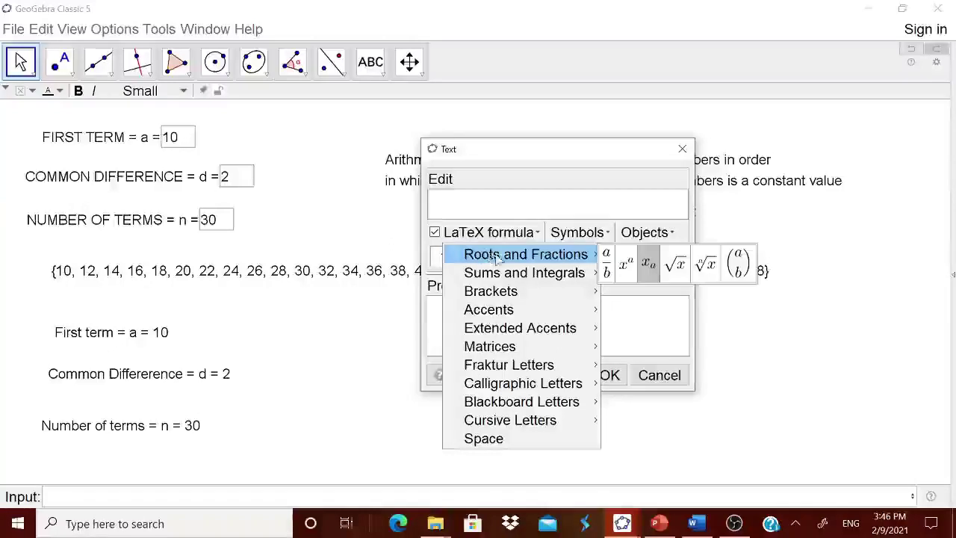
mouse_move(582, 255)
click(647, 273)
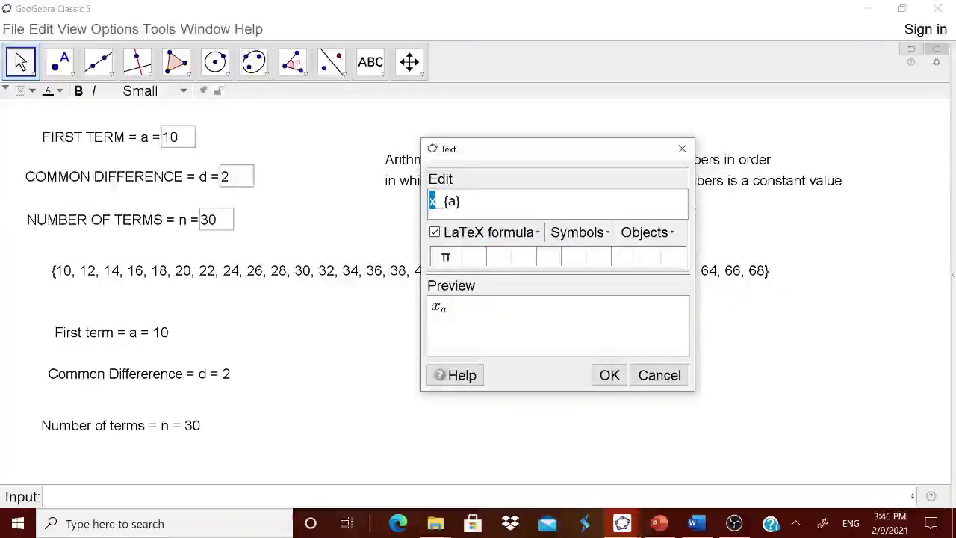
click(449, 201)
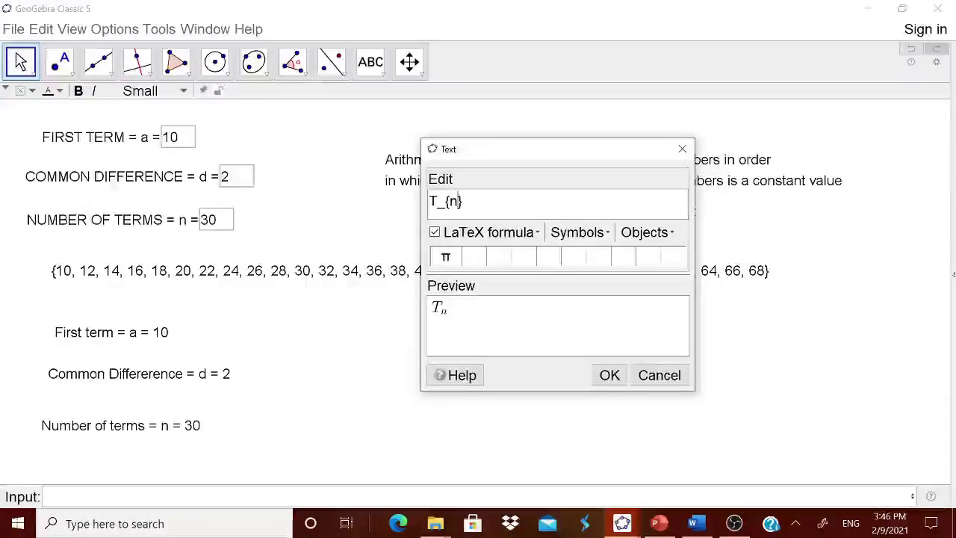
click(463, 201)
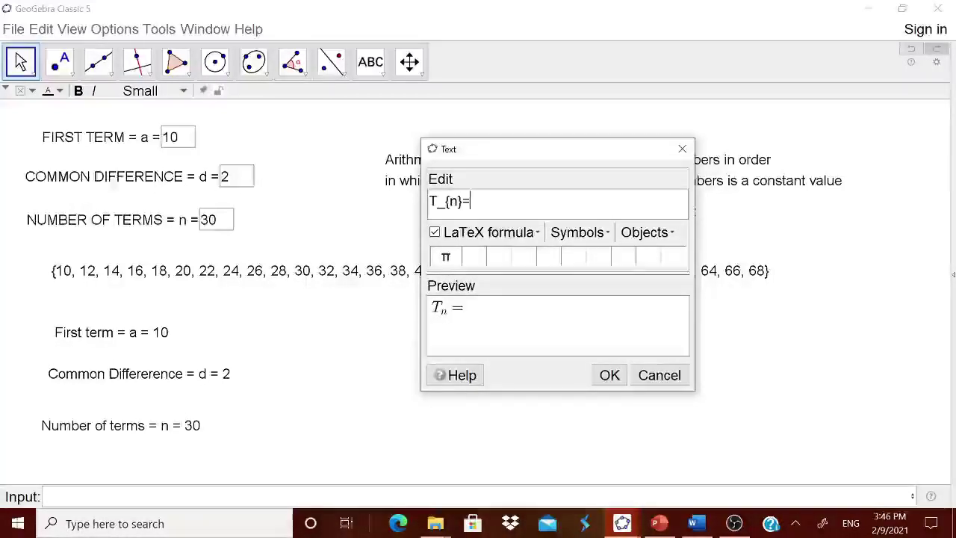
Complete the T_{n}= text with the linked object tn and place it under the substituted nth term formula
click(647, 233)
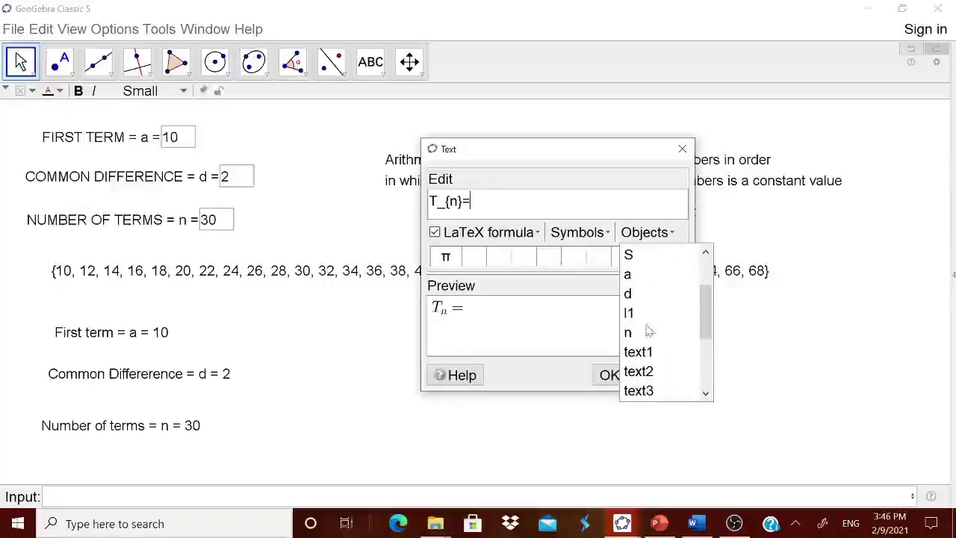
drag(702, 319, 704, 377)
click(640, 397)
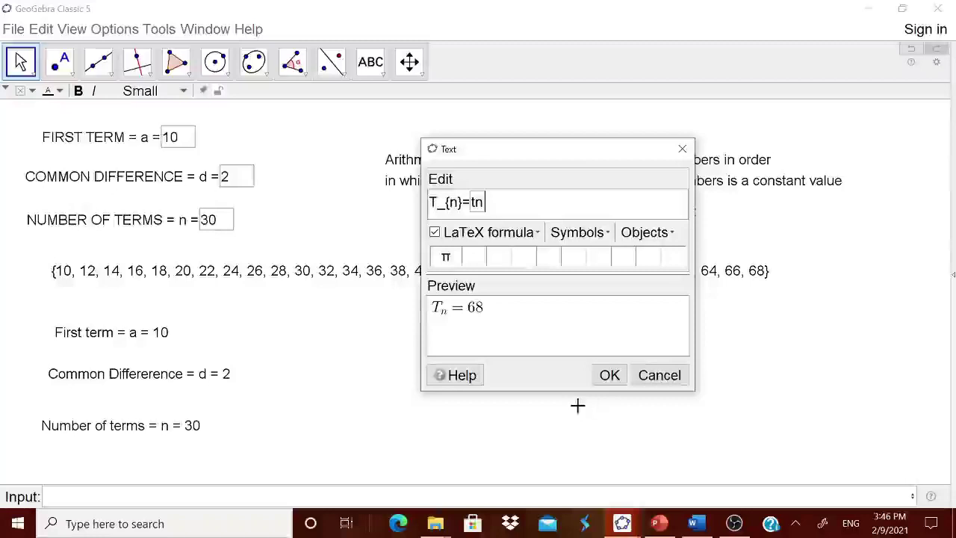
click(609, 376)
drag(685, 380, 496, 437)
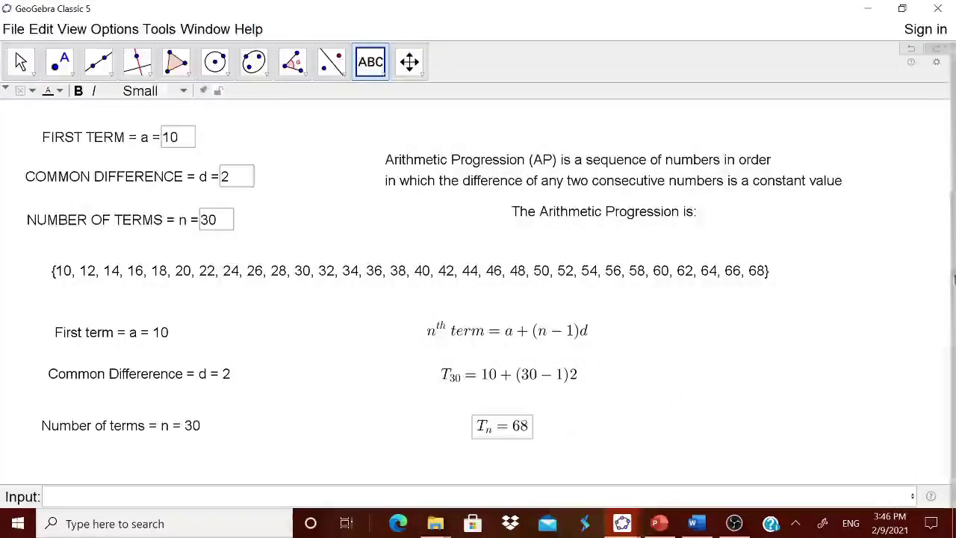
key(Escape)
Set the first term a to 25 and the number of terms n to 25 in their input boxes
double_click(171, 136)
text(25)
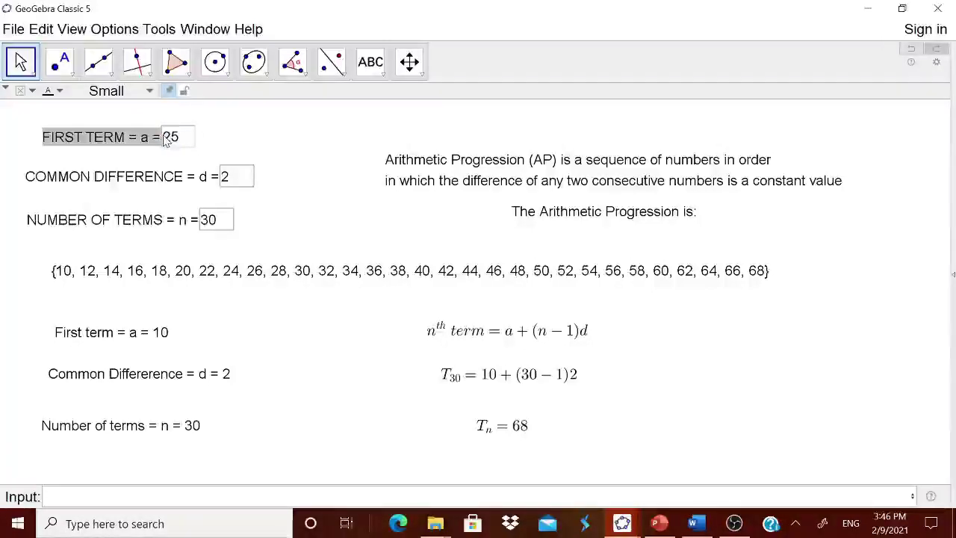
key(Return)
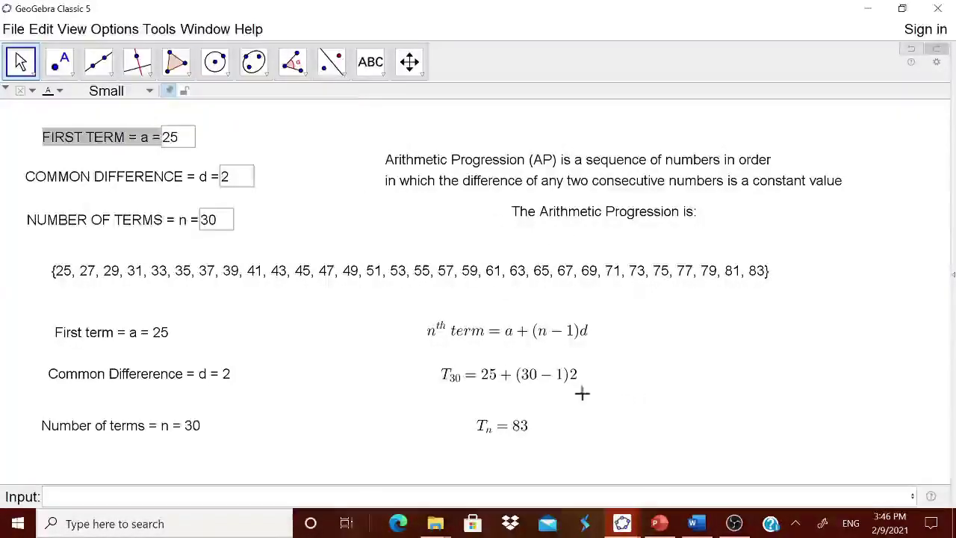
click(222, 230)
drag(214, 225, 201, 226)
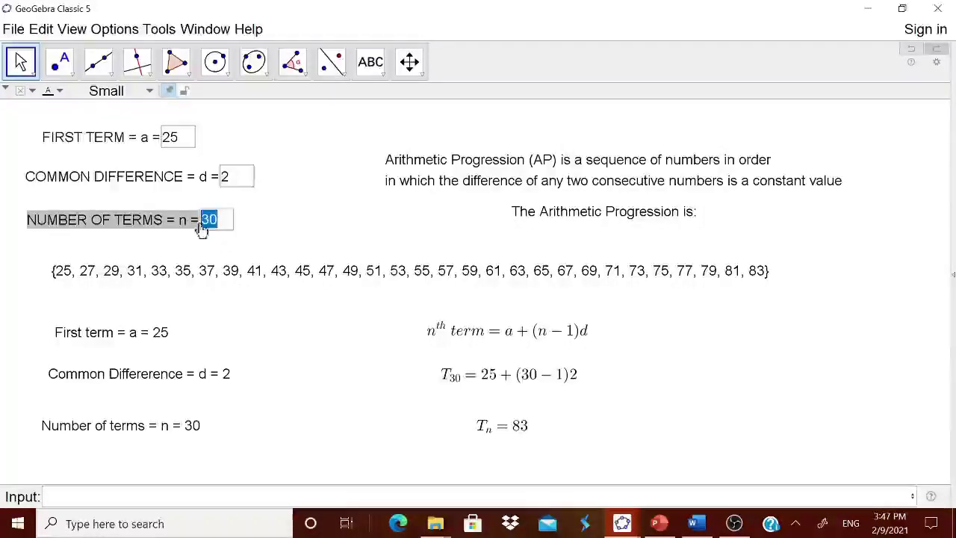
text(25)
key(Return)
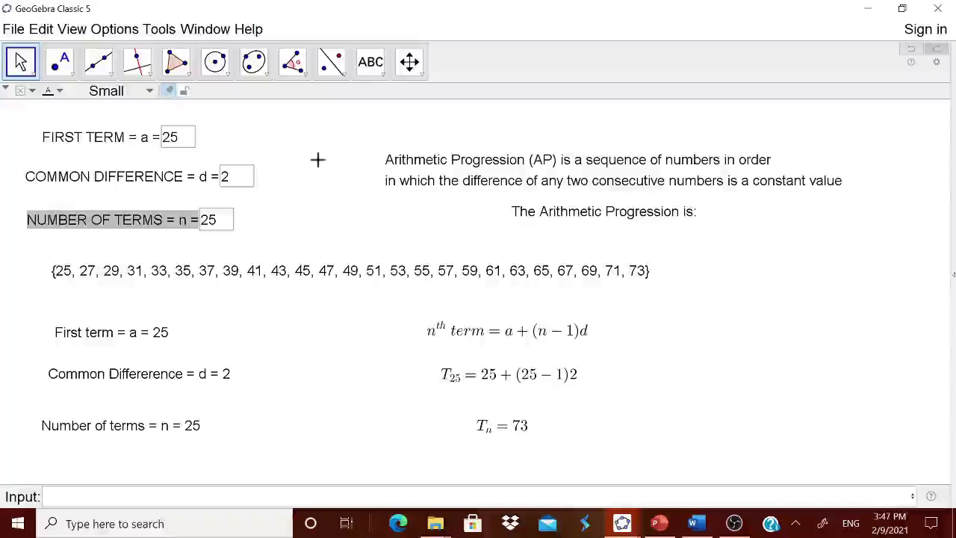
Start a LaTeX text for the sum in the empty area beside the nth term formulas, reading S_{n}= from the subscript template
click(382, 81)
click(403, 127)
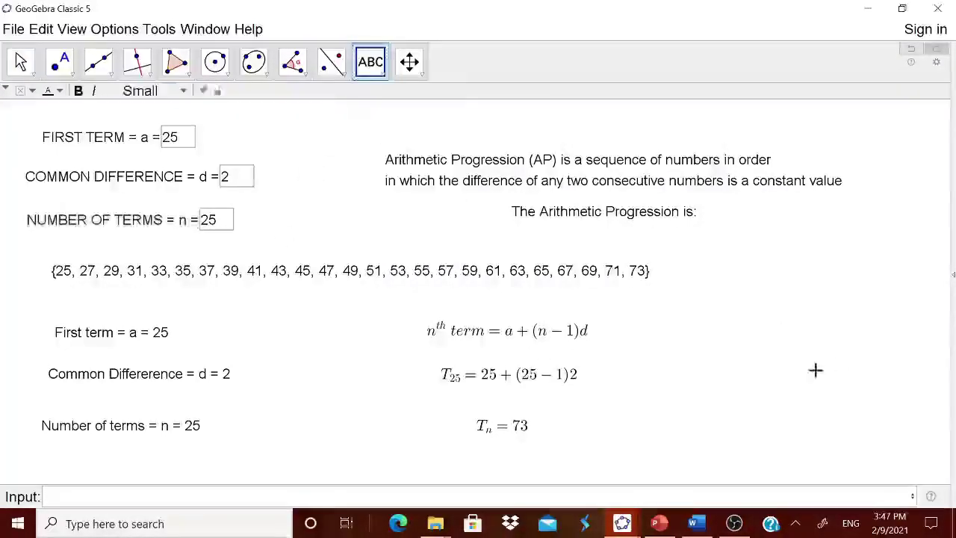
click(815, 370)
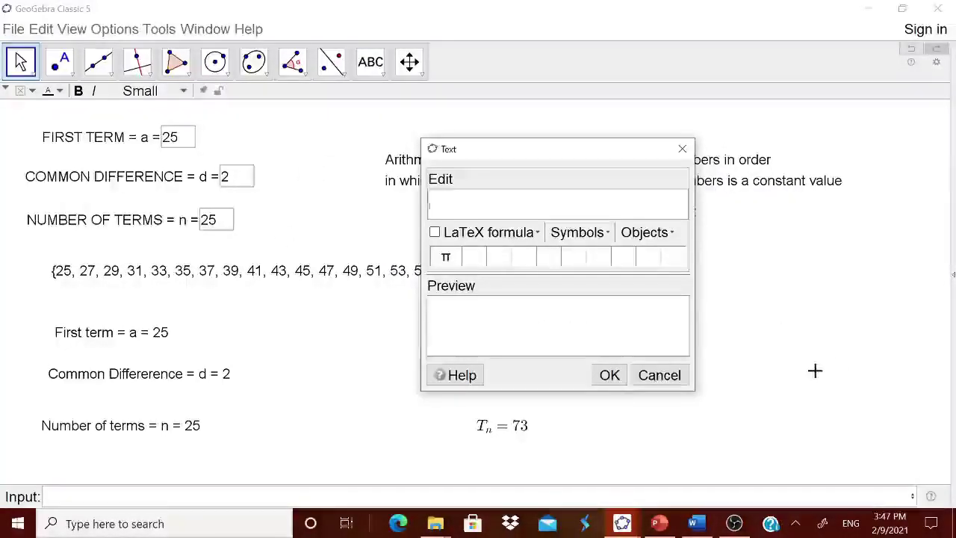
click(460, 236)
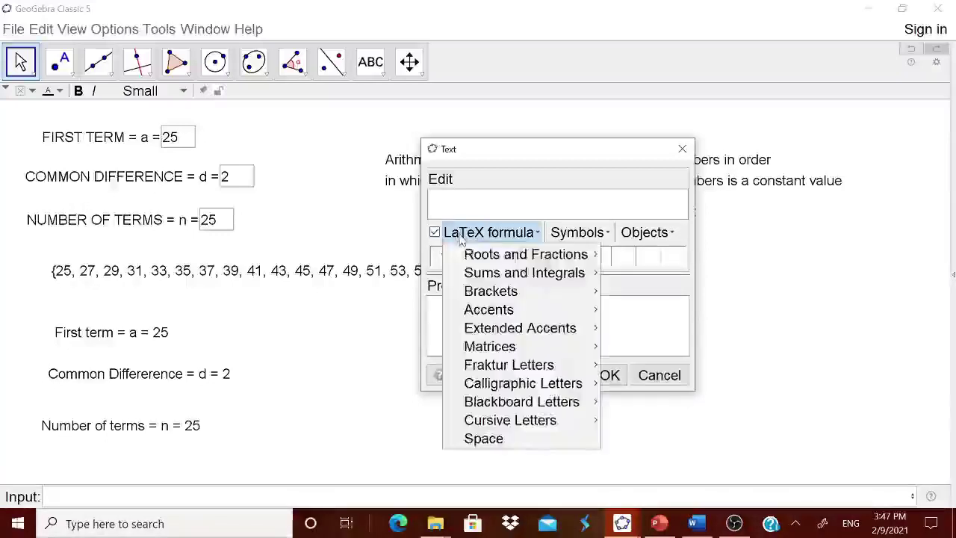
mouse_move(587, 254)
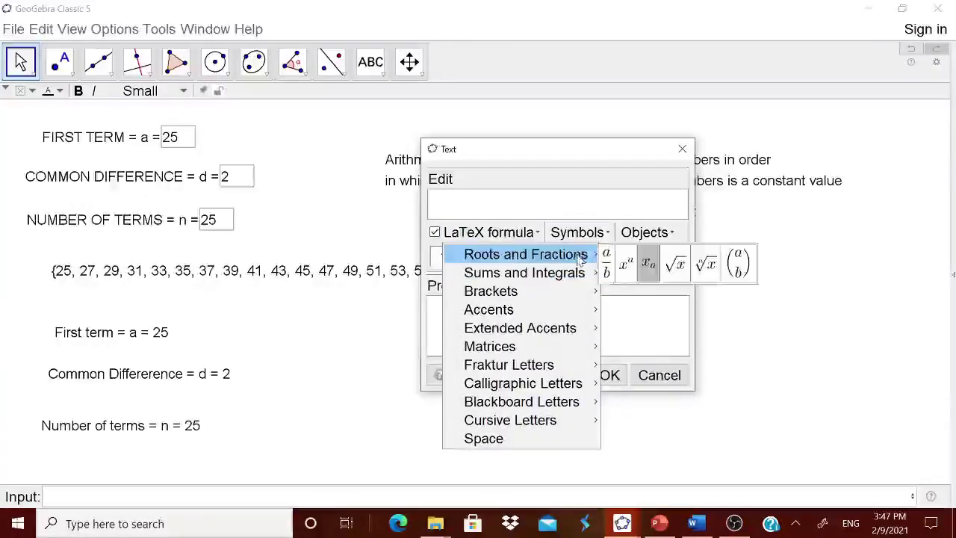
click(649, 263)
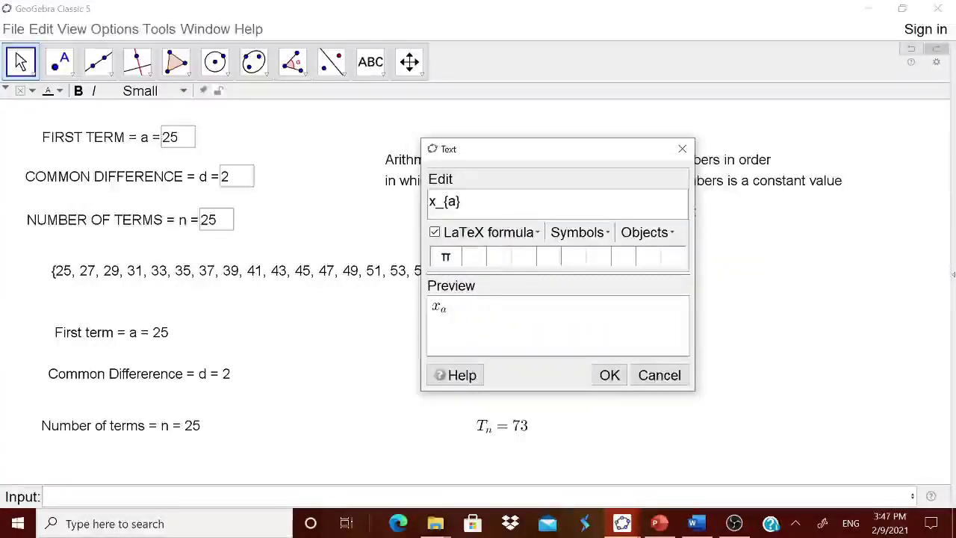
text(=)
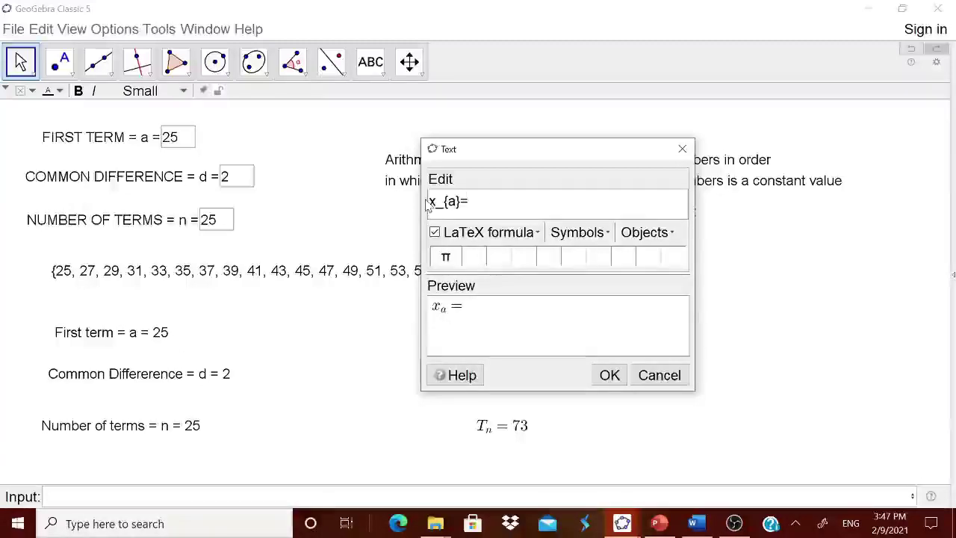
drag(429, 202, 436, 202)
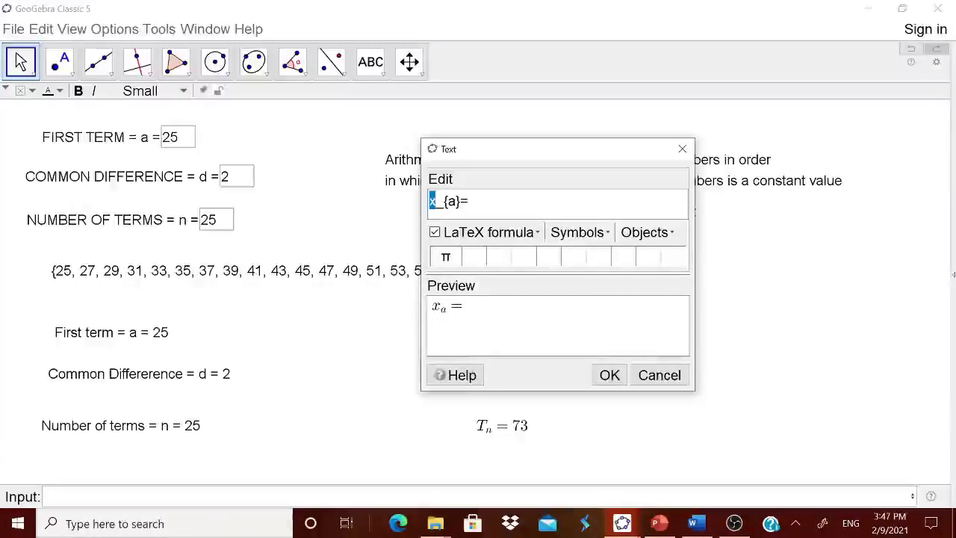
text(S_{)
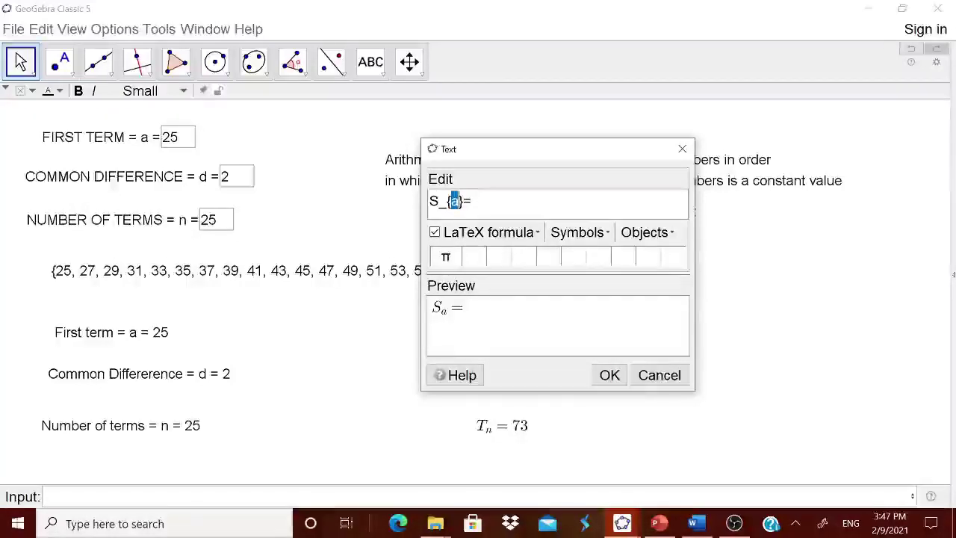
text(n)
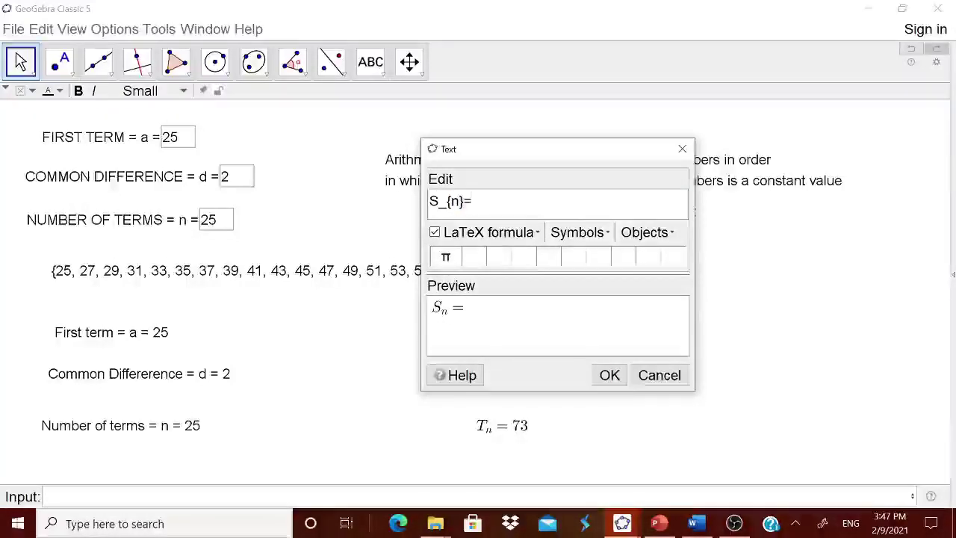
Add a fraction after the equals sign in the S_{n} text, with numerator n and denominator 2
click(491, 233)
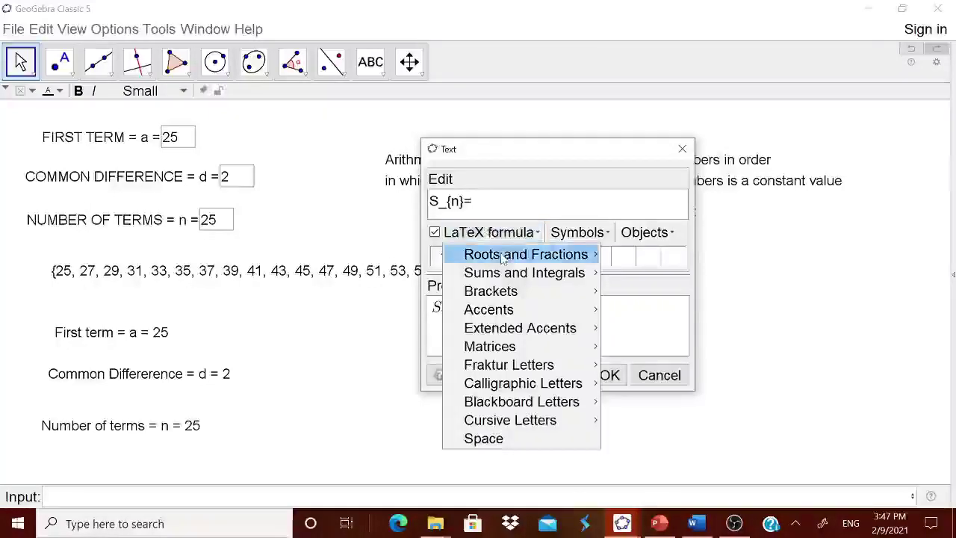
mouse_move(504, 259)
click(606, 264)
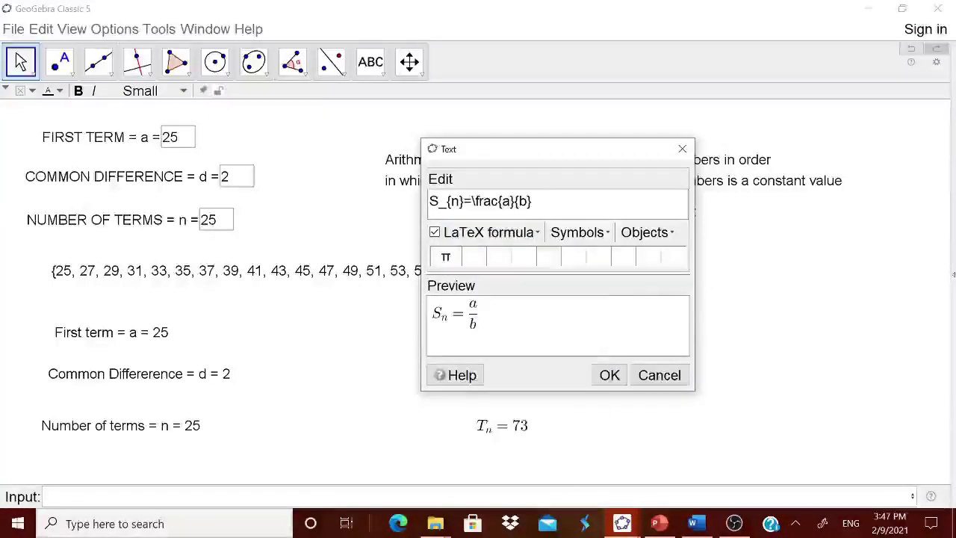
double_click(505, 201)
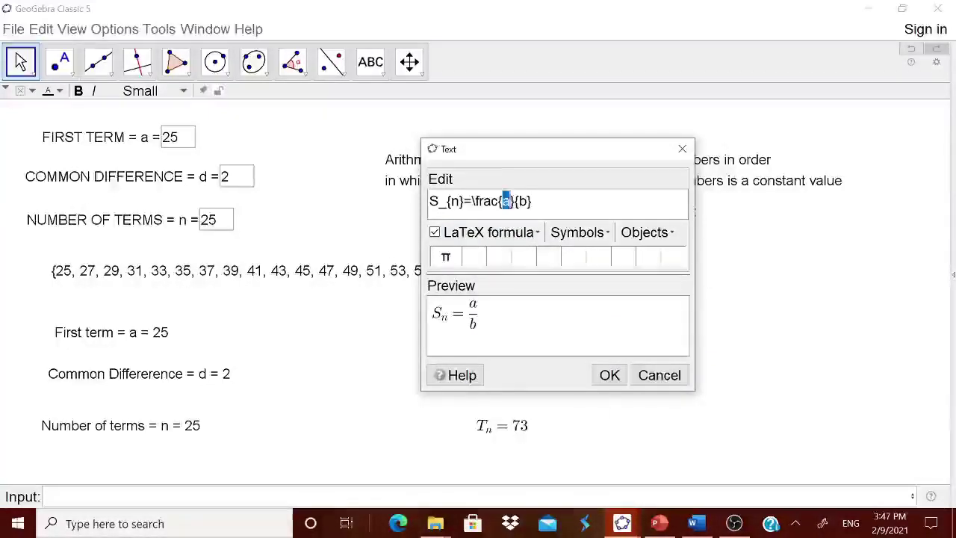
text(n}{)
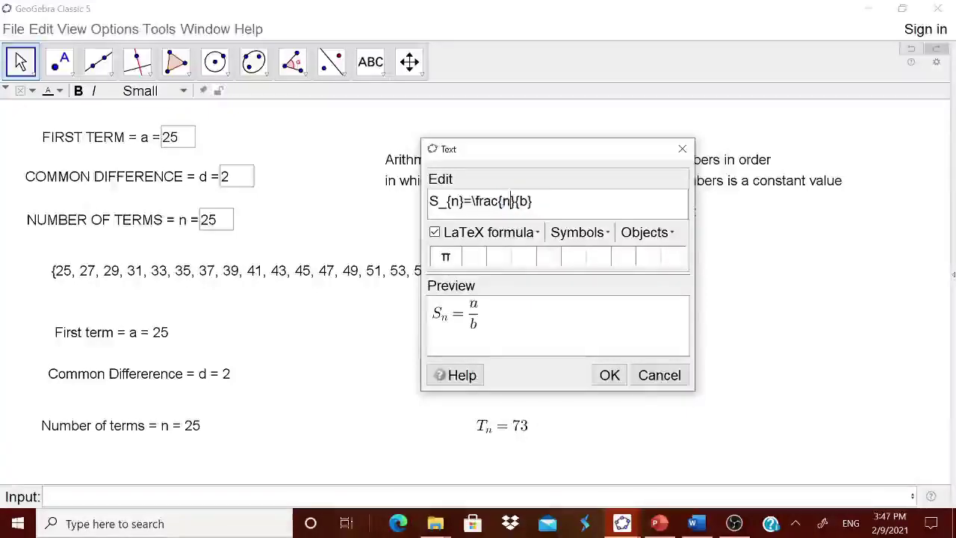
text(2)
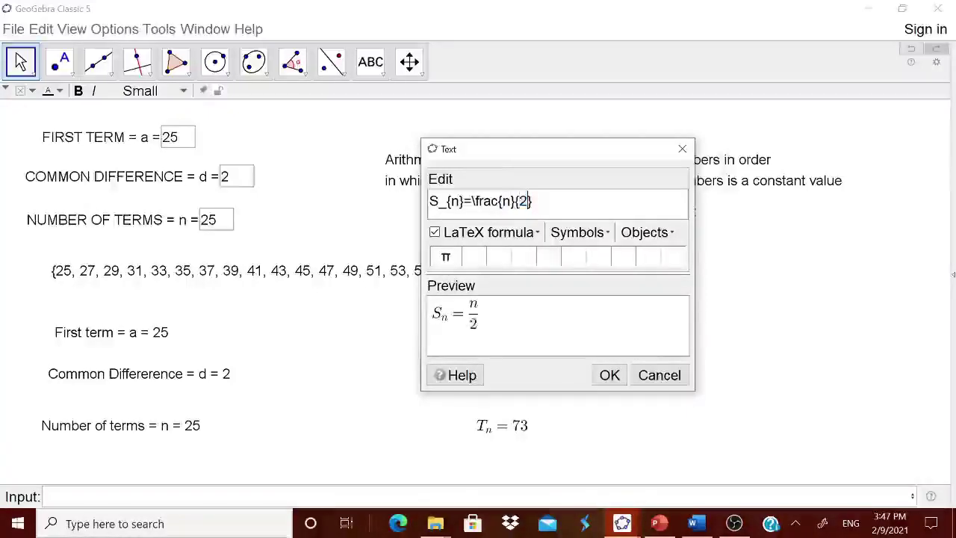
Complete the S_{n} formula text with ×[2a+(n-1)d] after the fraction and place it beside the nth term formulas
click(577, 232)
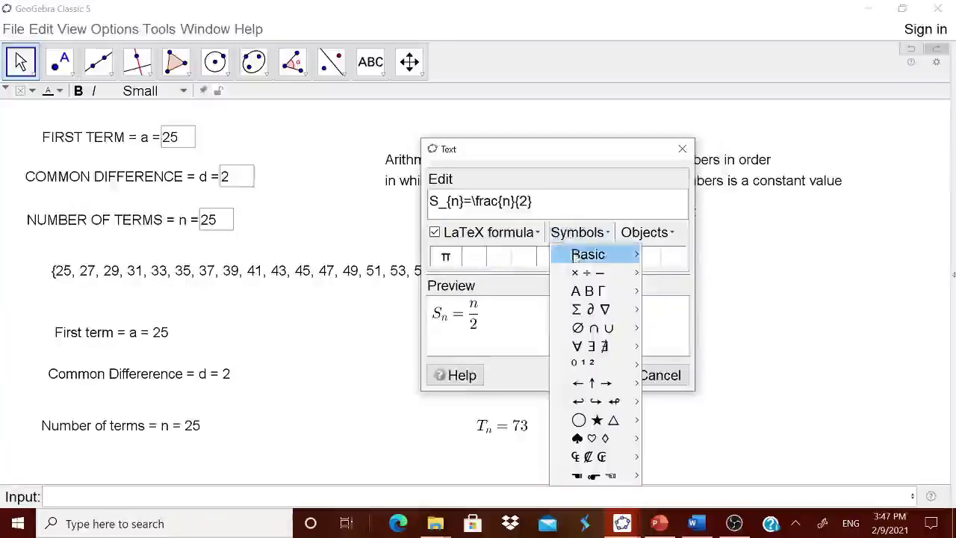
mouse_move(587, 273)
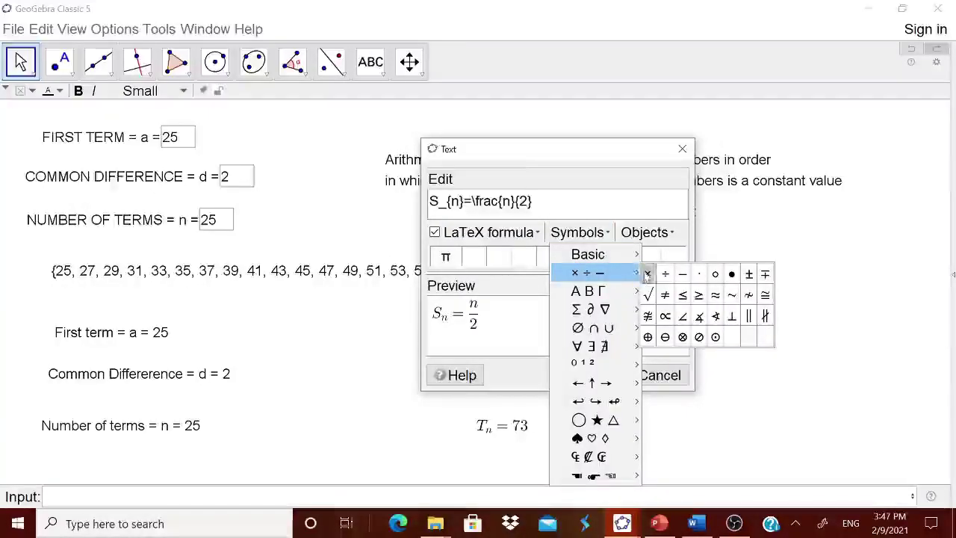
click(648, 274)
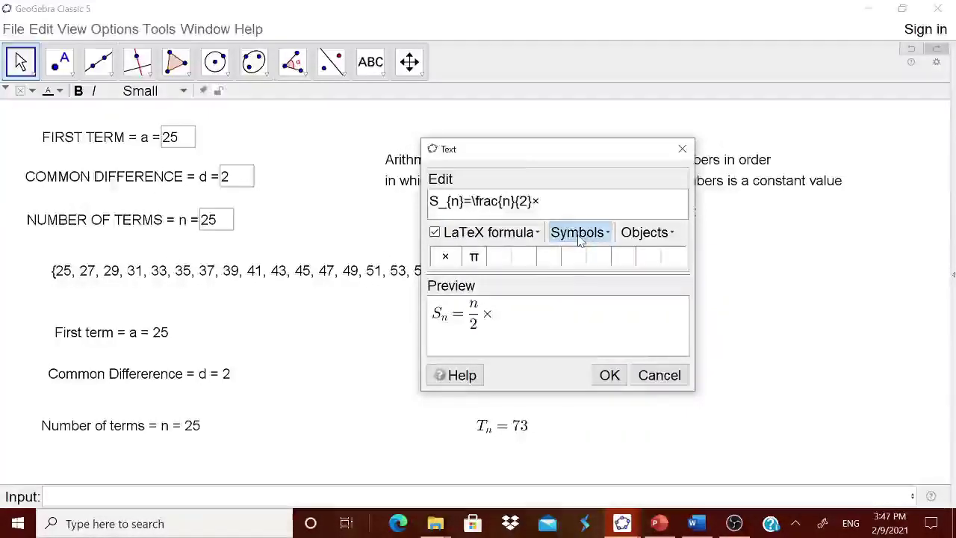
text([2)
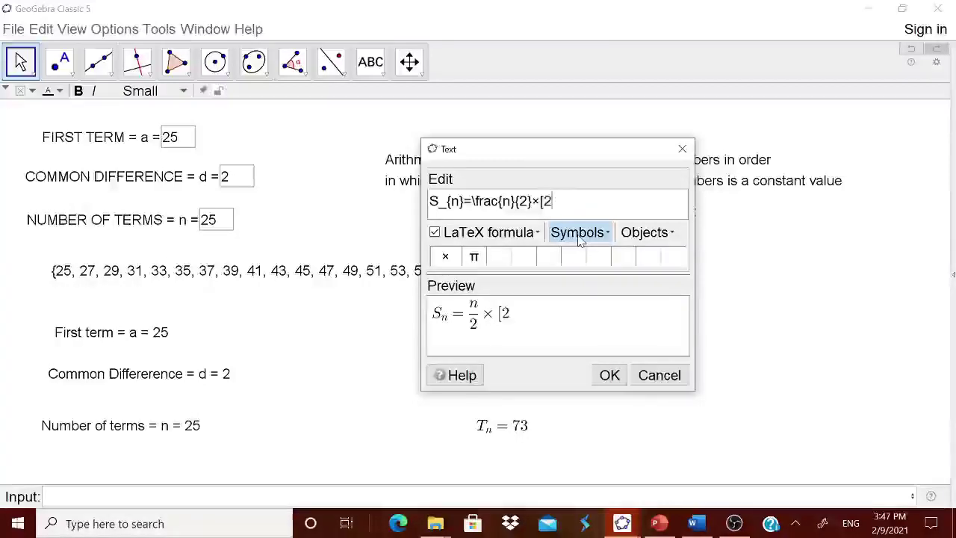
text(a)
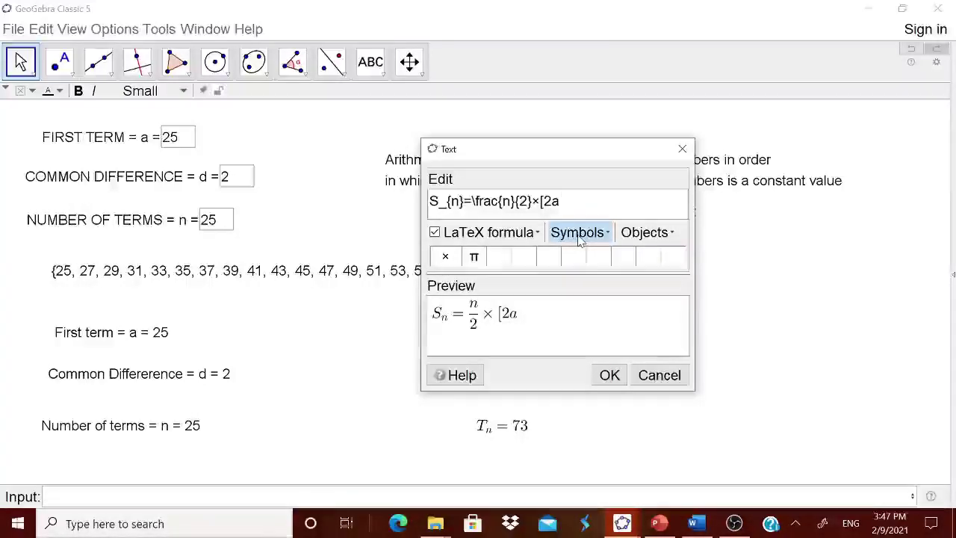
text(+)
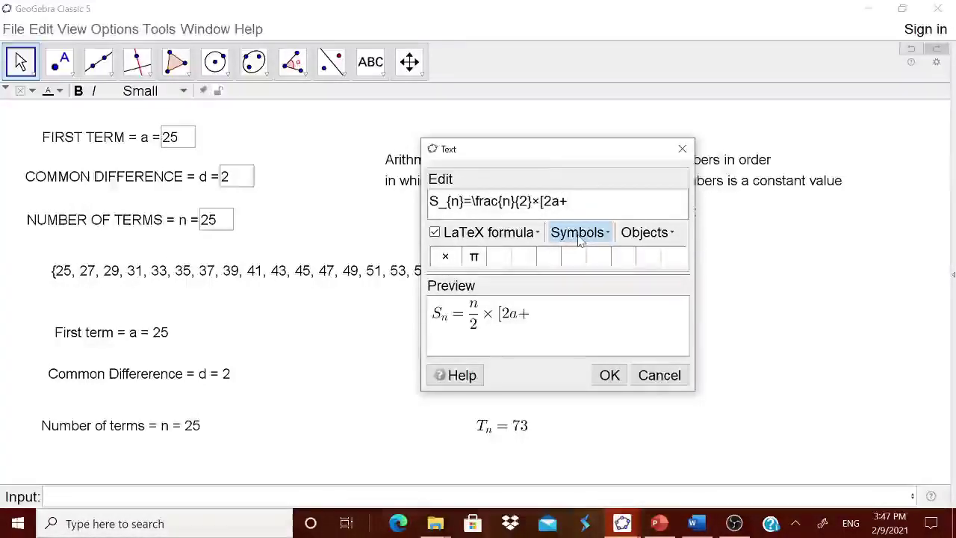
text((n)
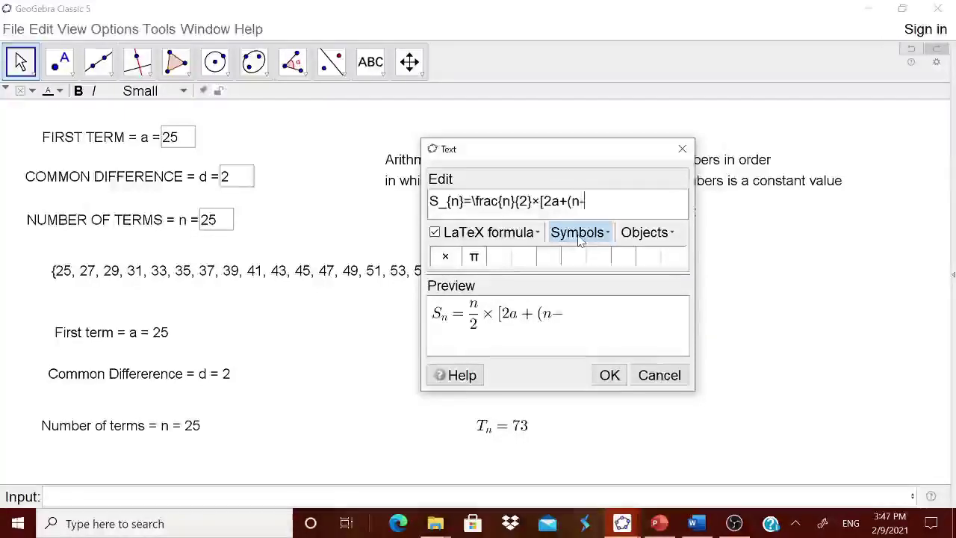
text(-1)d)
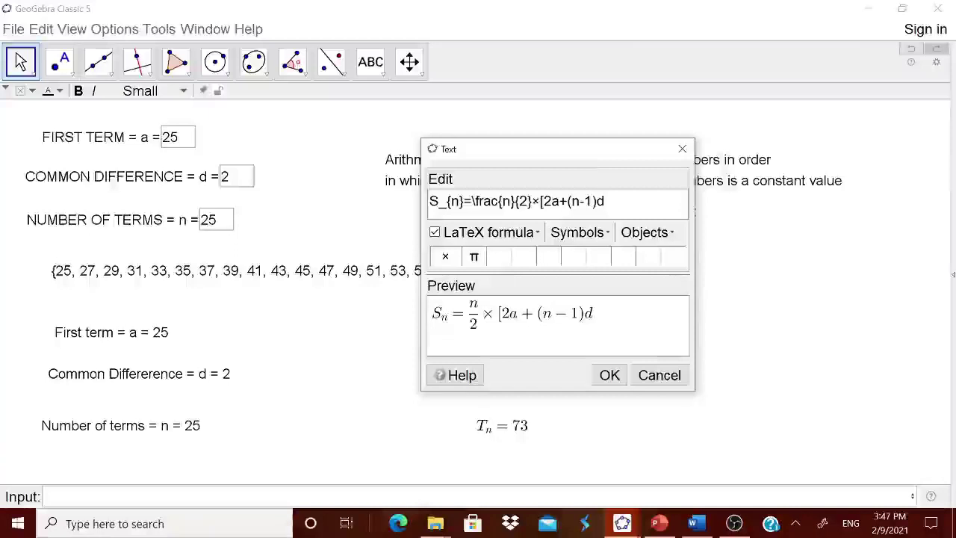
text(])
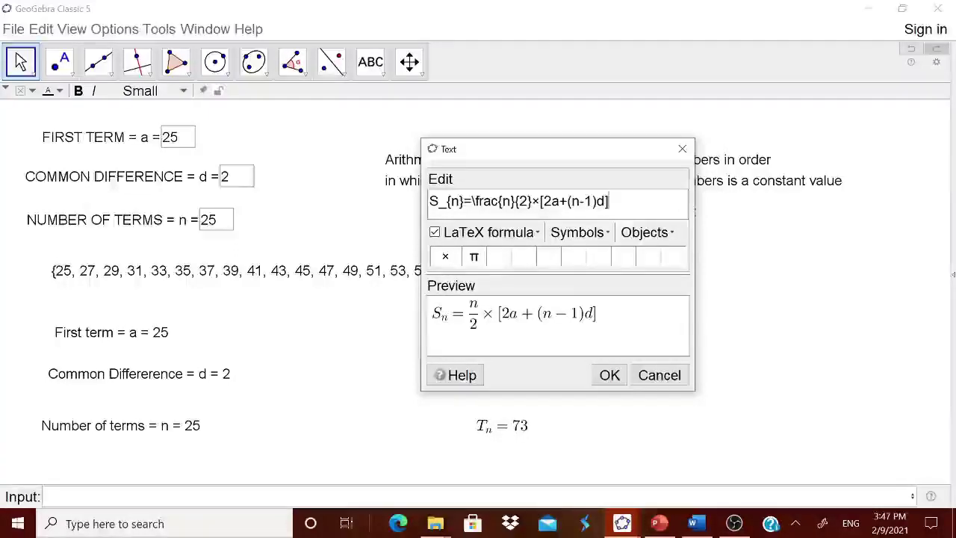
click(617, 383)
drag(830, 388, 739, 311)
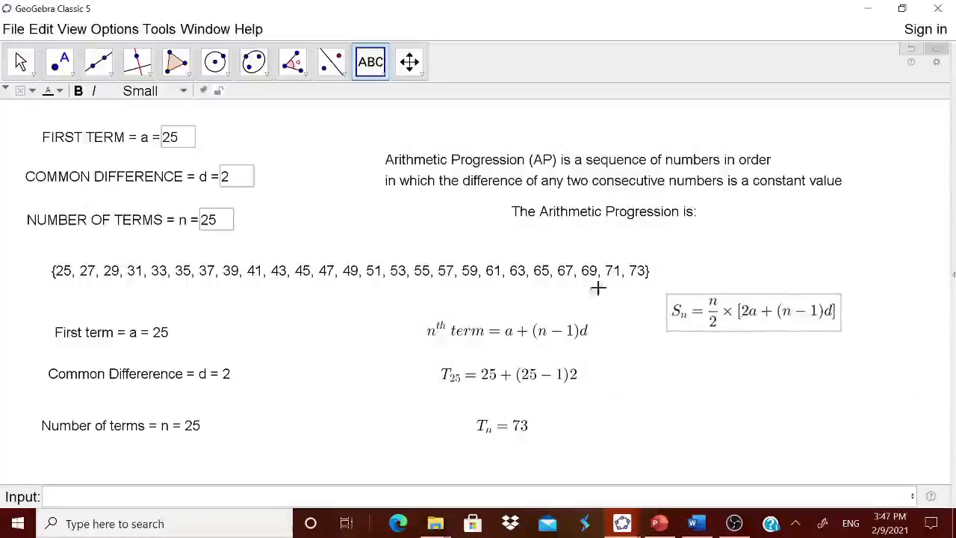
Start a second LaTeX text below the sum formula, reading S_{n}= from the subscript template
click(370, 61)
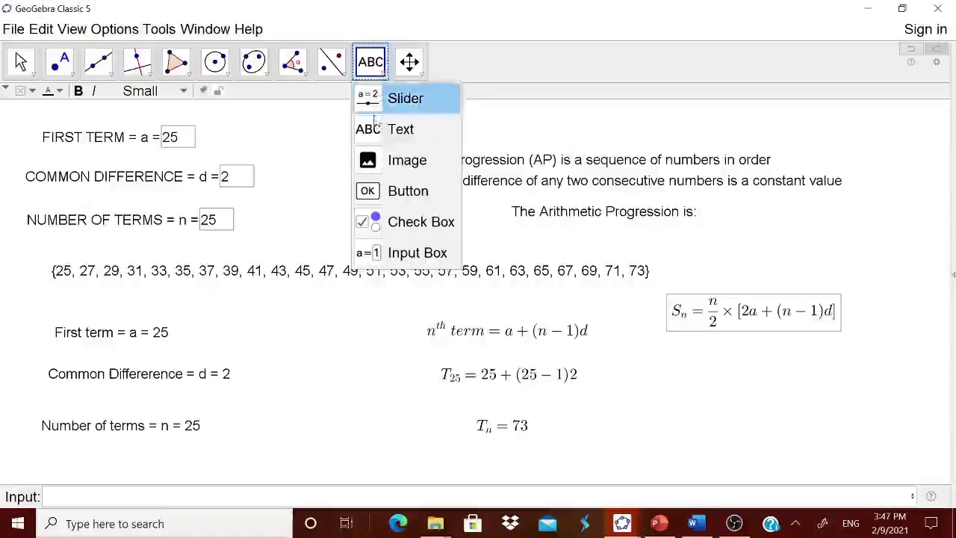
click(765, 402)
text(Sn)
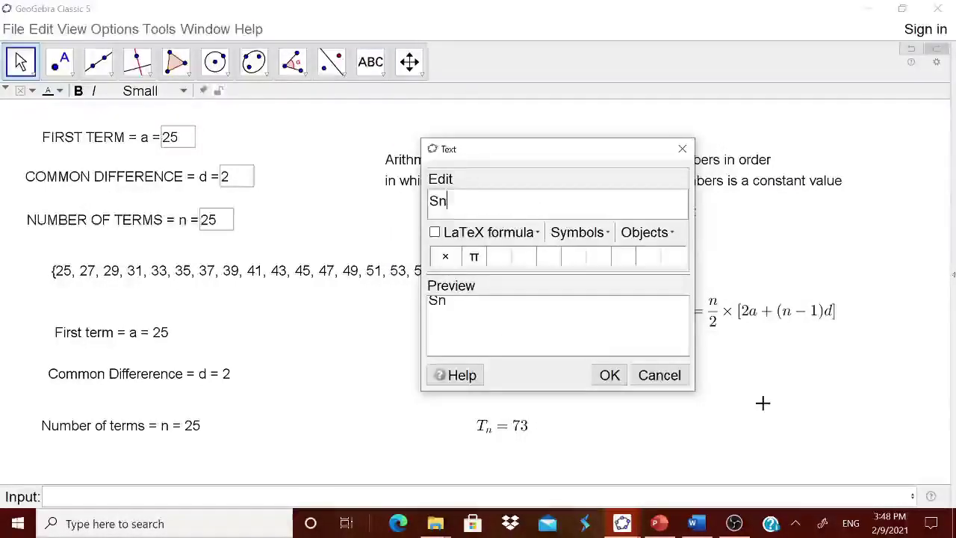
key(BackSpace)
key(BackSpace)
click(469, 241)
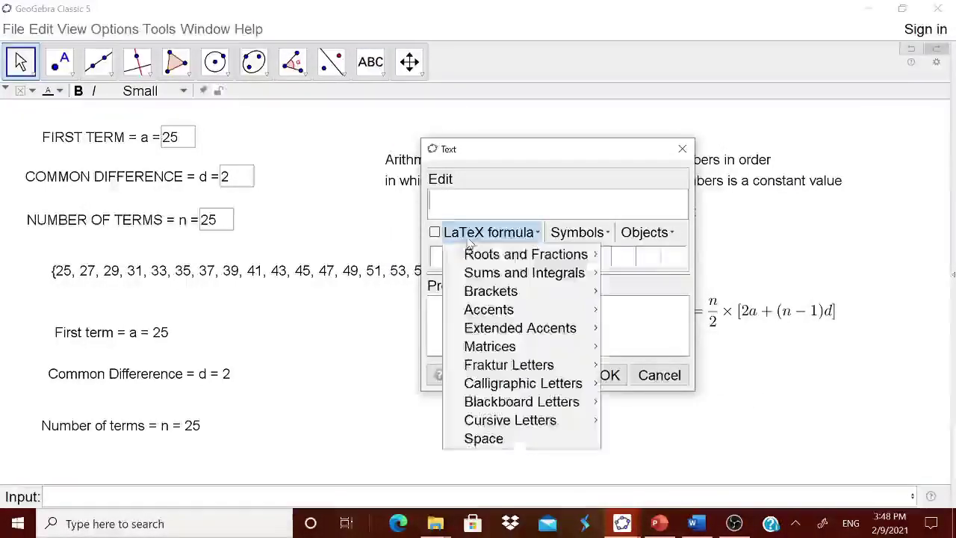
click(447, 238)
click(453, 238)
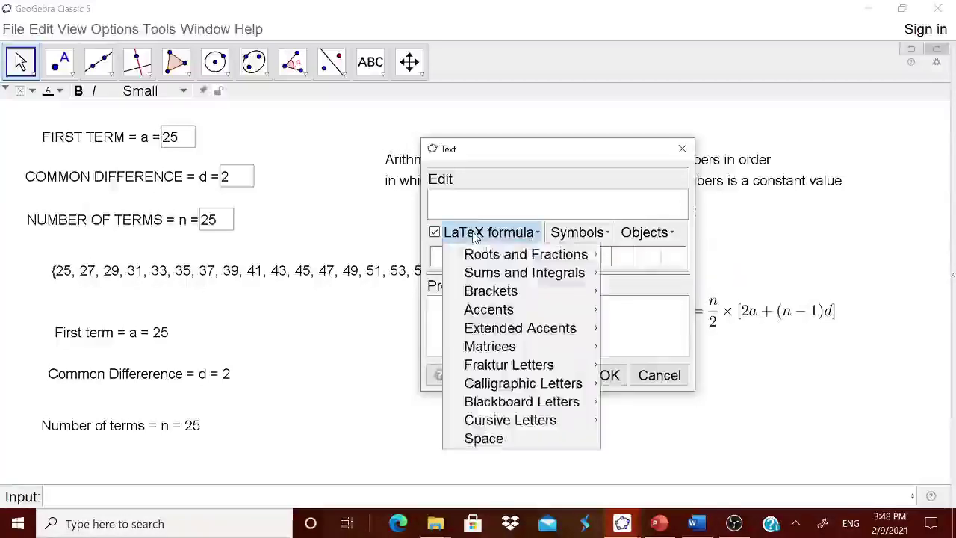
mouse_move(538, 254)
click(648, 264)
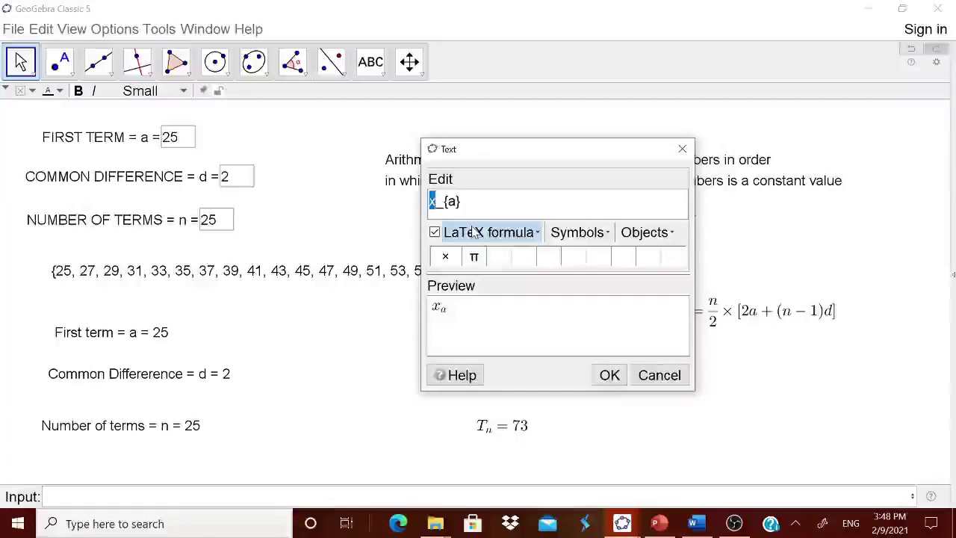
text(S_{)
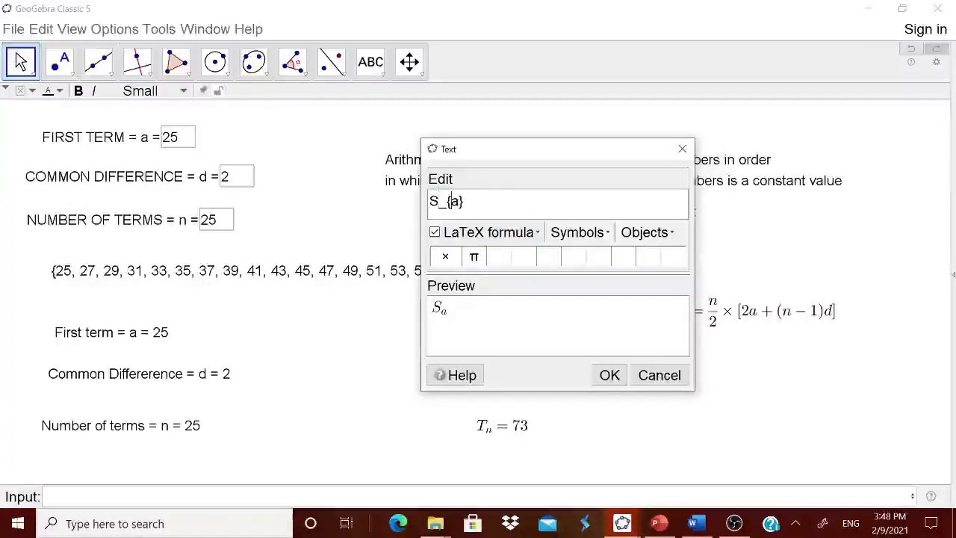
text(n})
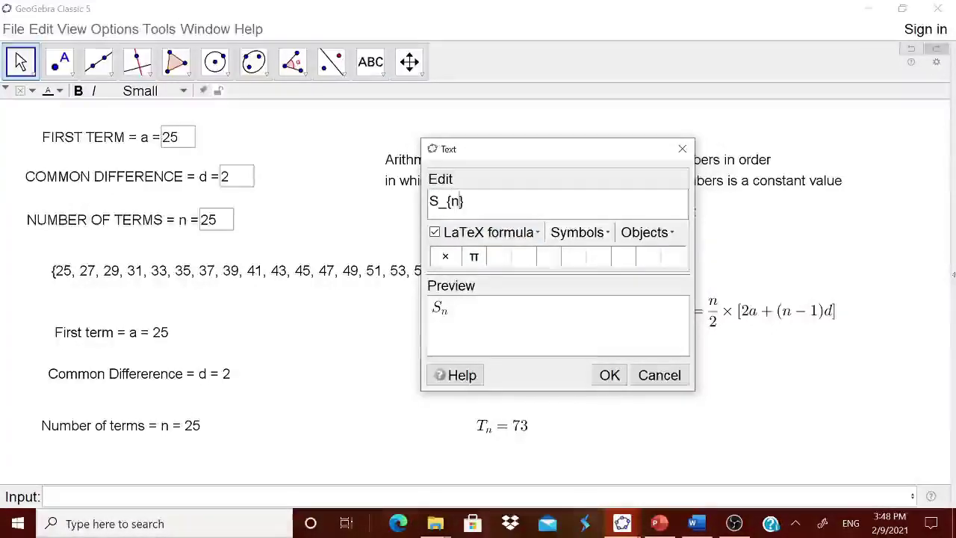
text(=)
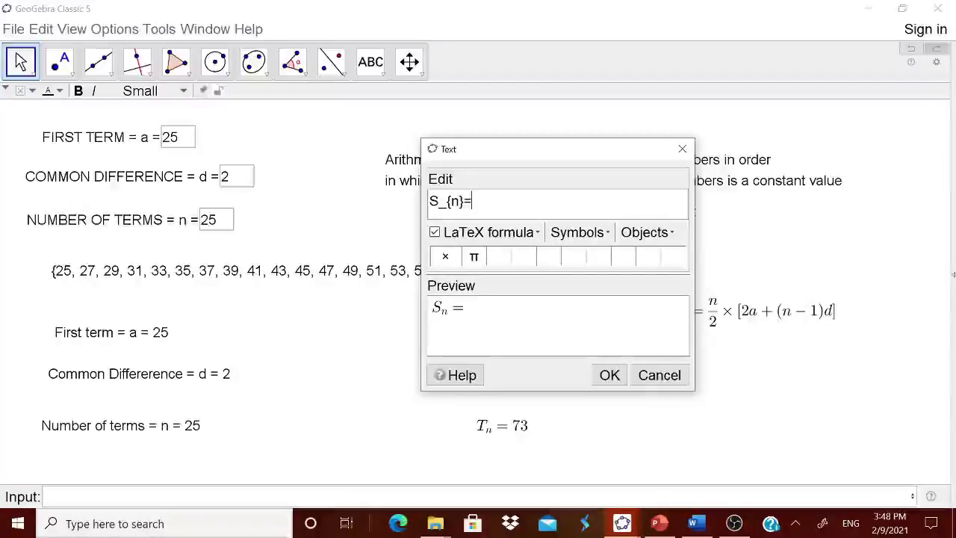
Complete the S_{n}= text with the linked object S and add it under the sum formula
click(645, 232)
scroll(684, 331, up, 3)
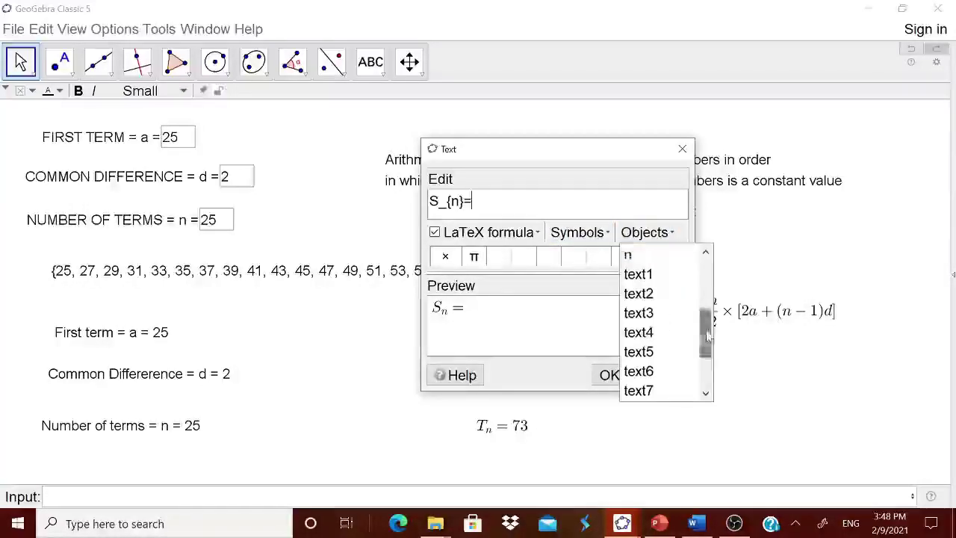
click(639, 275)
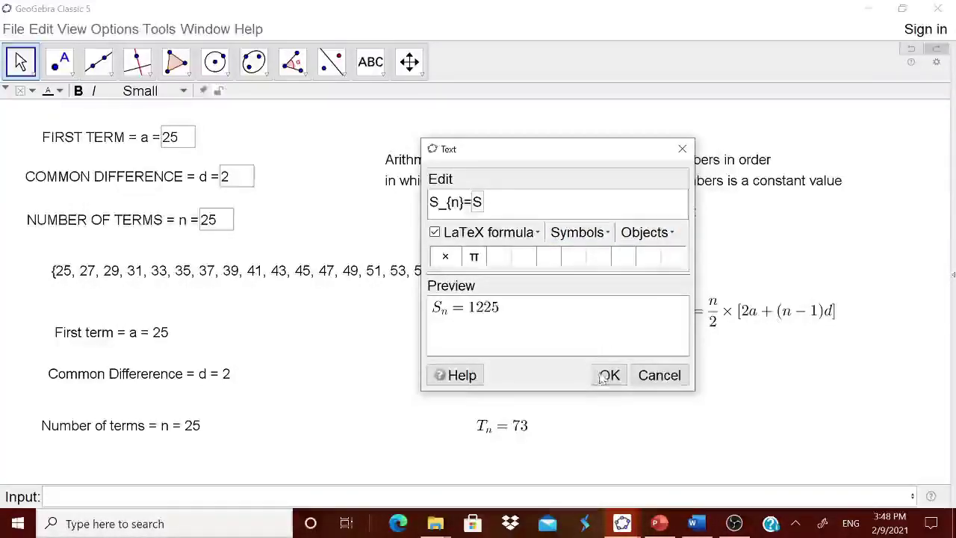
click(608, 375)
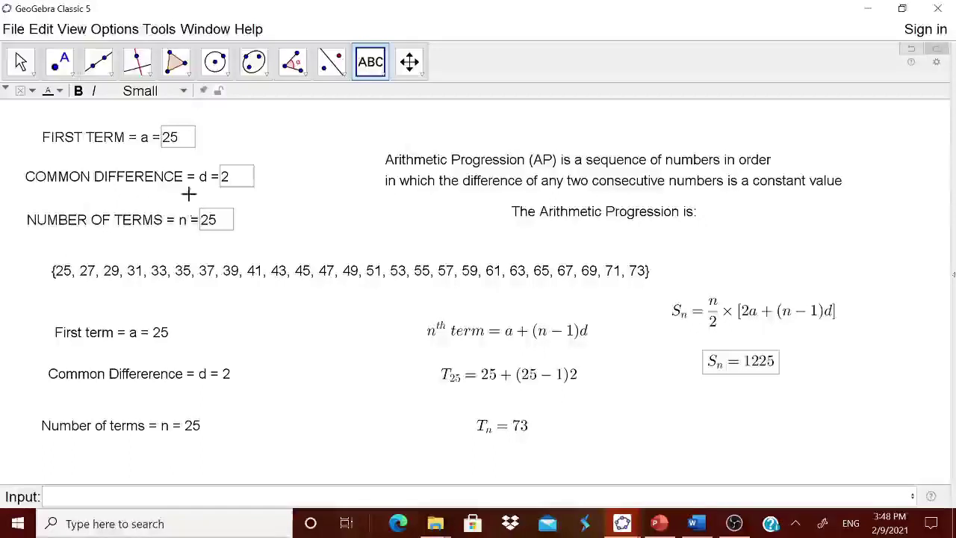
Test the worksheet with common differences of 3 and -3, leaving d set to -3 in its input box
click(228, 178)
click(224, 180)
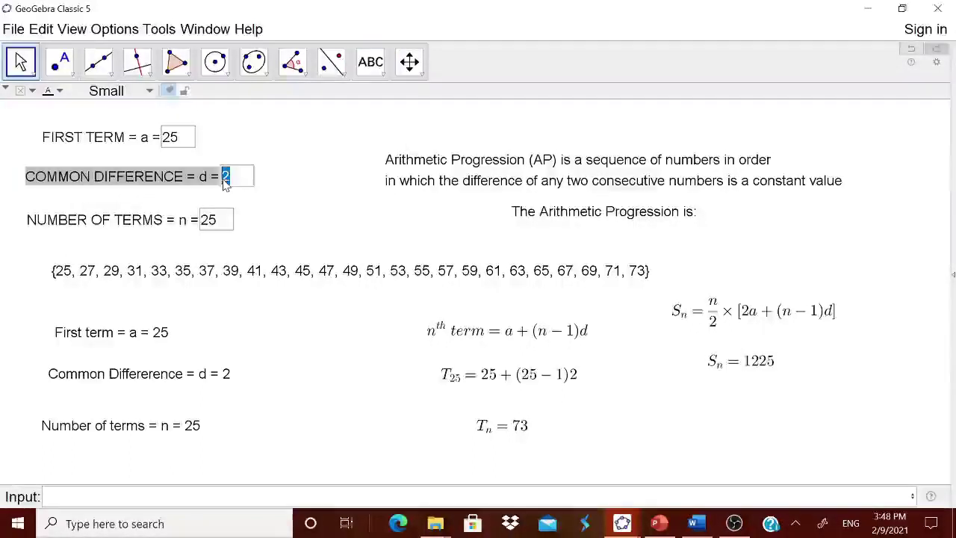
text(3)
key(Return)
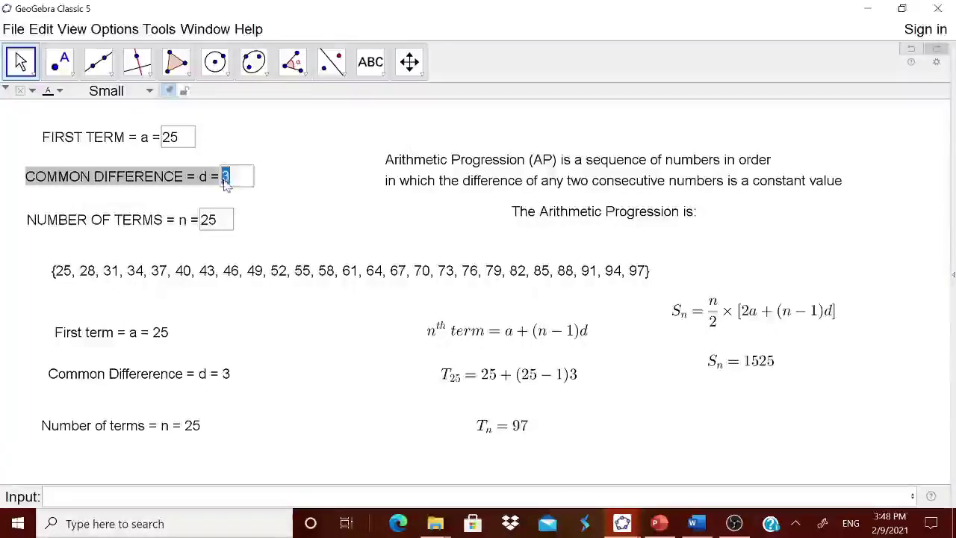
text(-3)
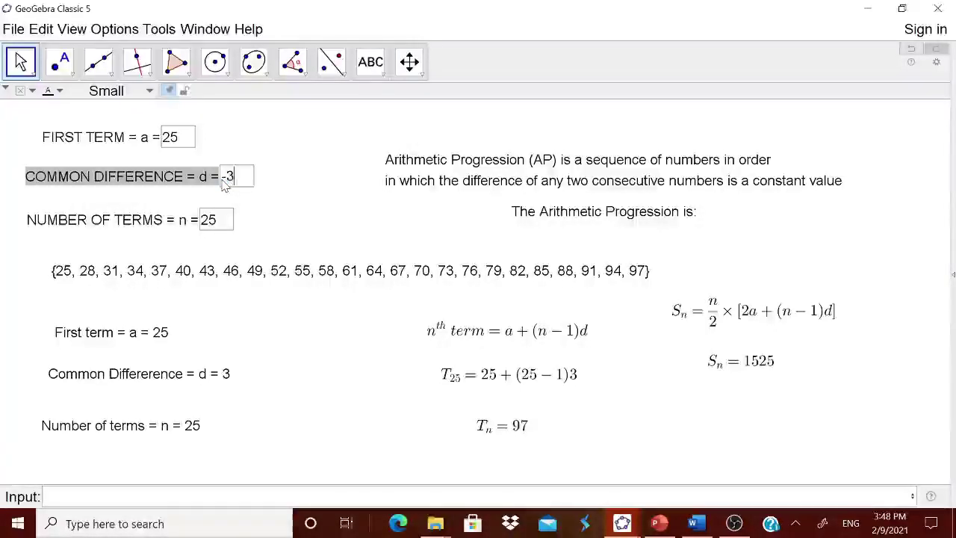
key(Return)
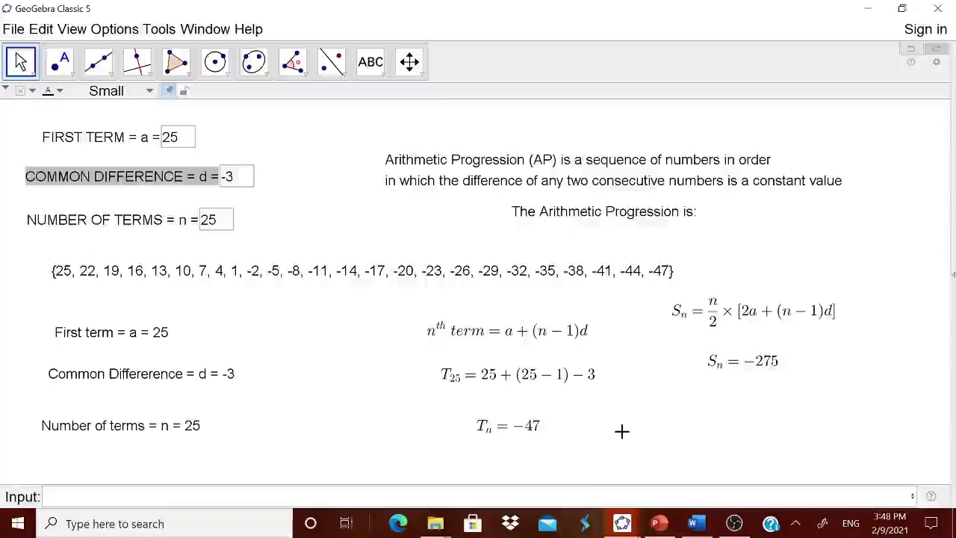
Show the construction navigation bar for the graphics view
click(382, 77)
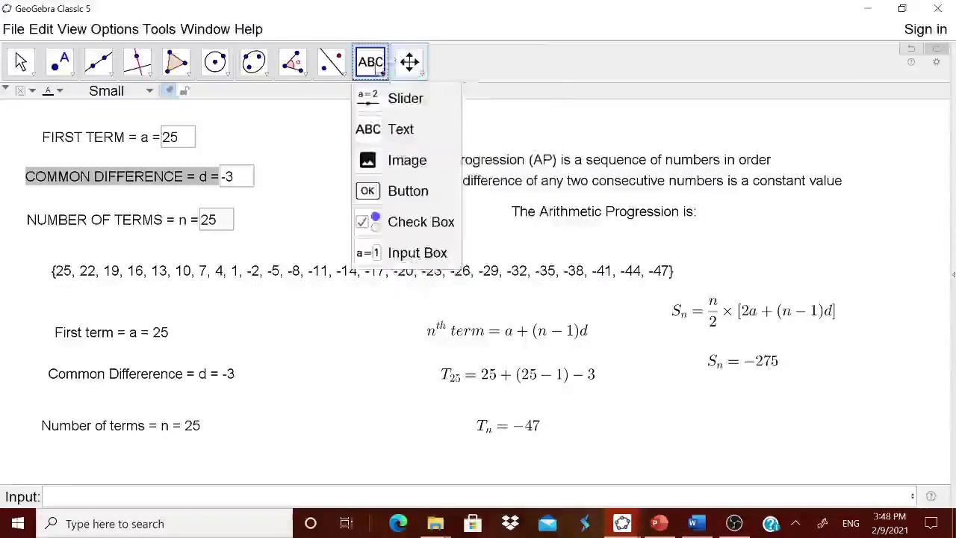
key(Escape)
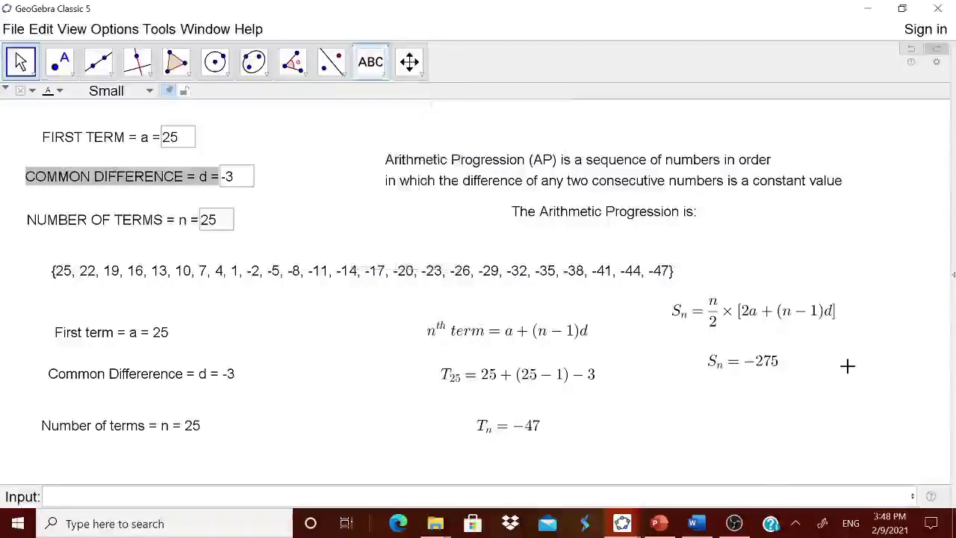
right_click(847, 365)
click(866, 286)
right_click(867, 277)
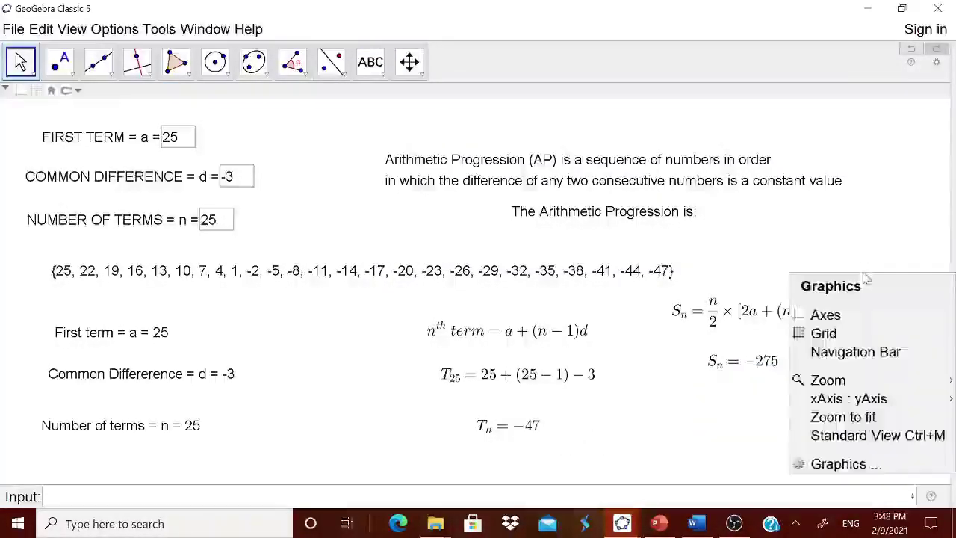
click(855, 352)
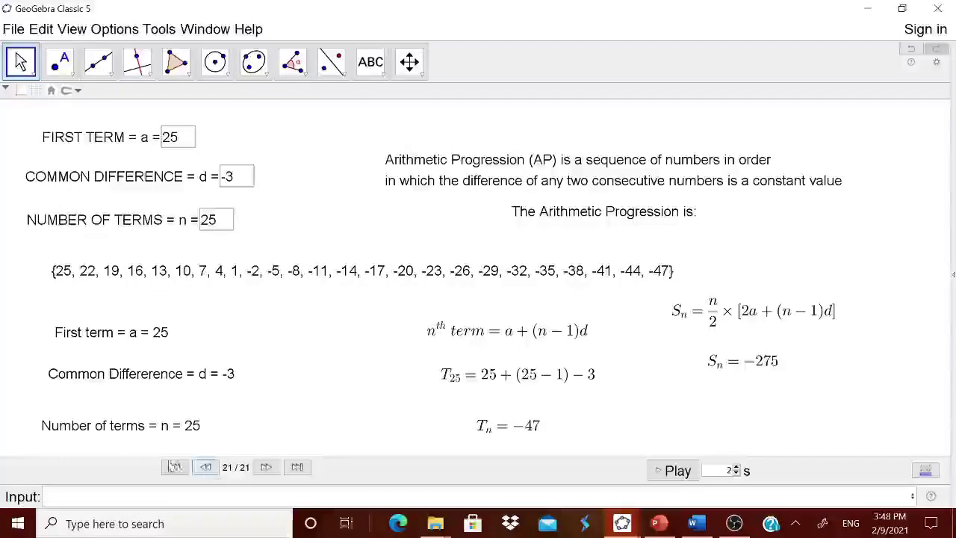
Replay the construction from its beginning, stepping forward through every object to the final step
click(174, 466)
click(265, 467)
click(264, 467)
click(264, 467)
click(264, 467)
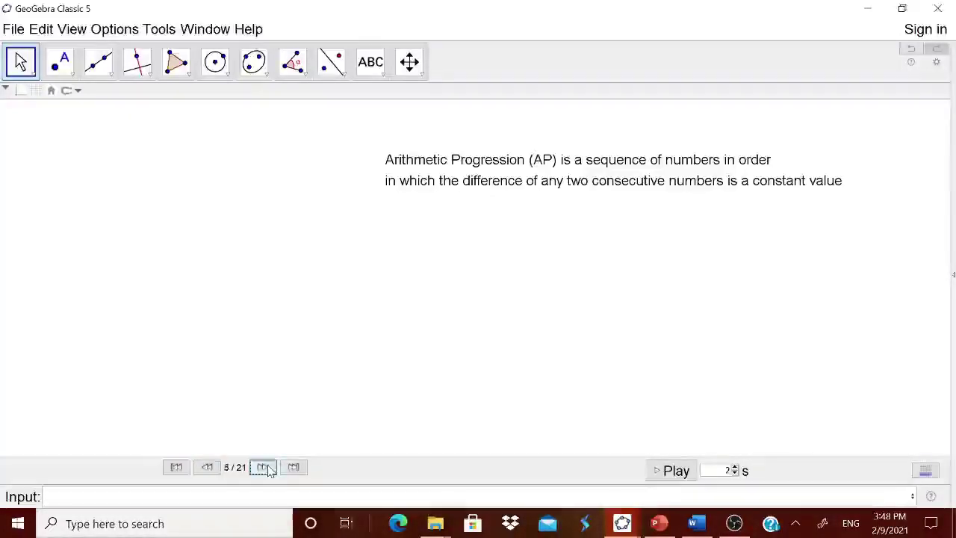
click(267, 467)
click(266, 467)
click(266, 467)
click(267, 467)
click(267, 467)
click(267, 467)
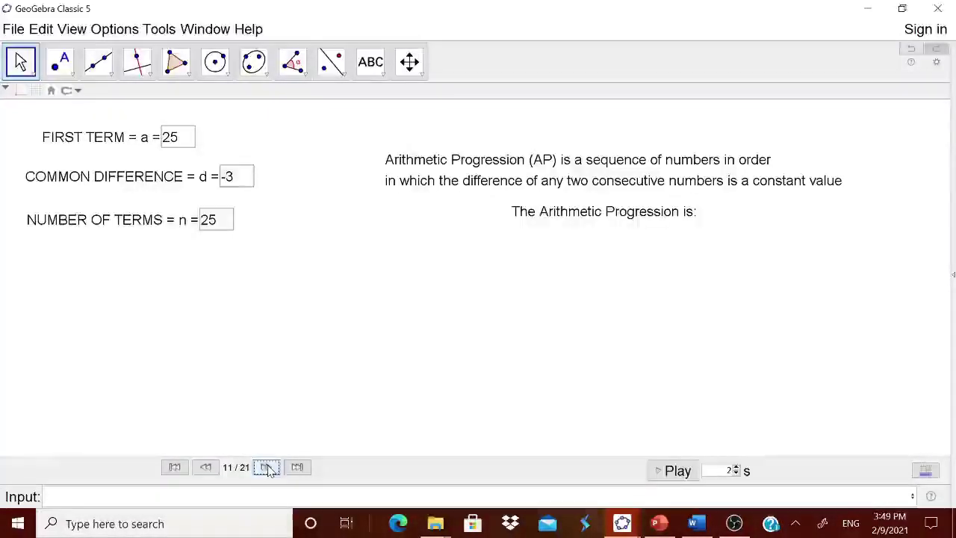
click(267, 466)
click(266, 467)
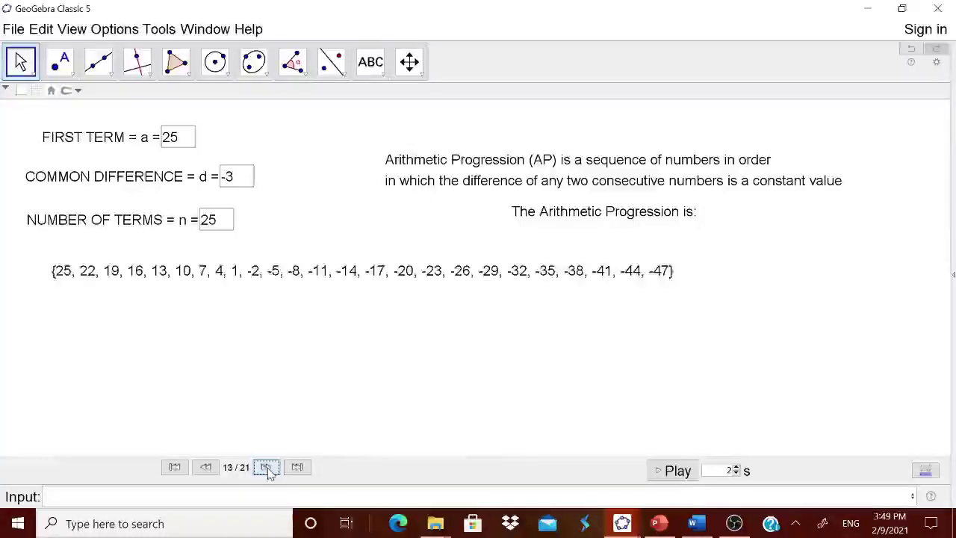
click(266, 467)
click(267, 467)
click(267, 466)
click(267, 467)
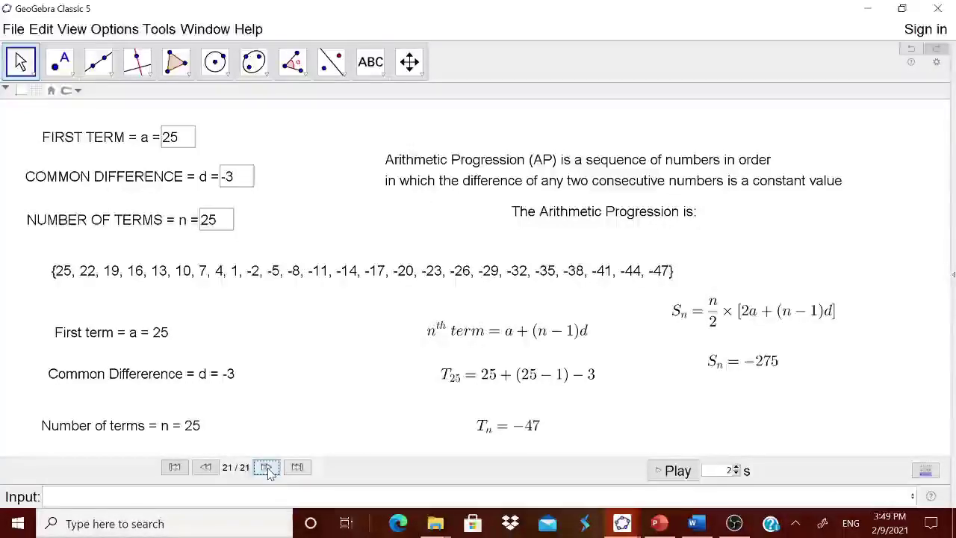
Start a new LaTeX text in the graphics view with the word "Find" followed by a LaTeX space
click(371, 61)
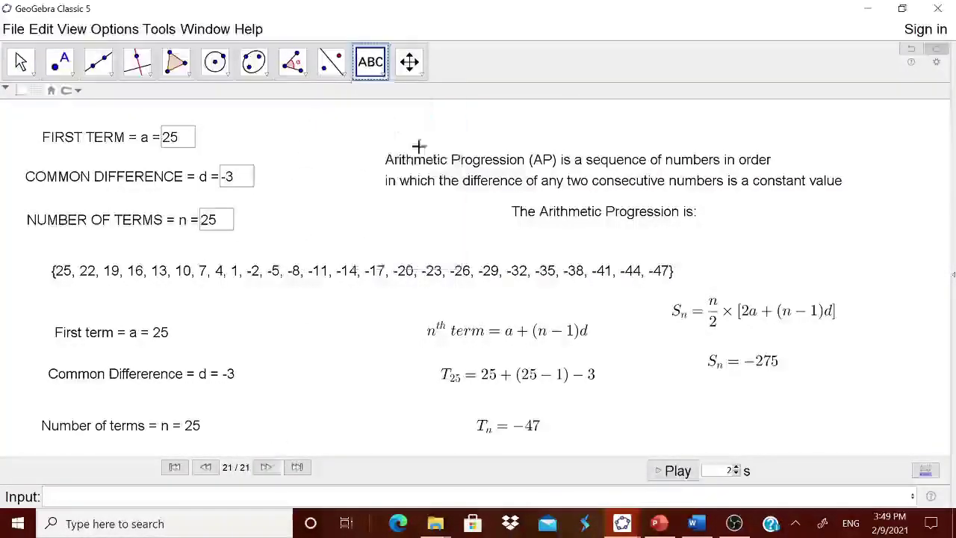
click(419, 146)
text(F)
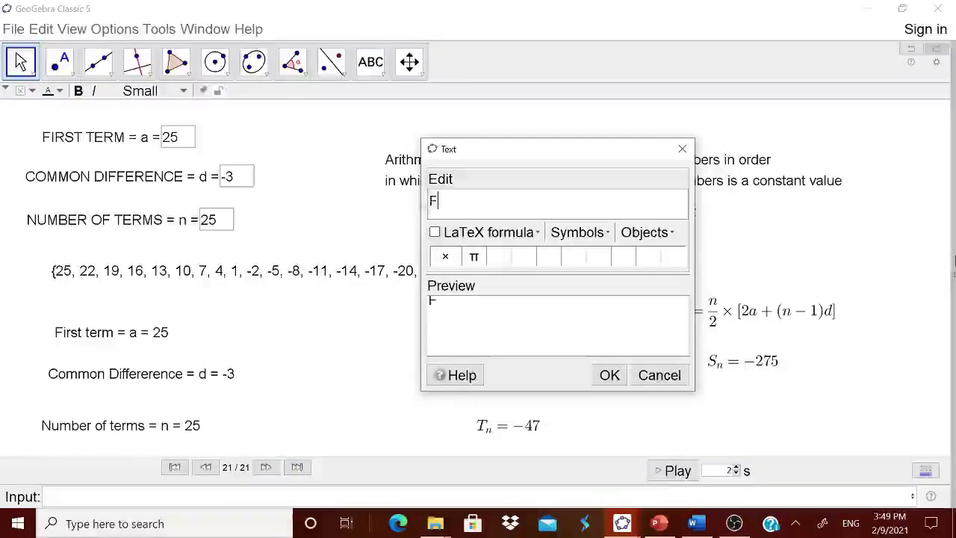
text(ind)
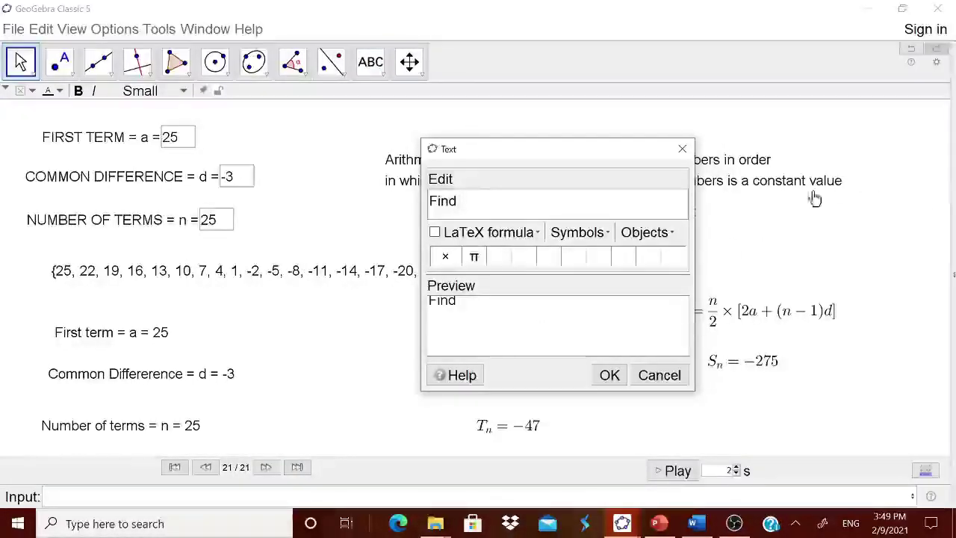
click(482, 232)
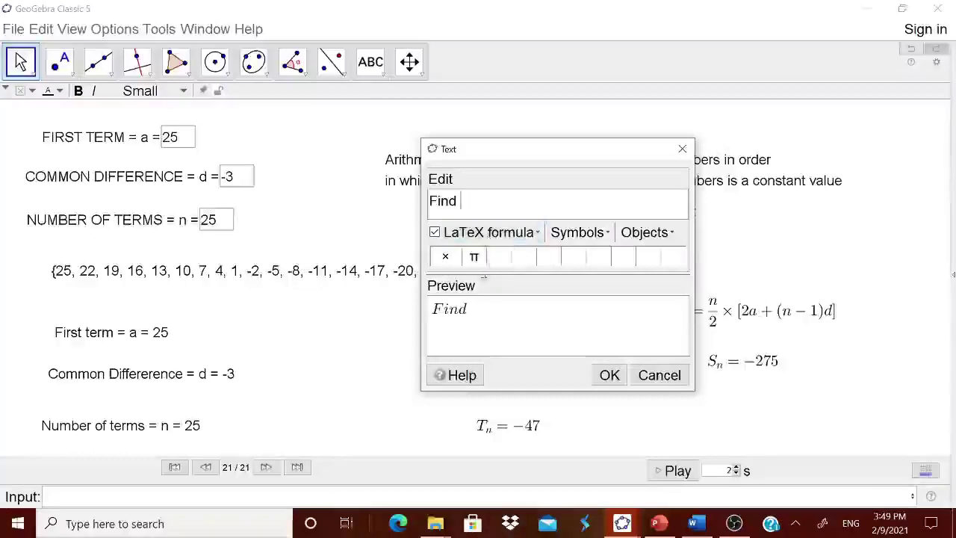
click(537, 233)
click(482, 438)
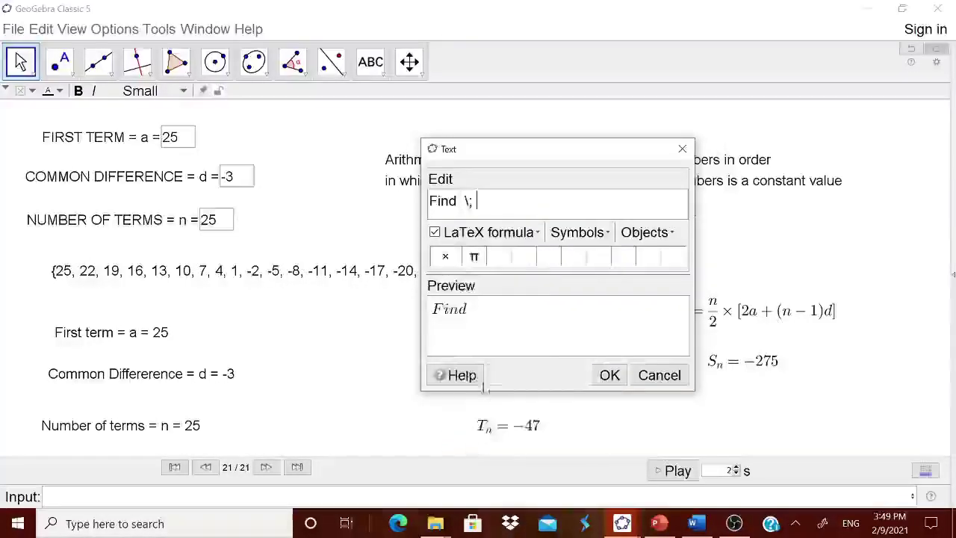
Add T with the linked object n as its subscript, followed by the word "and"
click(537, 233)
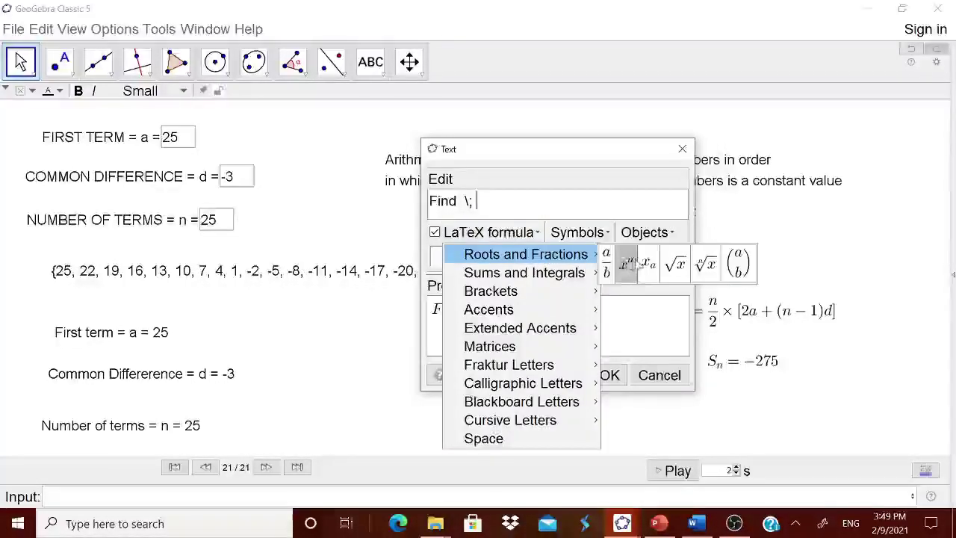
click(649, 271)
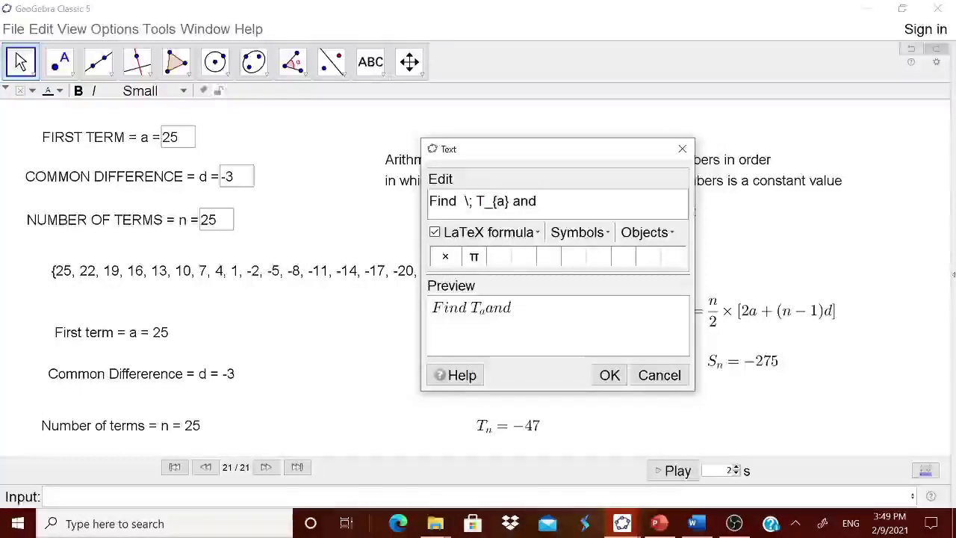
click(644, 232)
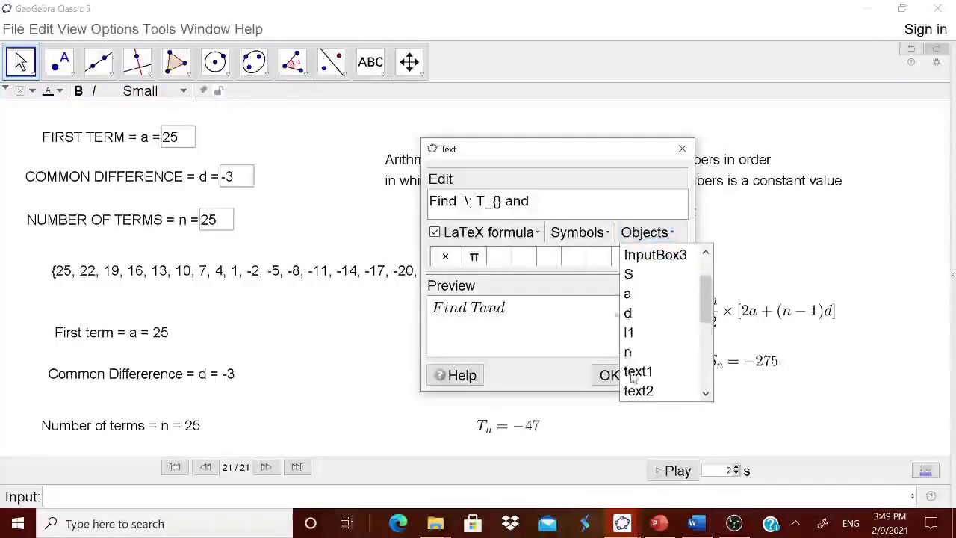
click(629, 352)
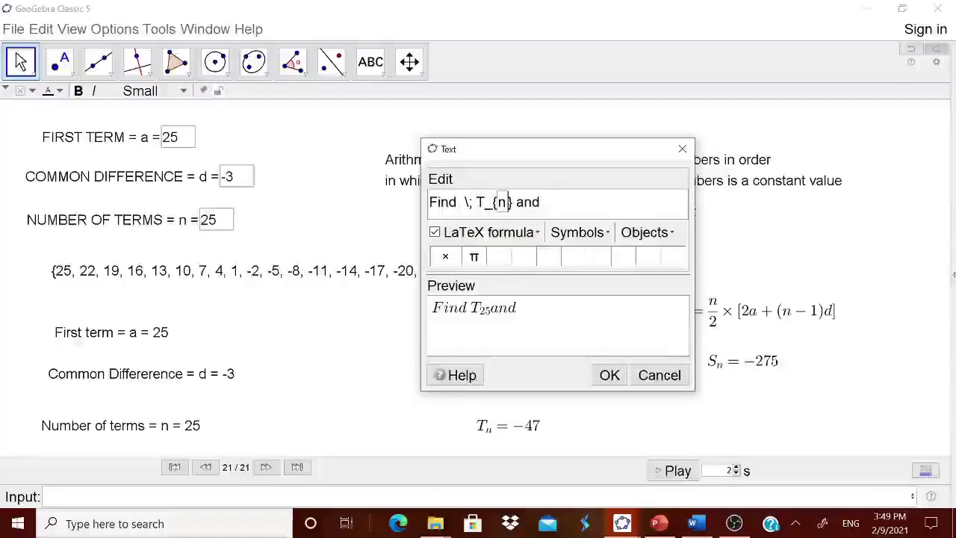
Insert LaTeX spaces before and after the word "and" in the text
click(489, 232)
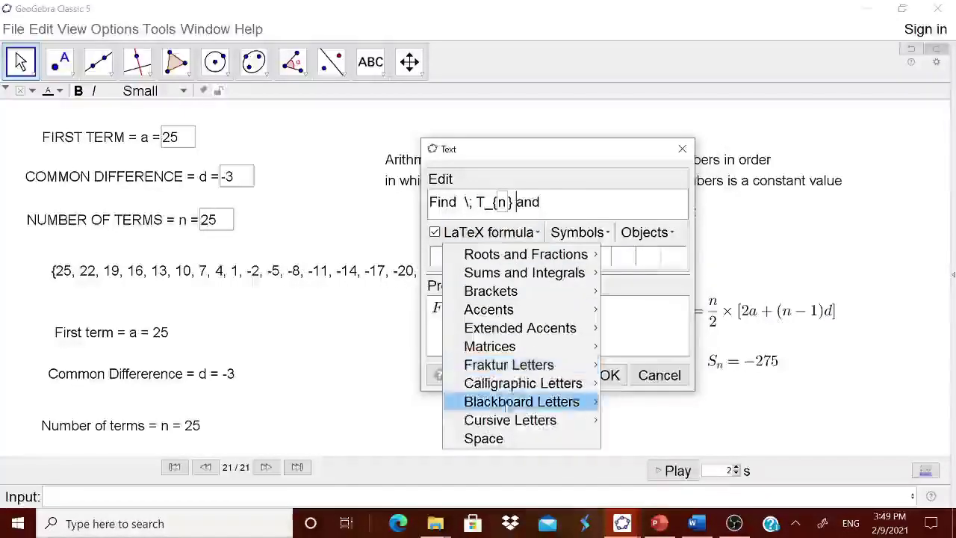
click(493, 440)
click(514, 239)
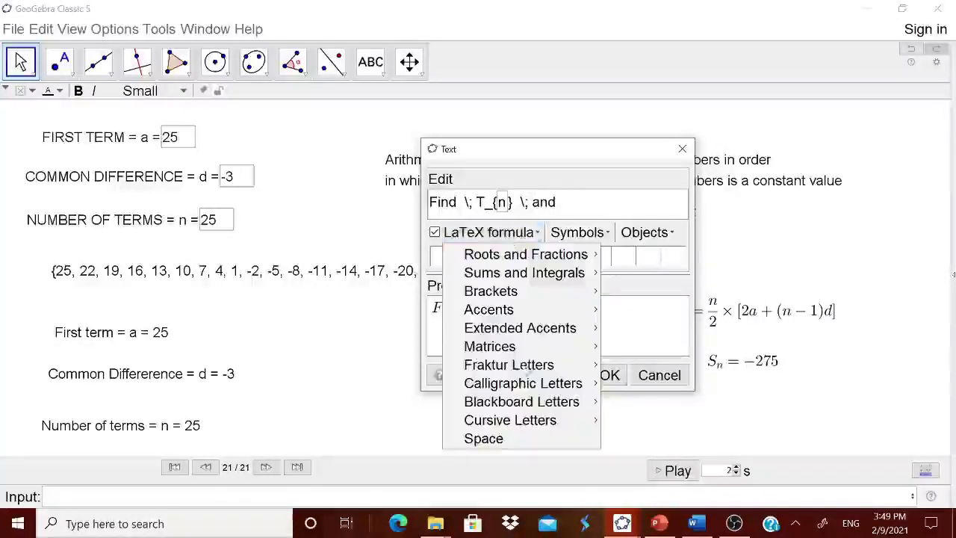
click(493, 440)
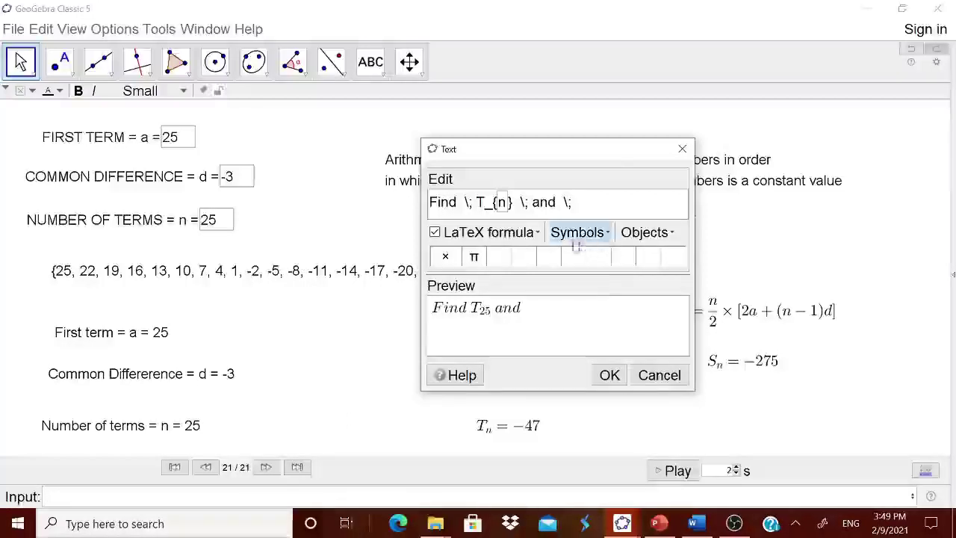
Append S with the linked object n as its subscript and place the finished text beside "The Arithmetic Progression is:"
click(489, 232)
mouse_move(552, 255)
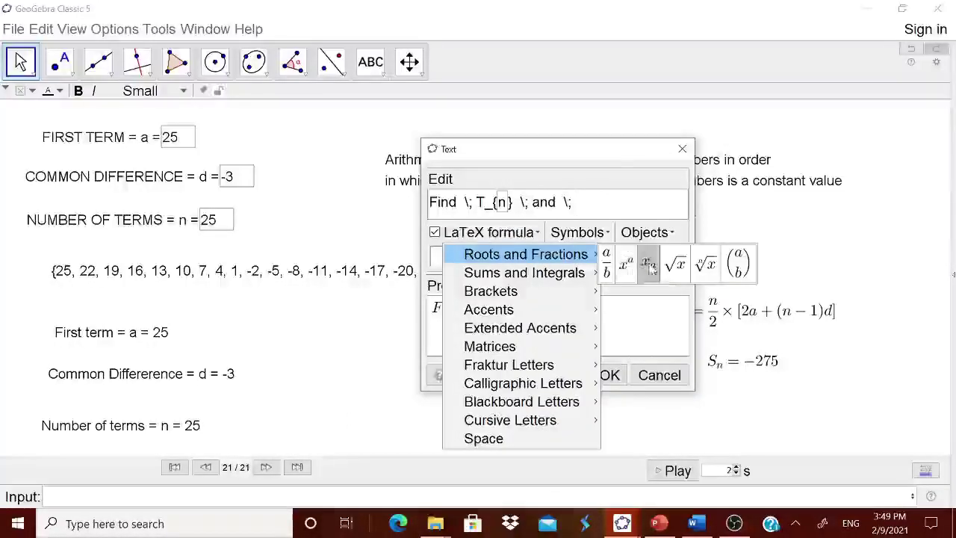
click(649, 263)
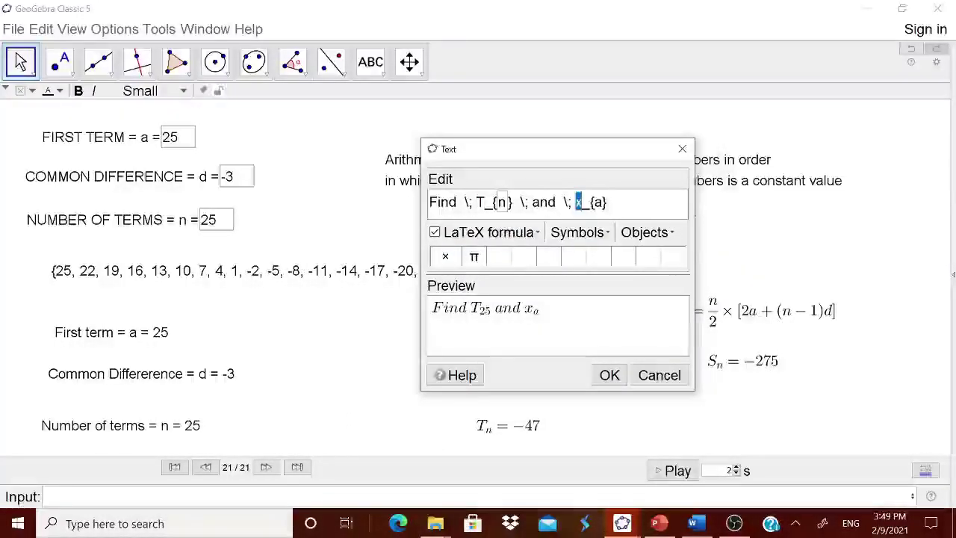
text(S)
click(605, 202)
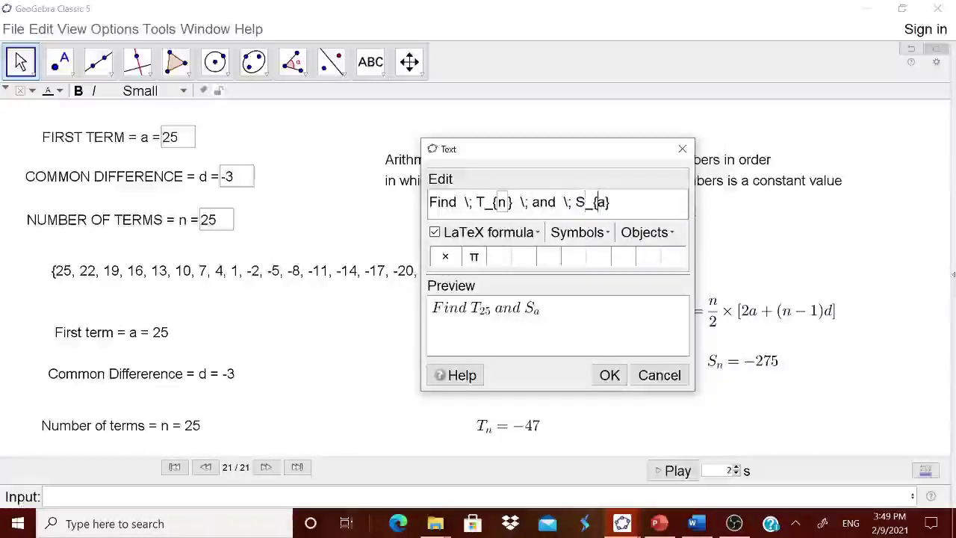
key(BackSpace)
click(635, 232)
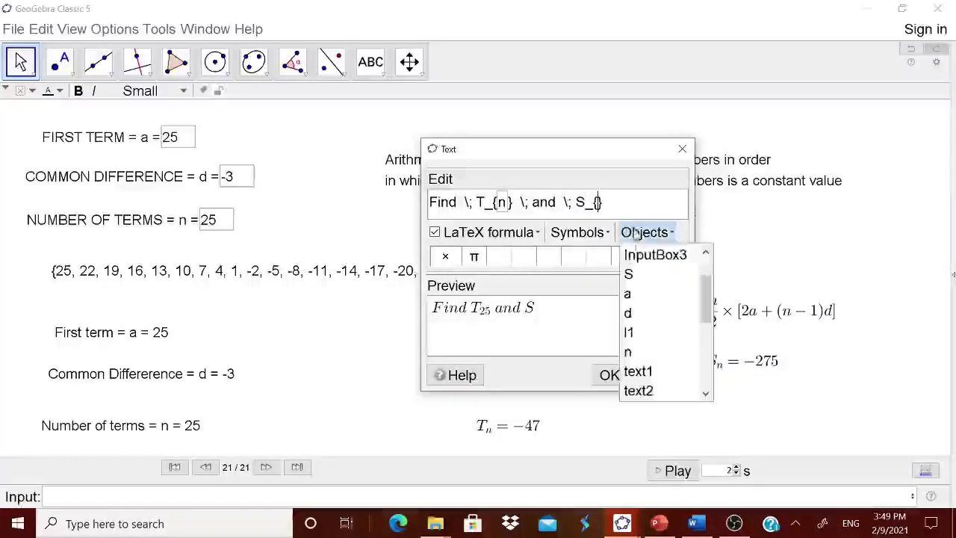
click(628, 351)
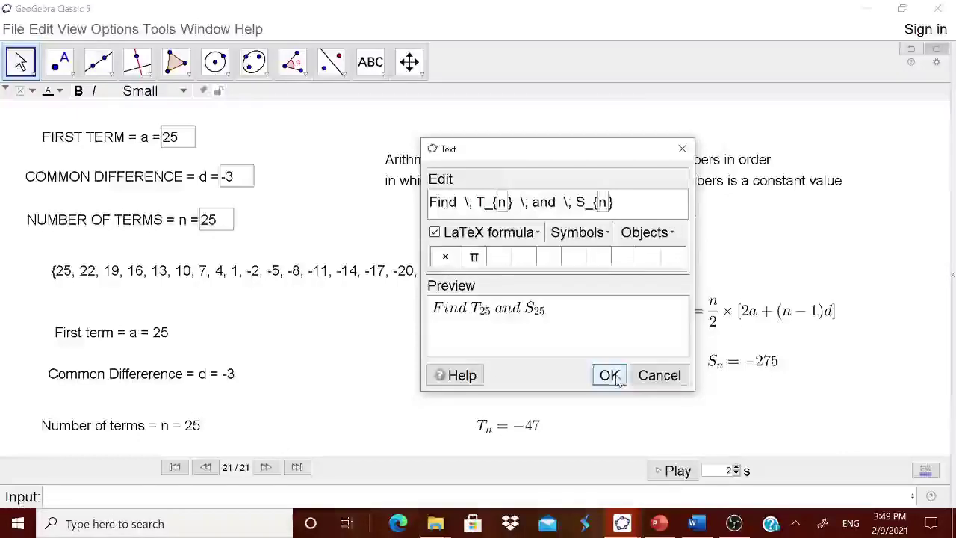
click(609, 375)
drag(839, 262, 781, 218)
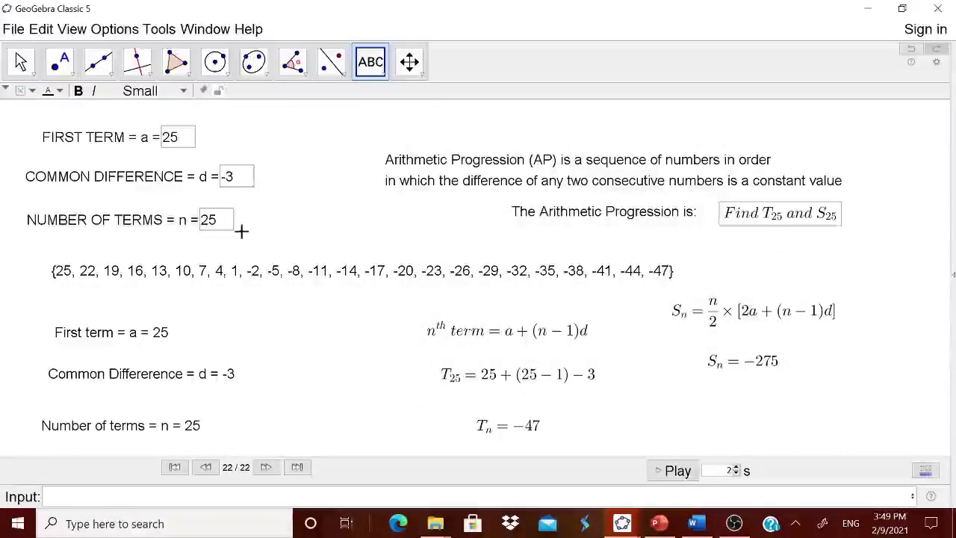
Set the number of terms n to 15 in its input box
click(209, 219)
key(Escape)
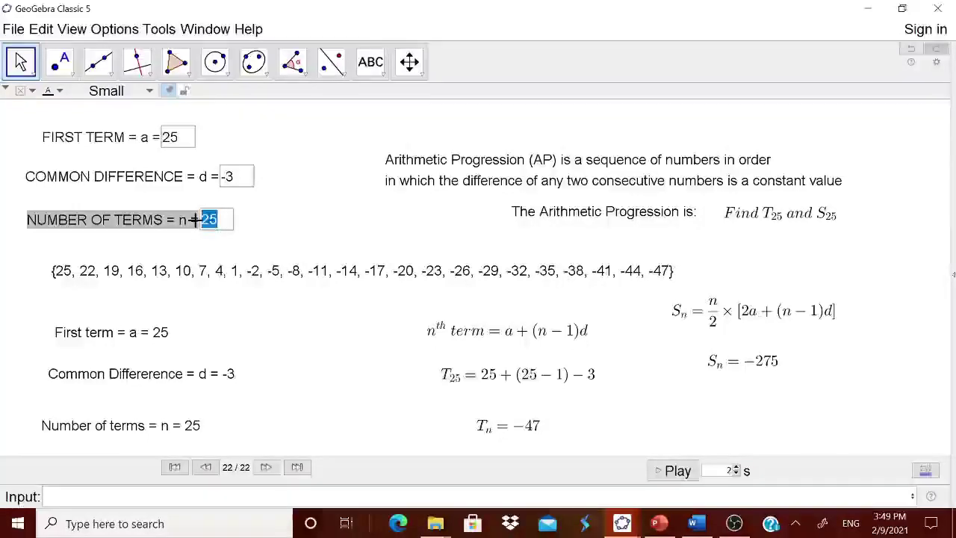
key(Return)
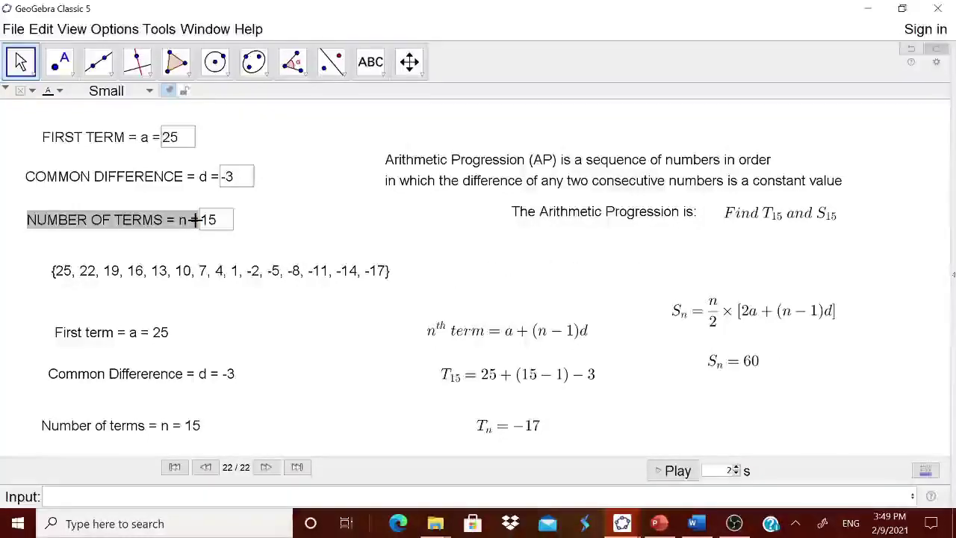